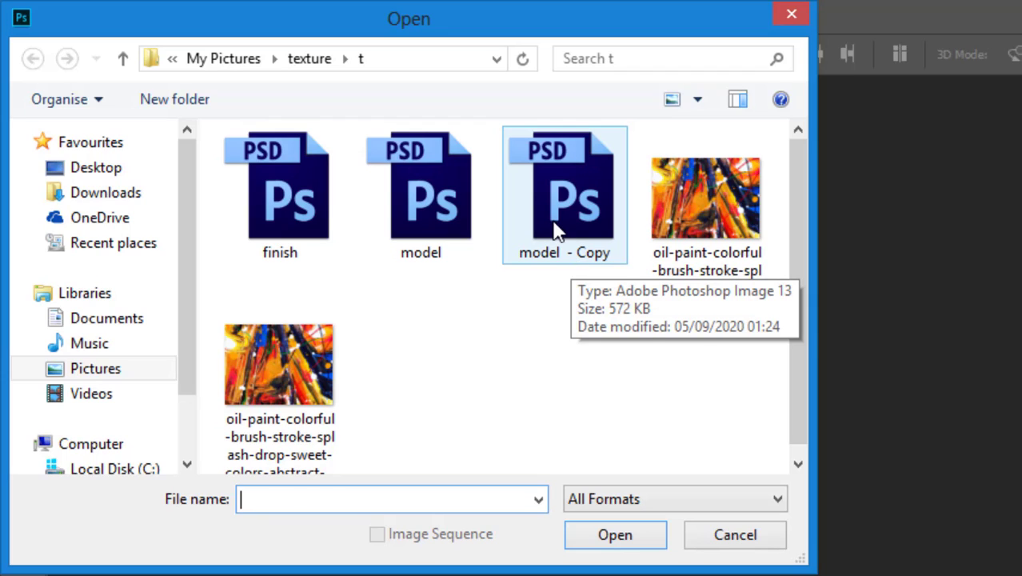
Step: Open "model - Copy" and the first oil-paint brush-stroke texture image together from the texture folder t
{"action": "left_click", "coordinate": [553, 227]}
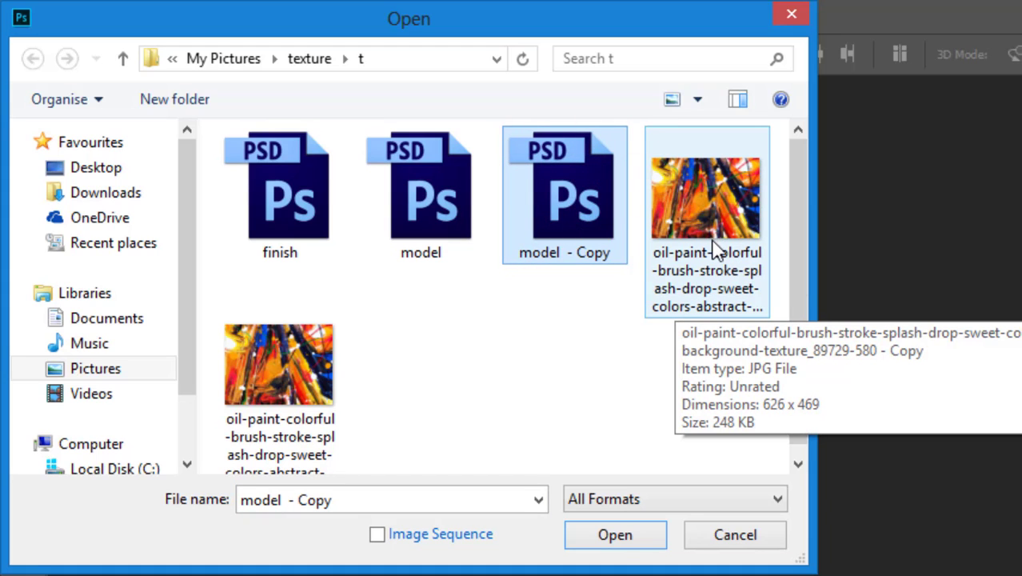
{"action": "left_click", "coordinate": [706, 232], "text": "ctrl"}
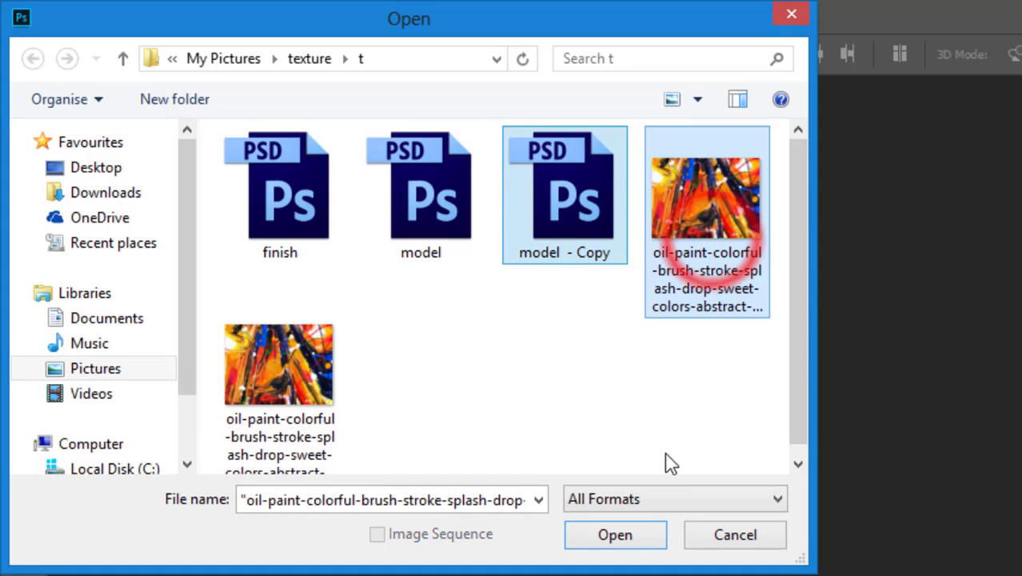
{"action": "left_click", "coordinate": [635, 539]}
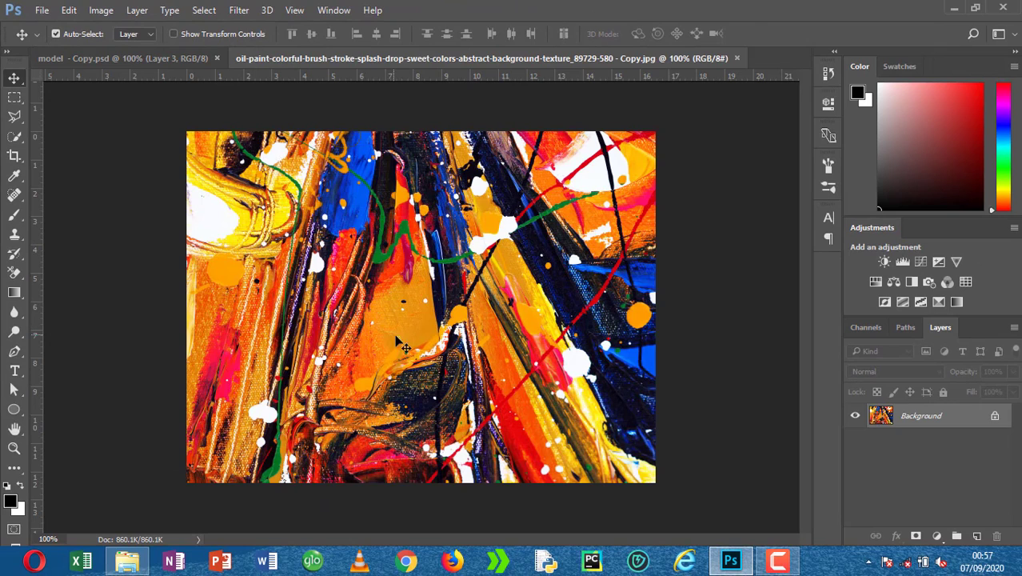
Step: Bring the oil-paint texture into the model document as a new layer and scale it proportionally from its centre to about 114%
{"action": "mouse_move", "coordinate": [435, 344]}
{"action": "left_mouse_down"}
{"action": "mouse_move", "coordinate": [455, 346]}
{"action": "mouse_move", "coordinate": [228, 62]}
{"action": "mouse_move", "coordinate": [168, 53]}
{"action": "mouse_move", "coordinate": [463, 370]}
{"action": "mouse_move", "coordinate": [436, 371]}
{"action": "left_mouse_up"}
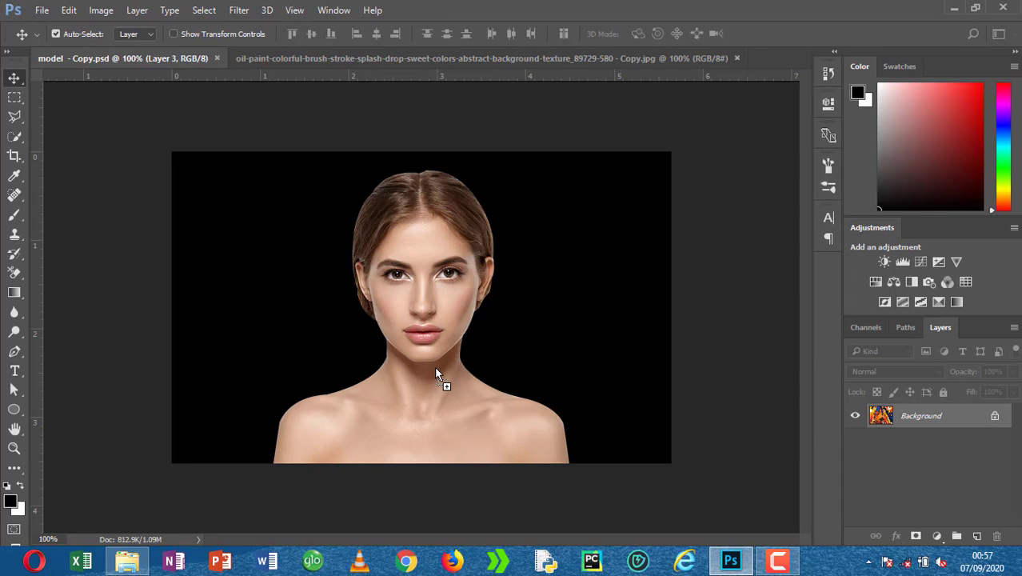
{"action": "key", "text": "ctrl+t"}
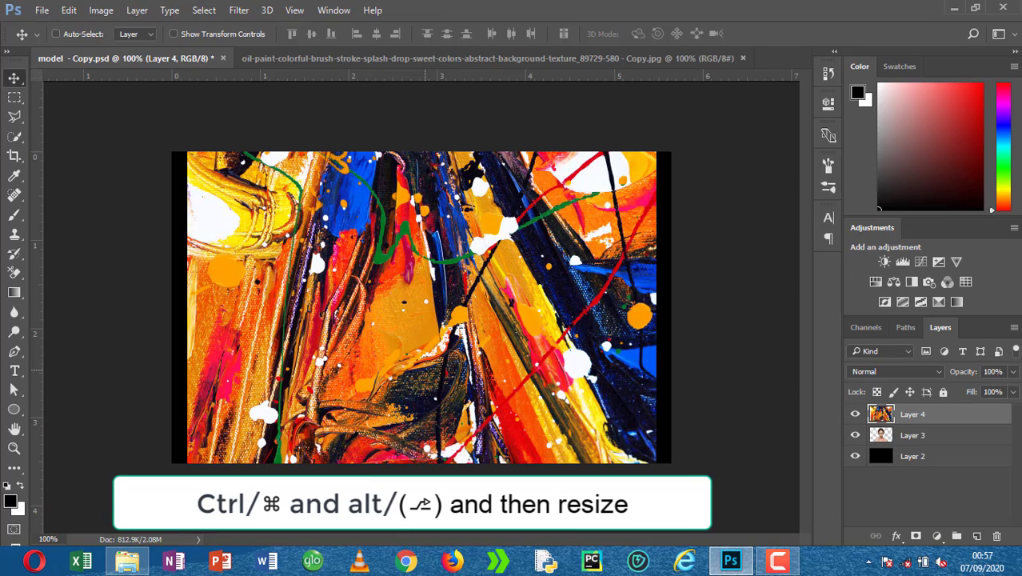
{"action": "key", "text": "ctrl+t"}
{"action": "left_click_drag", "start_coordinate": [656, 484], "coordinate": [689, 509]}
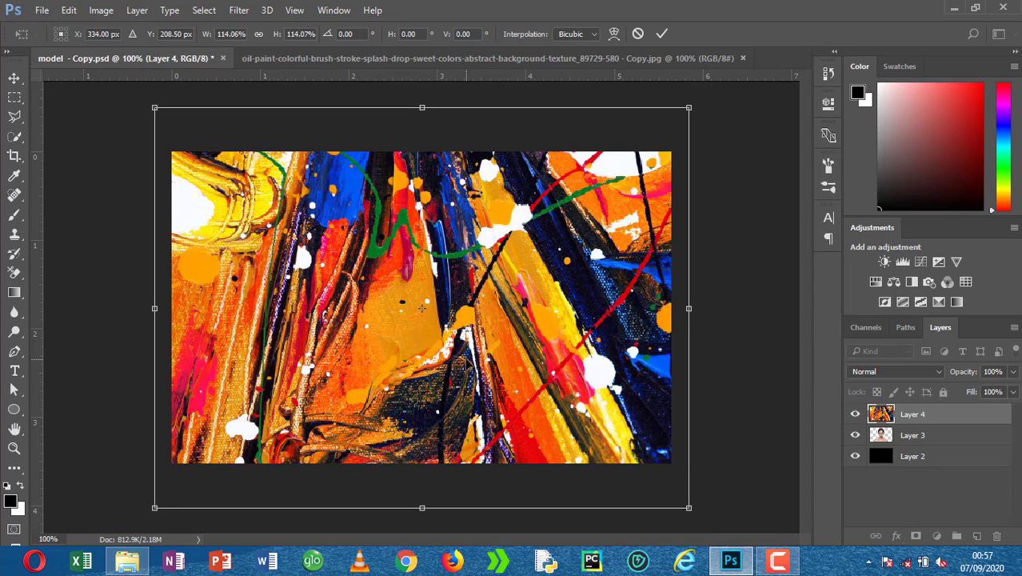
Step: Flip the texture vertically, apply the transform, and hide Layer 4
{"action": "right_click", "coordinate": [467, 337]}
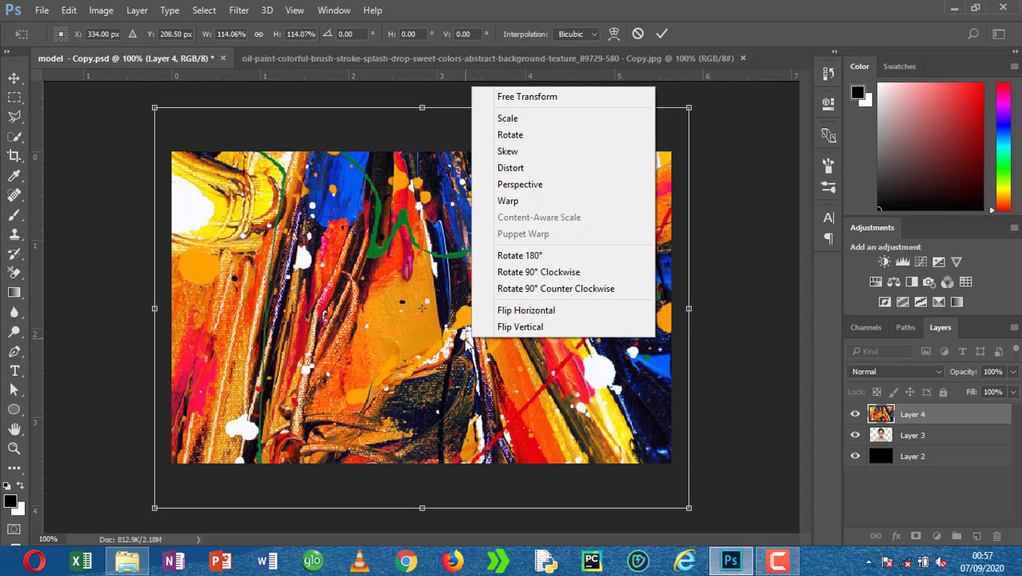
{"action": "left_click", "coordinate": [538, 326]}
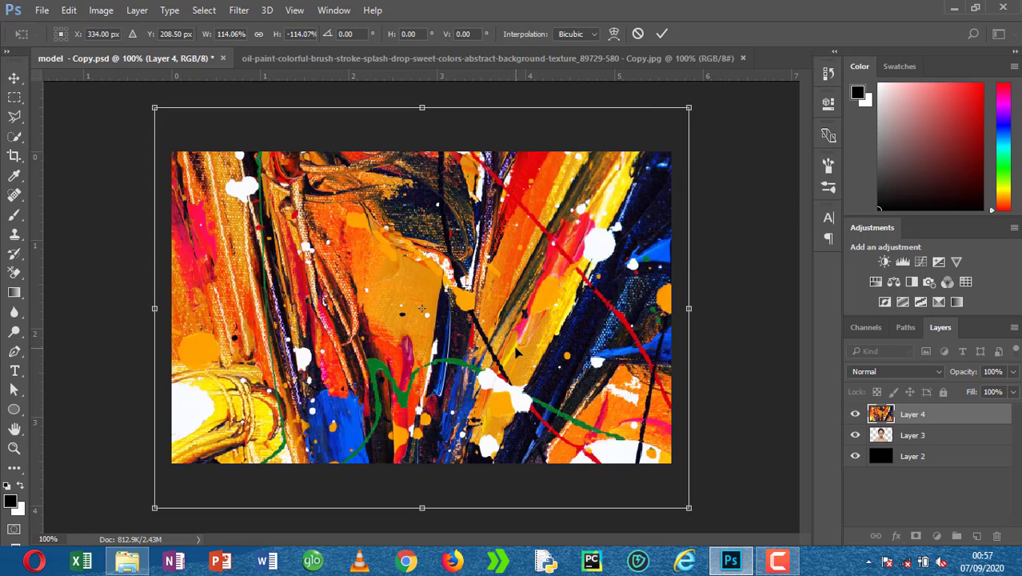
{"action": "left_click", "coordinate": [661, 34]}
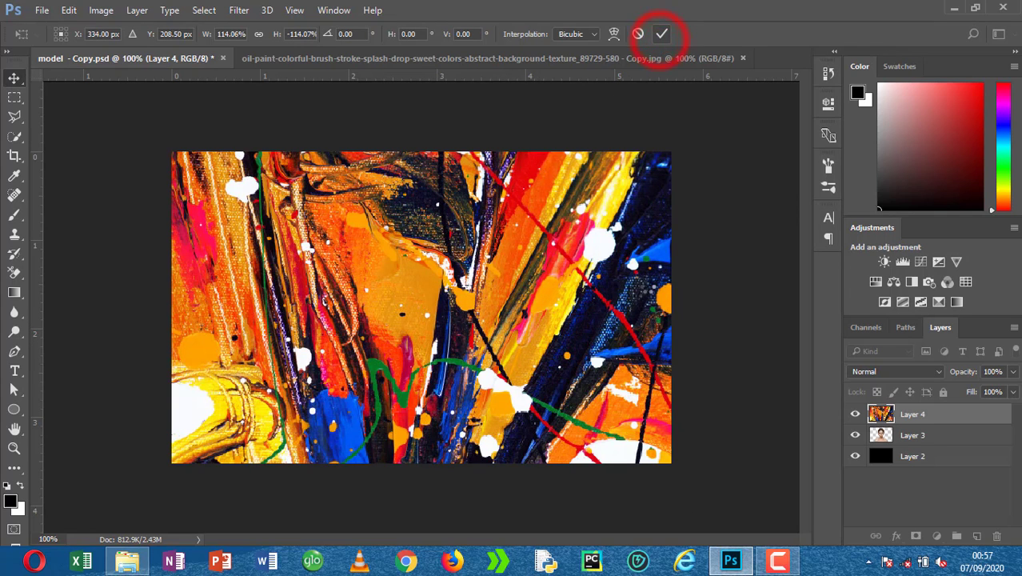
{"action": "left_click", "coordinate": [855, 414]}
Step: On Layer 3, trace the model's jawline with a Pen tool path, from below one ear around the chin to the other side of the jaw
{"action": "left_click", "coordinate": [880, 434]}
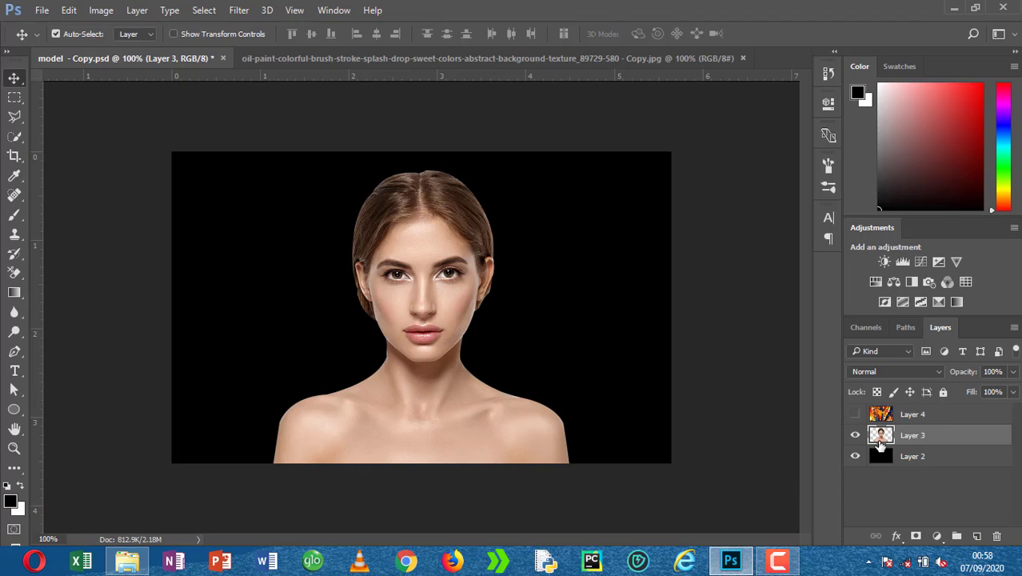
{"action": "scroll", "coordinate": [438, 343], "scroll_direction": "up", "scroll_amount": 4}
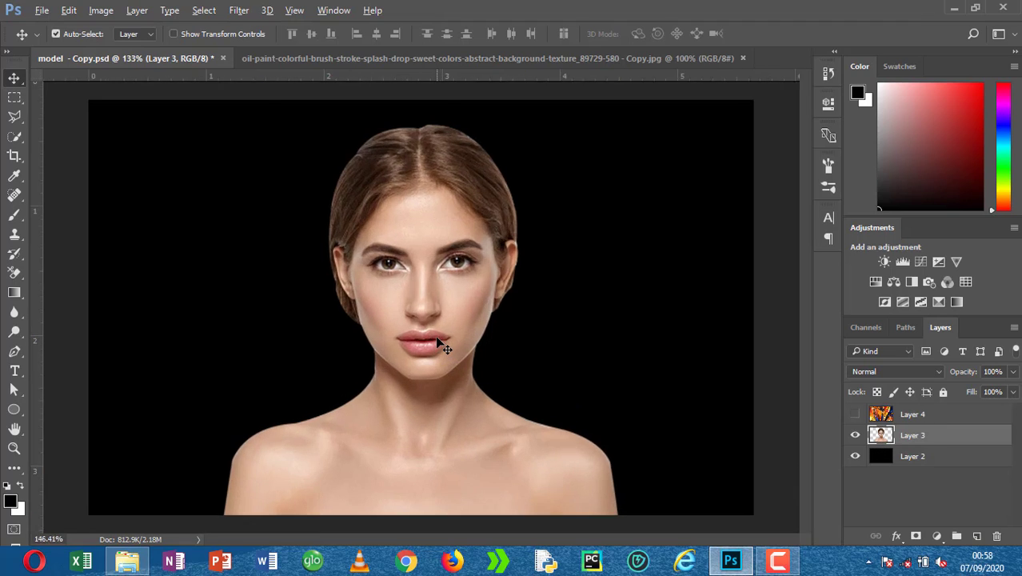
{"action": "scroll", "coordinate": [437, 340], "scroll_direction": "up", "scroll_amount": 4}
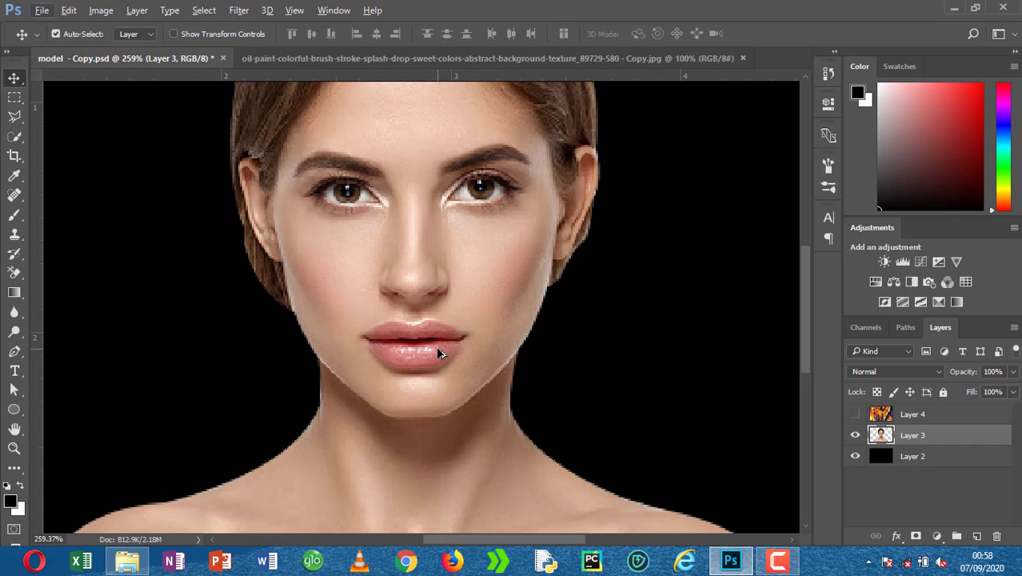
{"action": "left_click", "coordinate": [15, 351]}
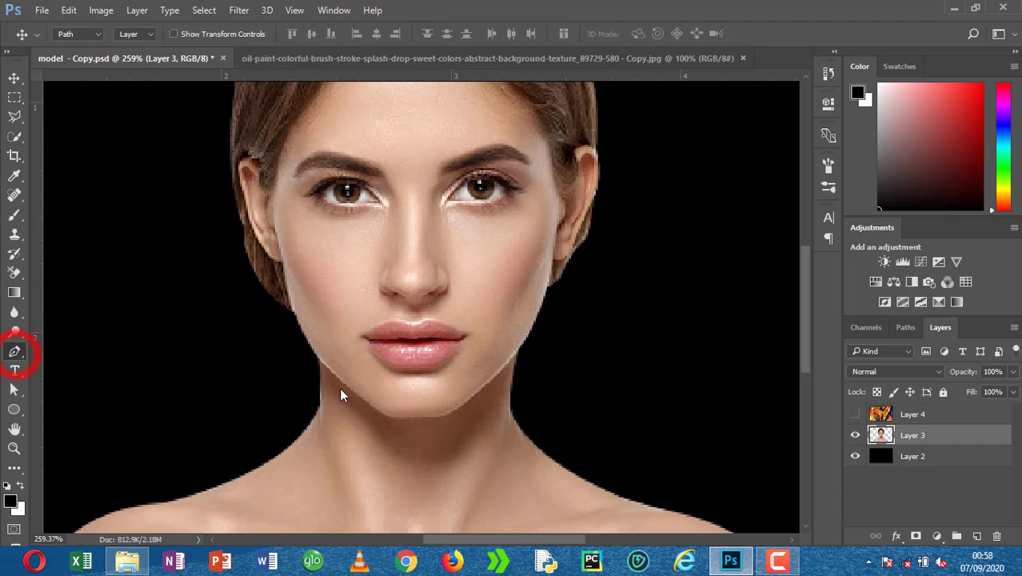
{"action": "left_click", "coordinate": [290, 310]}
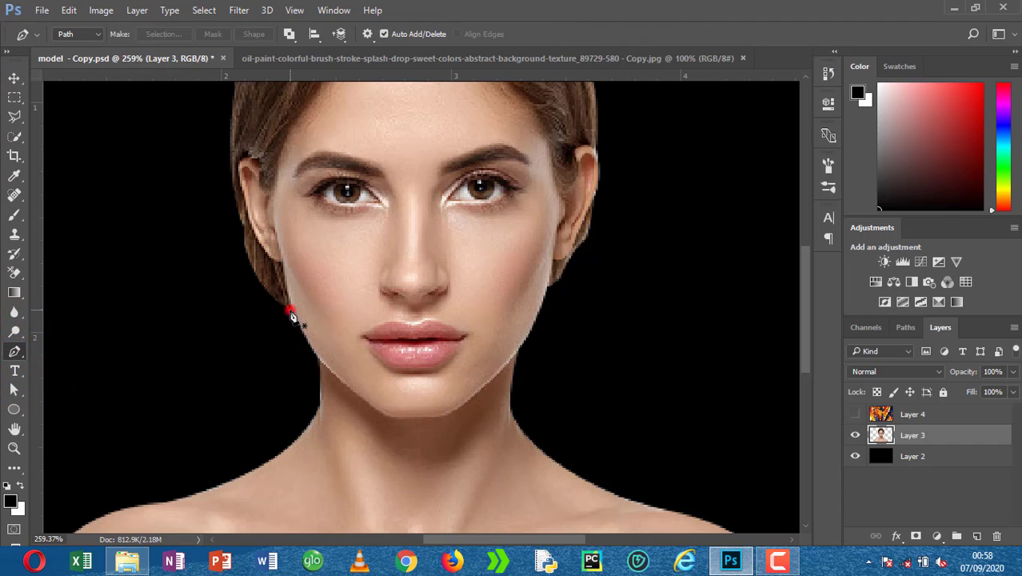
{"action": "left_click", "coordinate": [367, 405]}
{"action": "left_click_drag", "start_coordinate": [390, 423], "coordinate": [416, 444]}
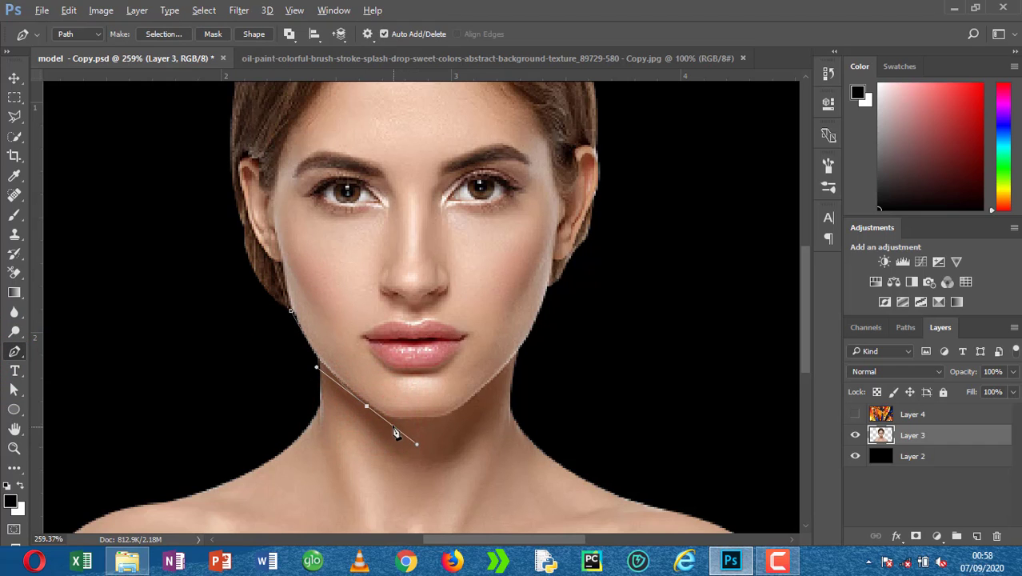
{"action": "left_click", "coordinate": [366, 405], "text": "alt"}
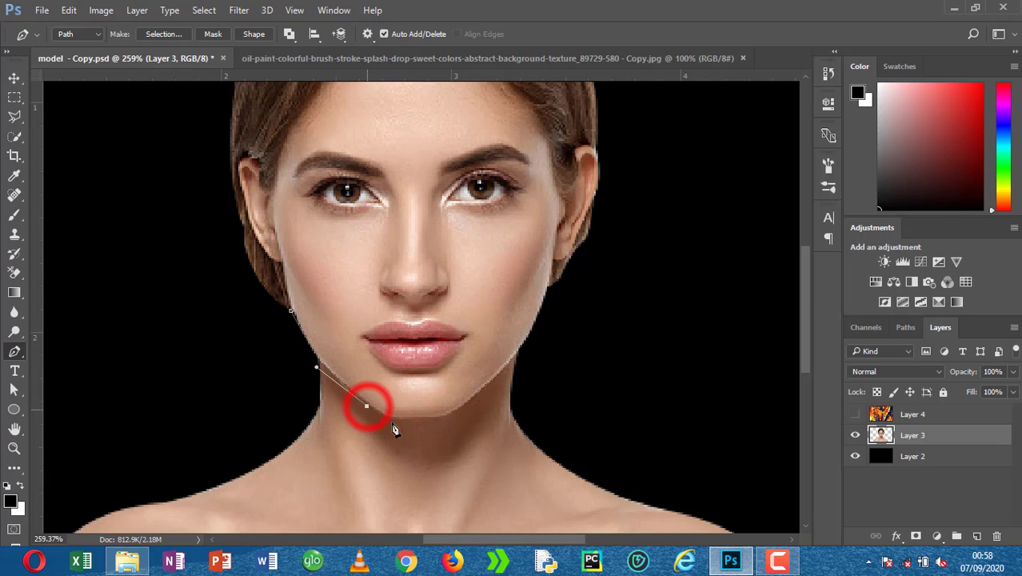
{"action": "left_click_drag", "start_coordinate": [464, 405], "coordinate": [520, 374]}
{"action": "left_click", "coordinate": [467, 408], "text": "alt"}
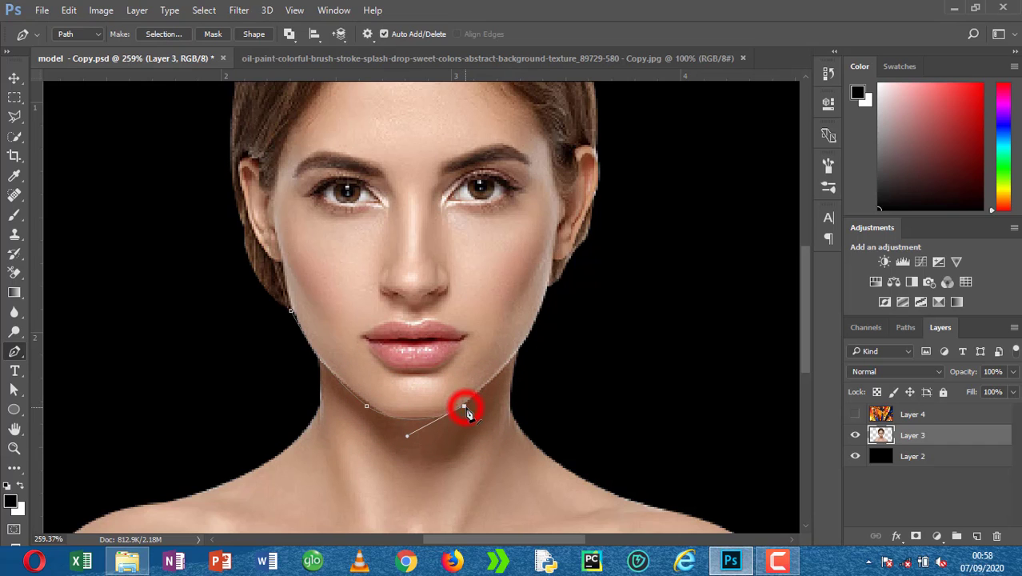
{"action": "left_click", "coordinate": [521, 346]}
{"action": "left_click_drag", "start_coordinate": [522, 346], "coordinate": [598, 312]}
Step: Continue the path loosely around the hair, close it at its starting point, and convert it to a selection
{"action": "scroll", "coordinate": [618, 267], "scroll_direction": "down", "scroll_amount": 5}
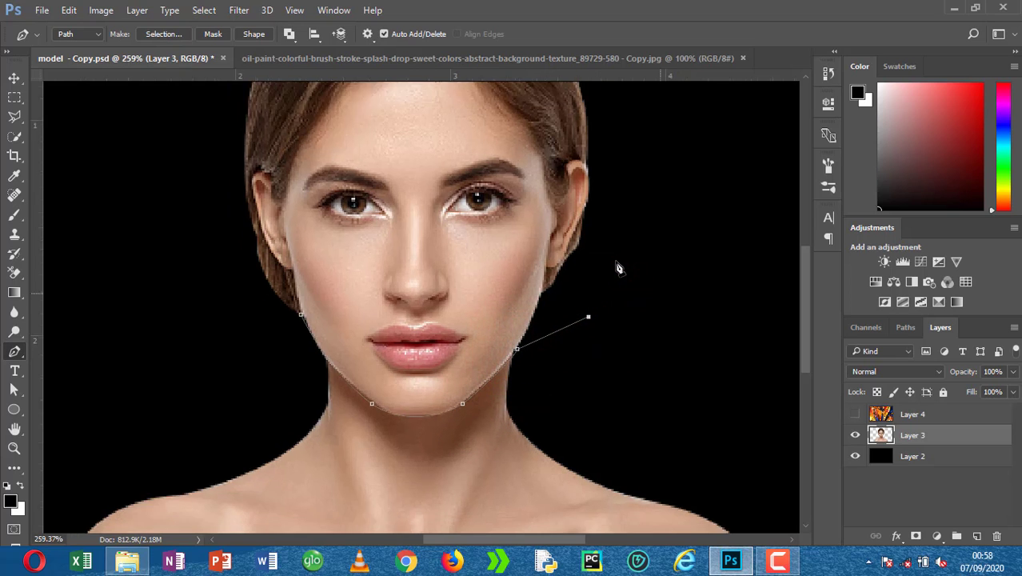
{"action": "left_click", "coordinate": [580, 188]}
{"action": "left_click", "coordinate": [540, 116]}
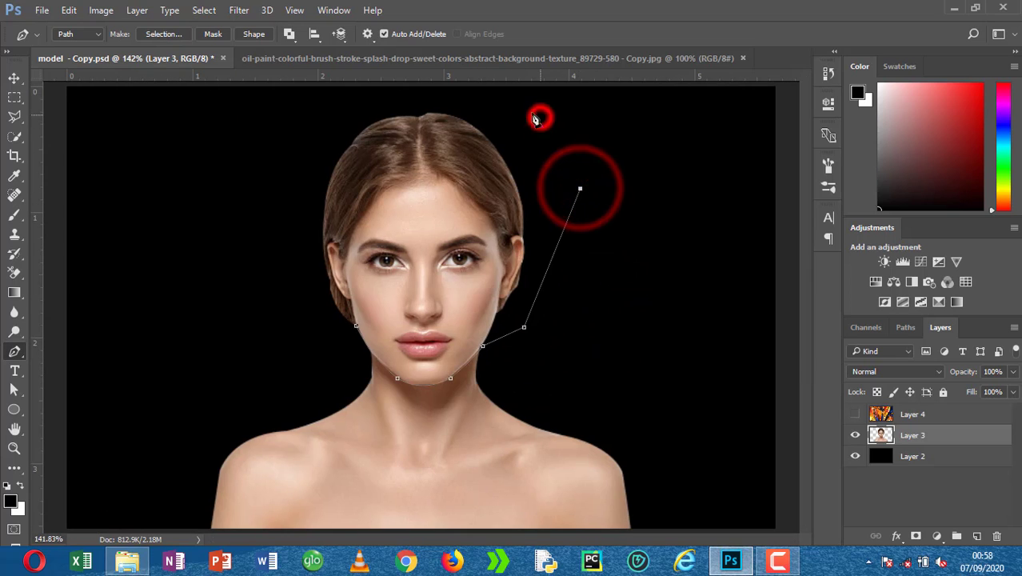
{"action": "left_click", "coordinate": [438, 102]}
{"action": "left_click", "coordinate": [326, 107]}
{"action": "left_click", "coordinate": [274, 182]}
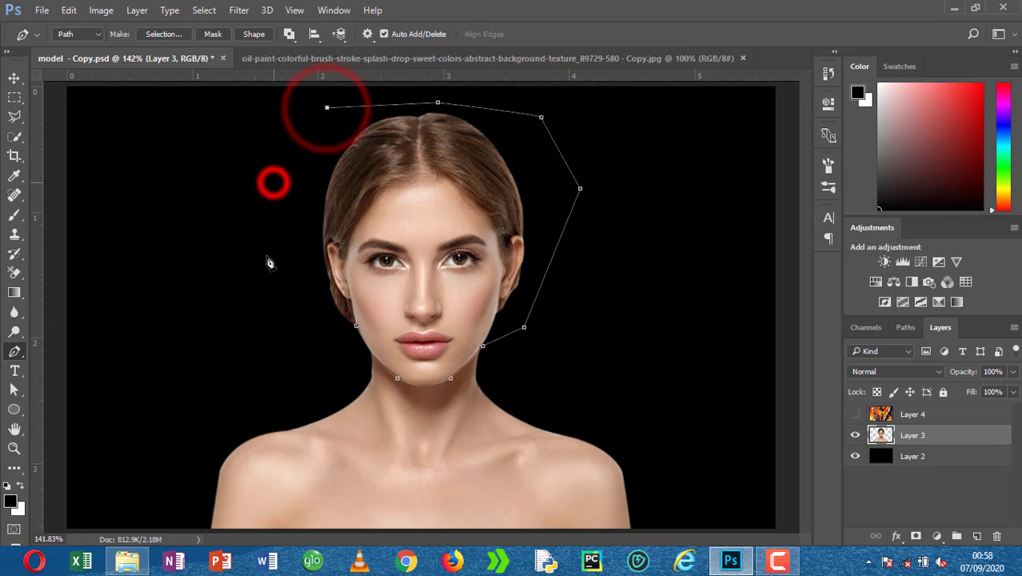
{"action": "left_click", "coordinate": [268, 291]}
{"action": "left_click", "coordinate": [301, 340]}
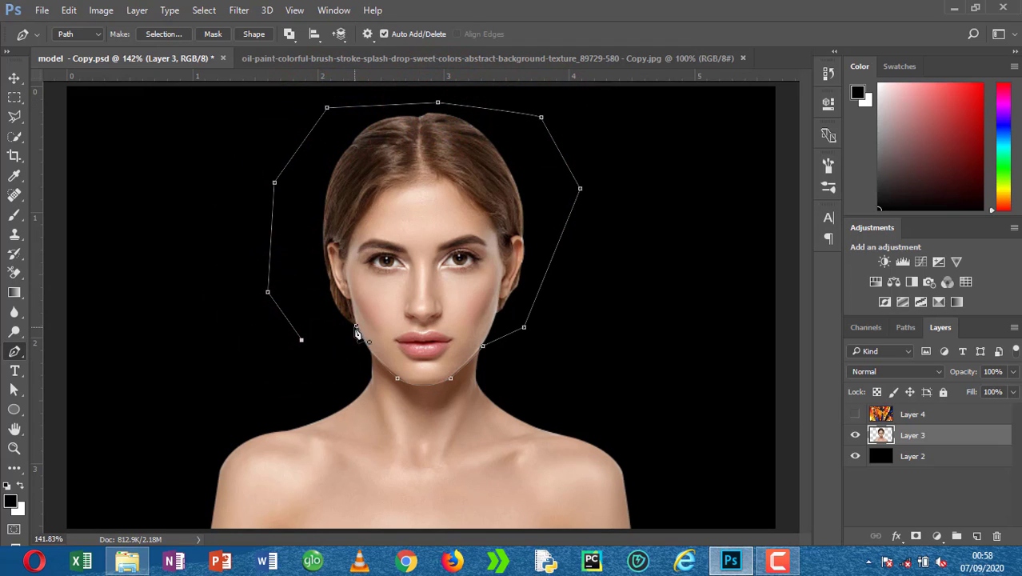
{"action": "left_click", "coordinate": [356, 326]}
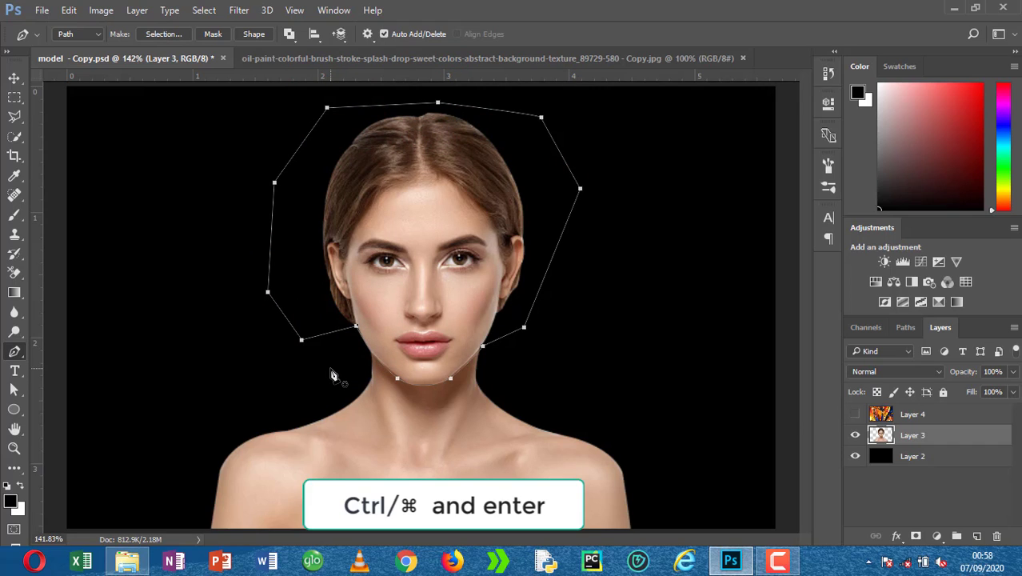
{"action": "key", "text": "ctrl+Return"}
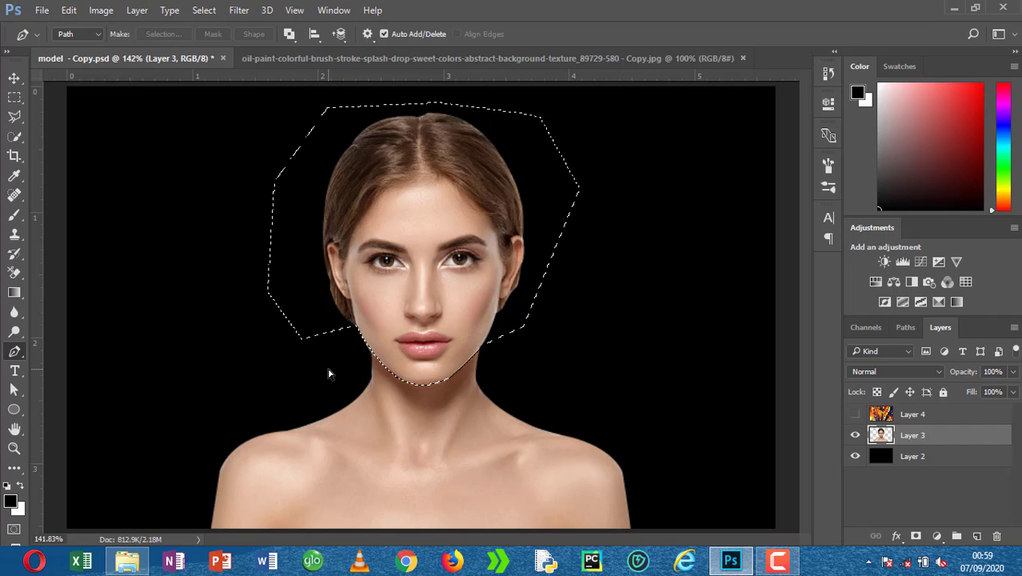
Step: Show Layer 4, mask it to the head selection, and set its blend mode to Multiply
{"action": "left_click", "coordinate": [854, 413]}
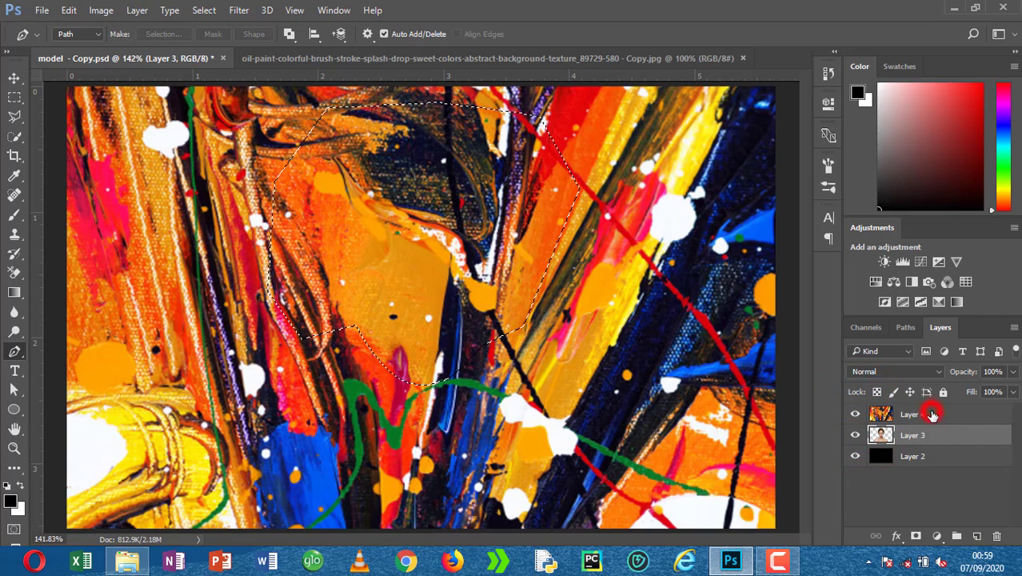
{"action": "left_click", "coordinate": [932, 413]}
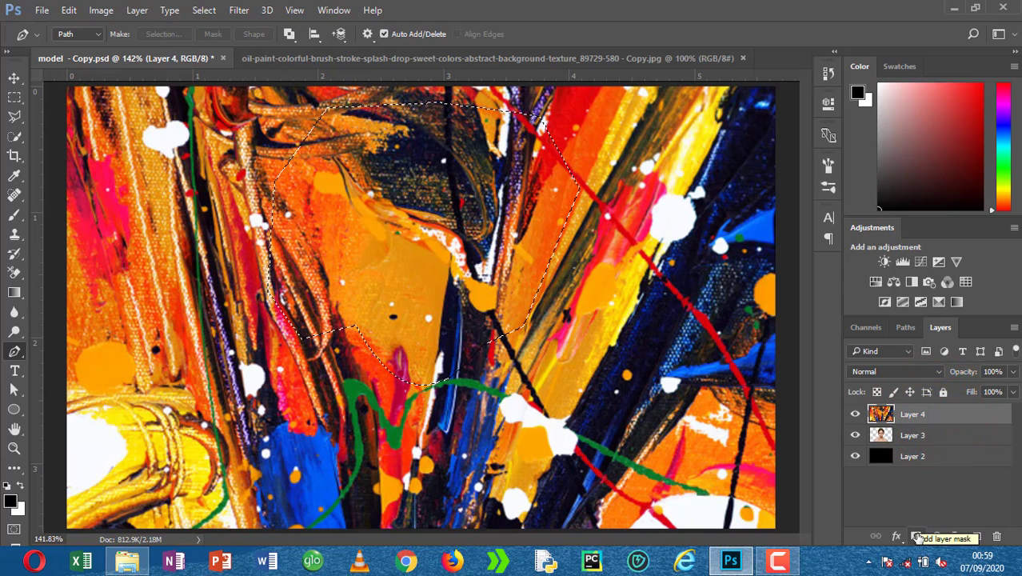
{"action": "left_click", "coordinate": [917, 537]}
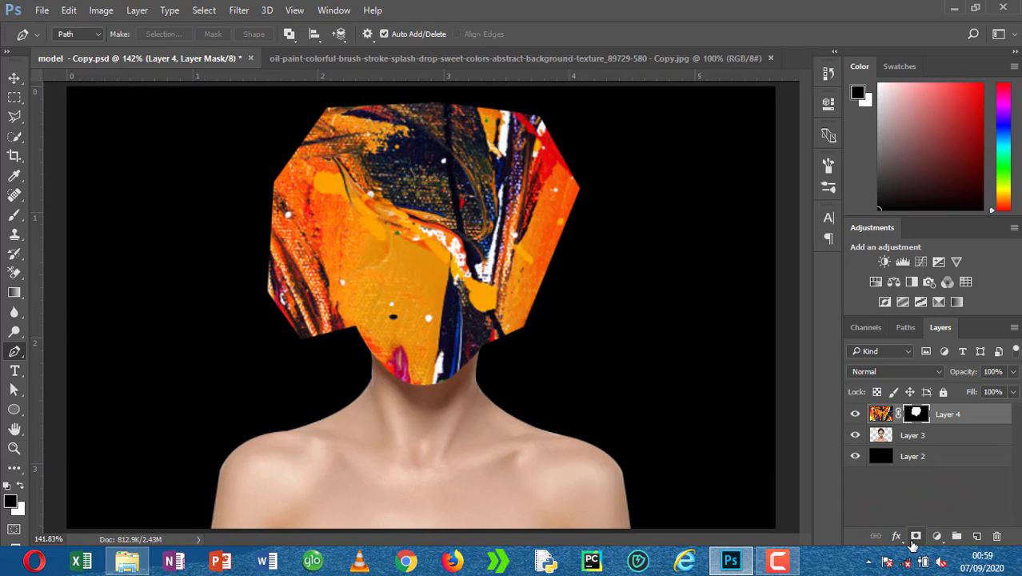
{"action": "left_click", "coordinate": [885, 375]}
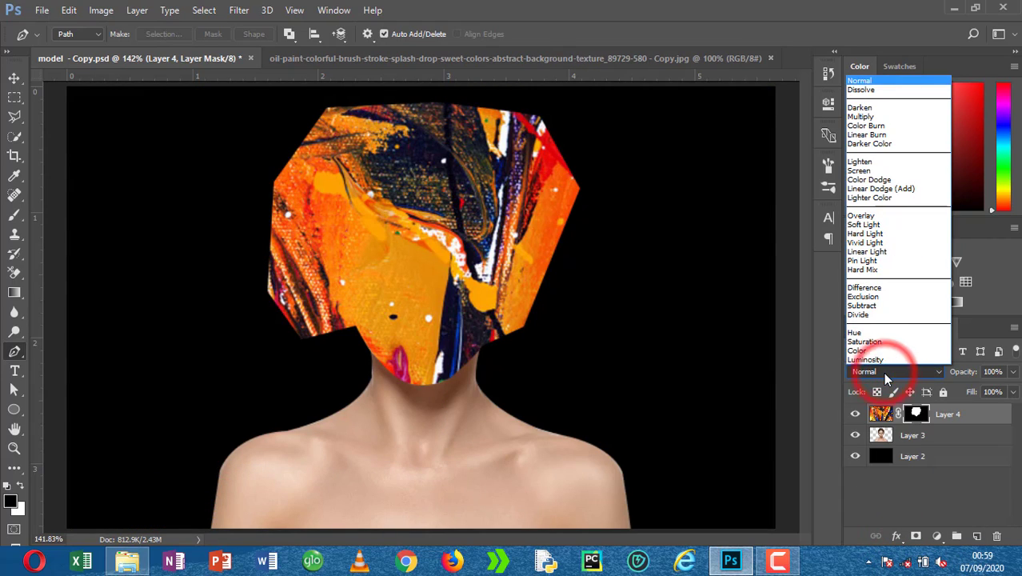
{"action": "left_click", "coordinate": [860, 118]}
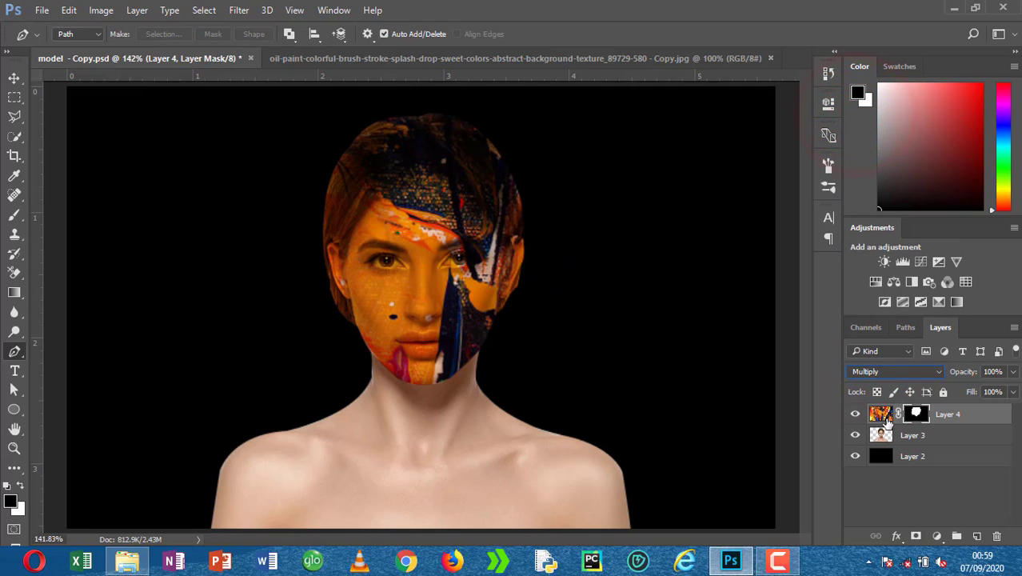
{"action": "left_click", "coordinate": [966, 416]}
{"action": "left_click_drag", "start_coordinate": [966, 416], "coordinate": [996, 534]}
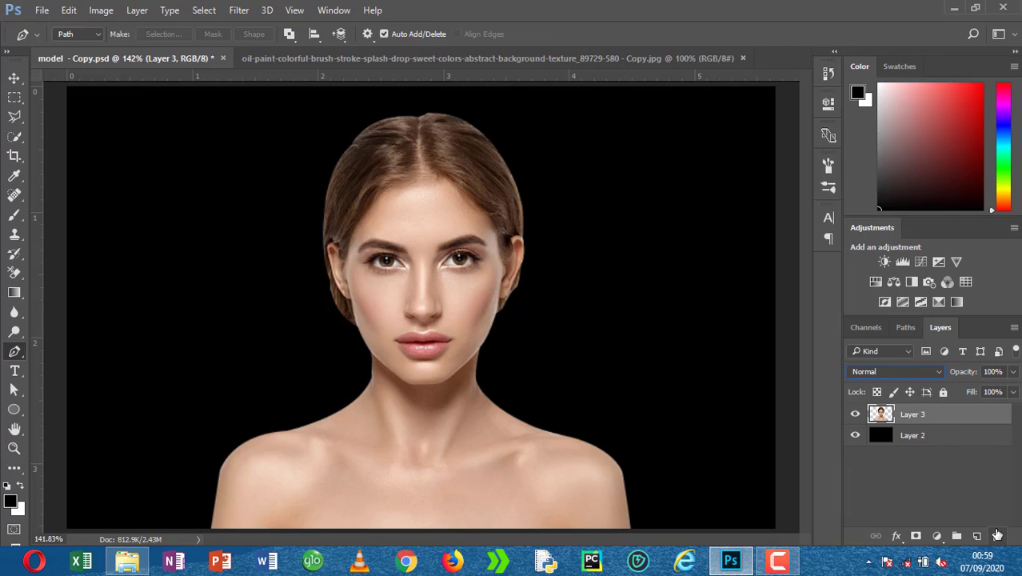
{"action": "key", "text": "ctrl+z"}
Step: Duplicate the masked Layer 4 and invert the original layer's mask so its texture covers the neck and shoulders instead of the head
{"action": "left_click_drag", "start_coordinate": [958, 412], "coordinate": [976, 535]}
{"action": "left_click", "coordinate": [917, 434]}
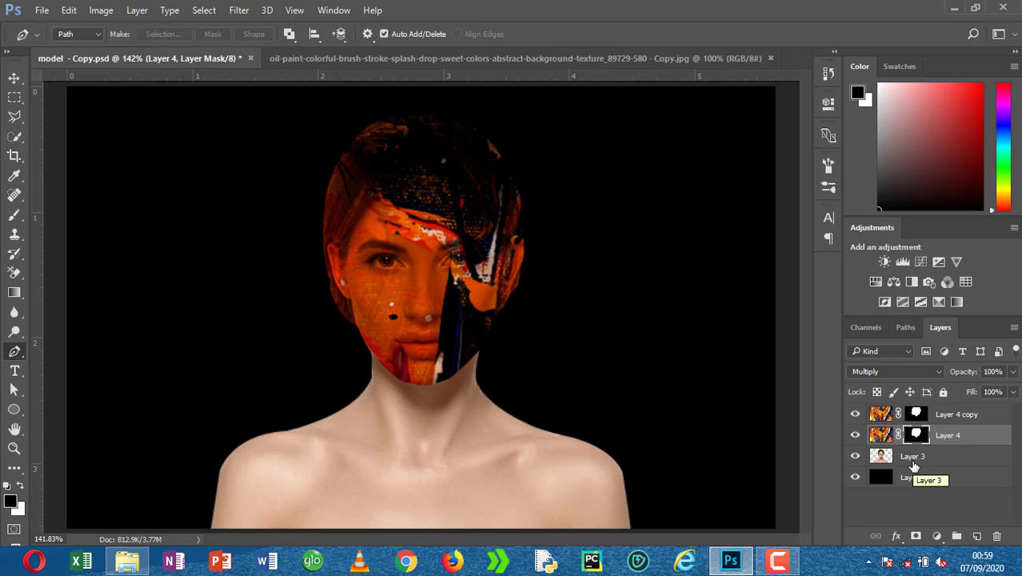
{"action": "key", "text": "ctrl+z"}
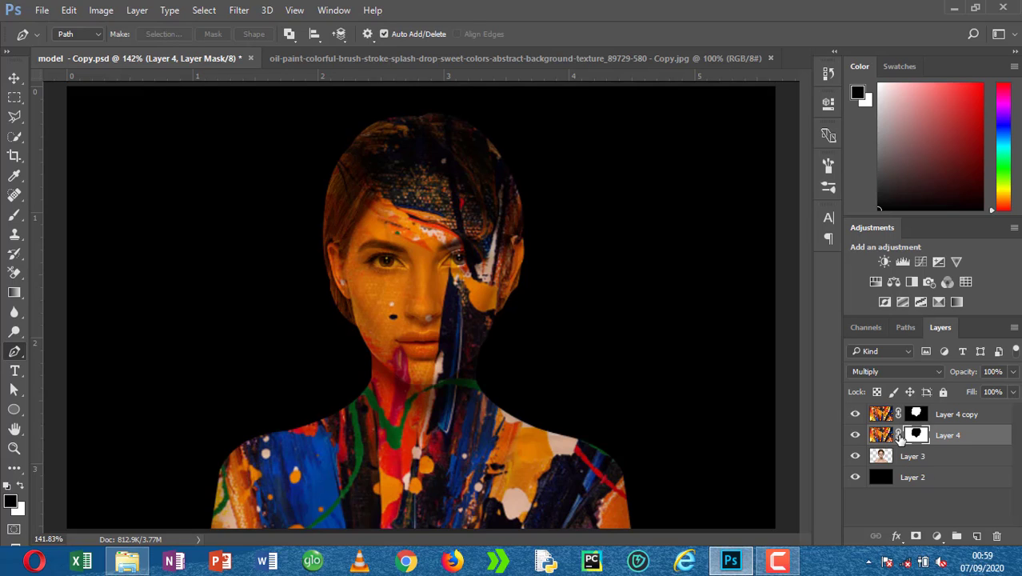
Step: Unlink Layer 4's image from its mask and shift the texture slightly right and up across the neck and shoulders
{"action": "left_click", "coordinate": [896, 434]}
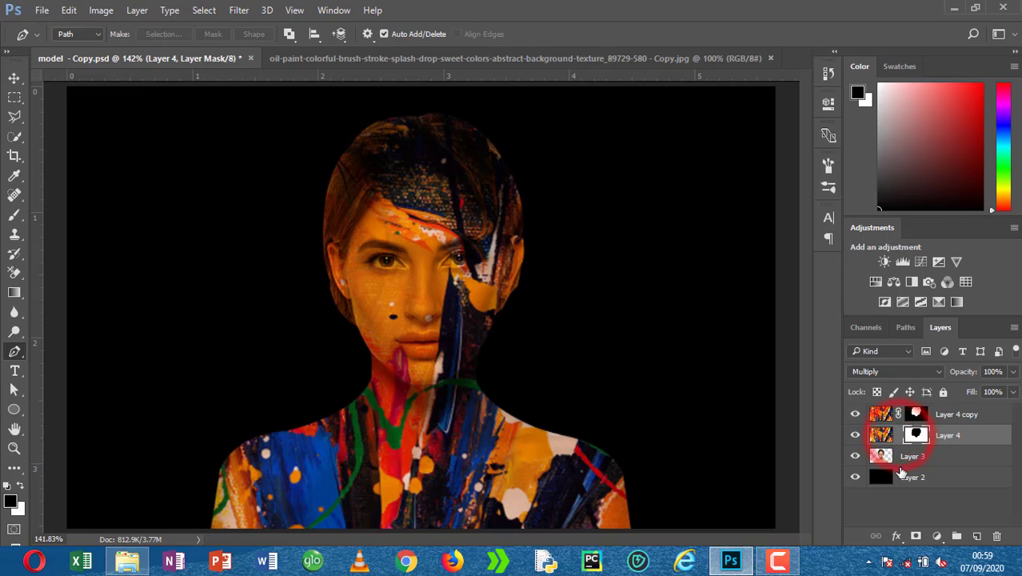
{"action": "left_click", "coordinate": [880, 435]}
{"action": "key", "text": "v"}
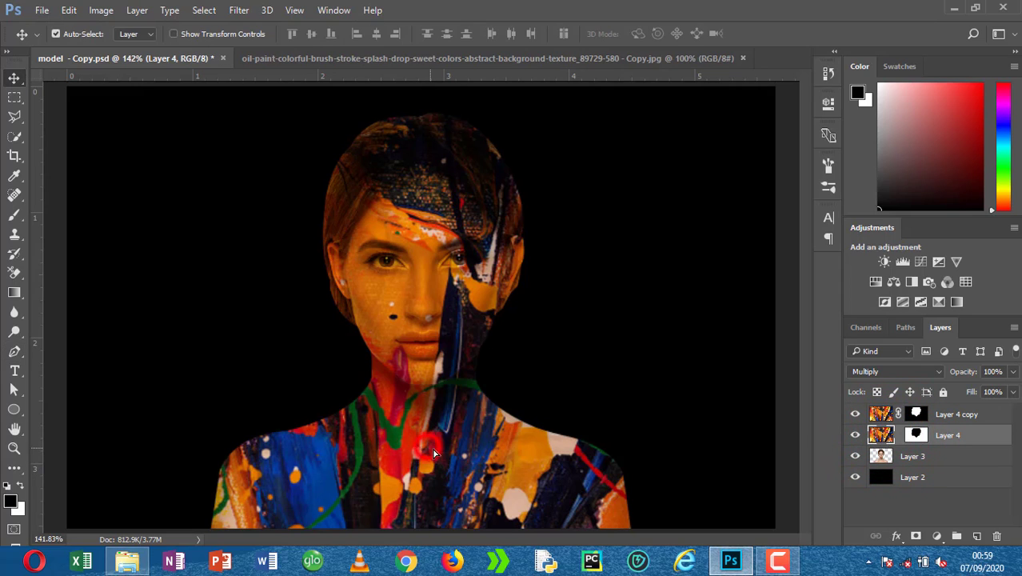
{"action": "left_click_drag", "start_coordinate": [441, 454], "coordinate": [461, 439]}
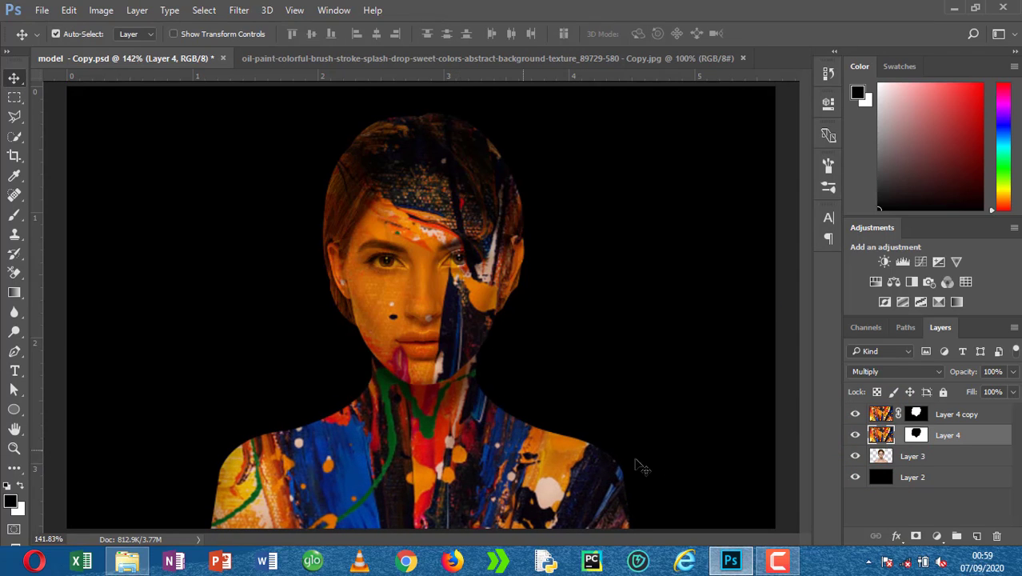
Step: Combine Layer 4 and Layer 4 copy into one smart object and set its blend mode to Multiply
{"action": "left_click", "coordinate": [951, 414], "text": "shift"}
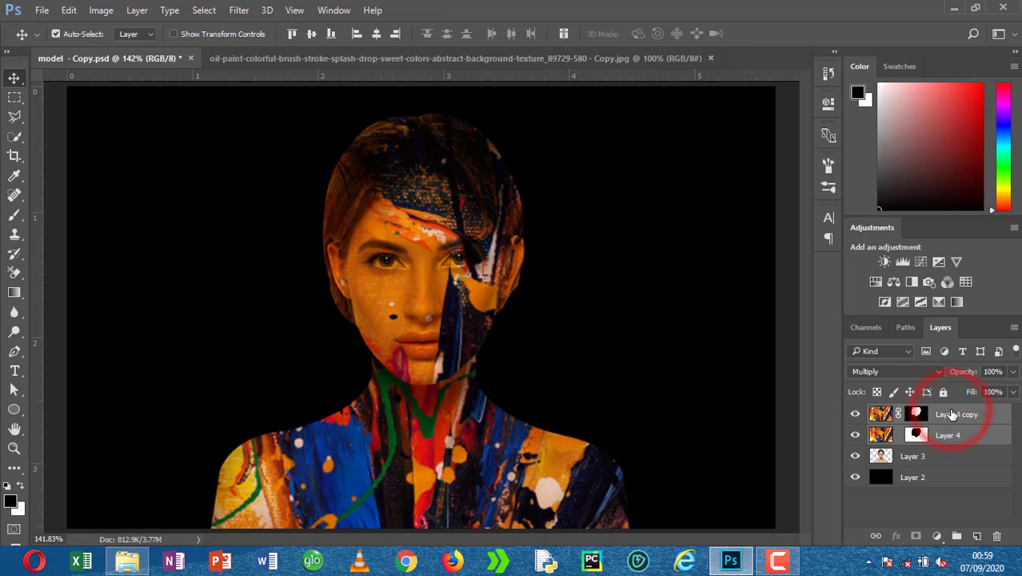
{"action": "right_click", "coordinate": [995, 414]}
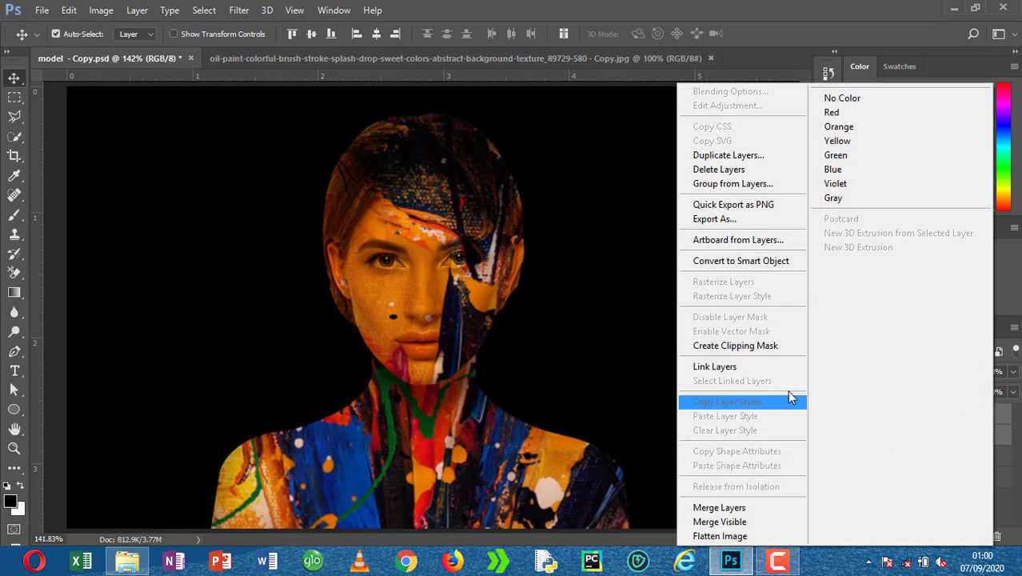
{"action": "left_click", "coordinate": [743, 264]}
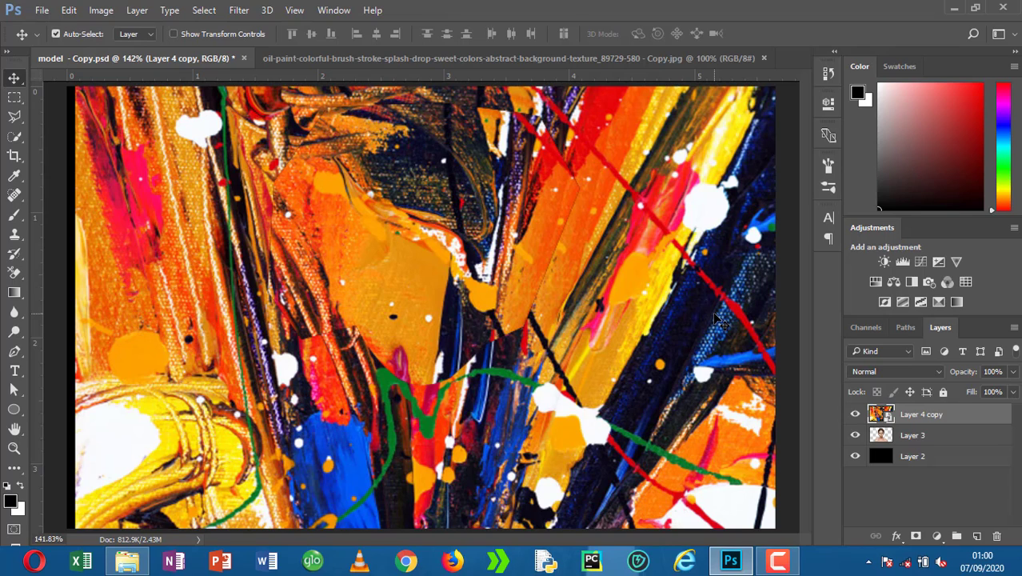
{"action": "left_click", "coordinate": [897, 369]}
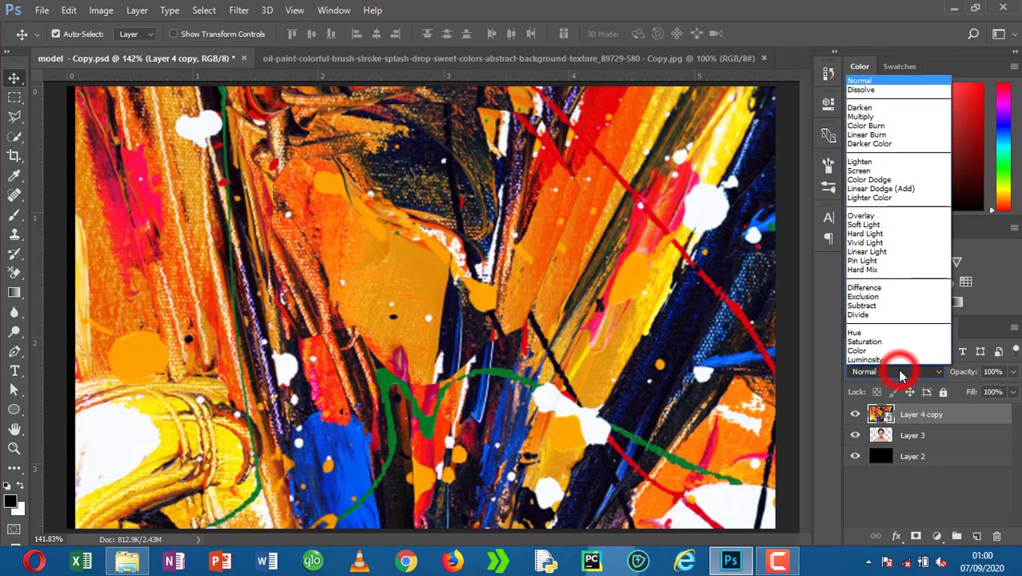
{"action": "left_click", "coordinate": [861, 117]}
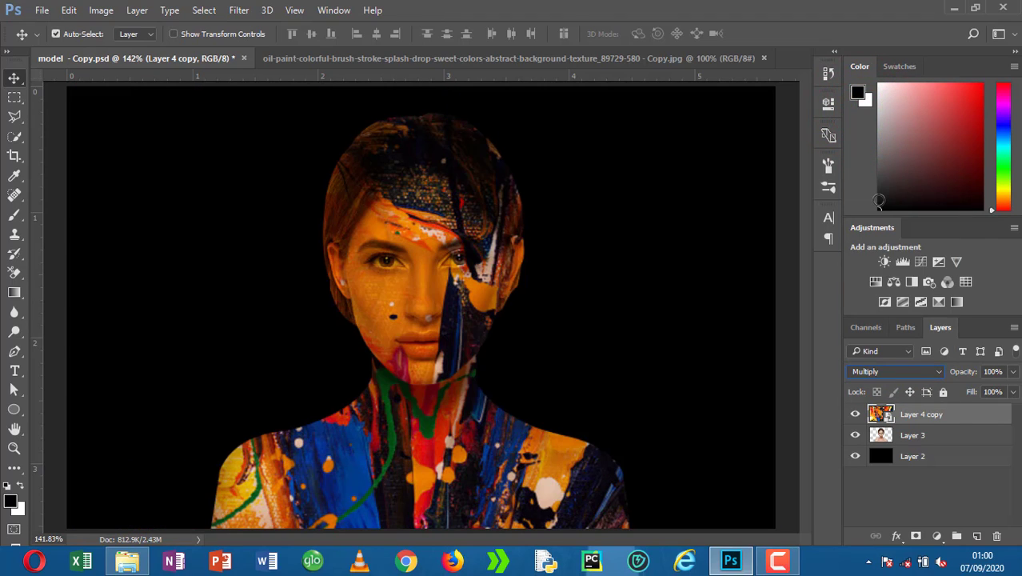
Step: Open the Layer 4 copy smart object in Liquify, warp the texture beside the right shoulder, and set the backdrop opacity to 85
{"action": "left_click", "coordinate": [955, 419]}
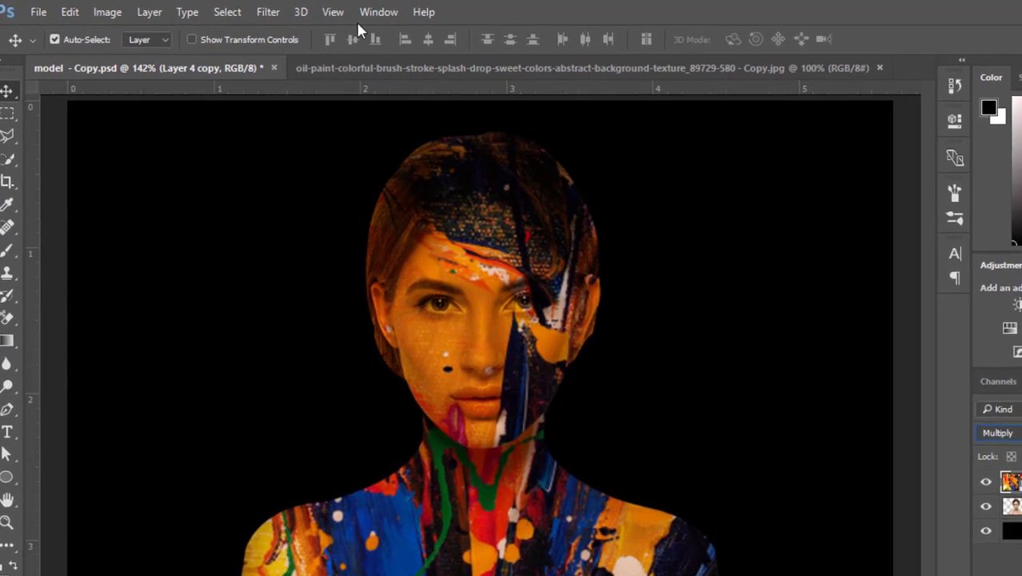
{"action": "left_click", "coordinate": [238, 10]}
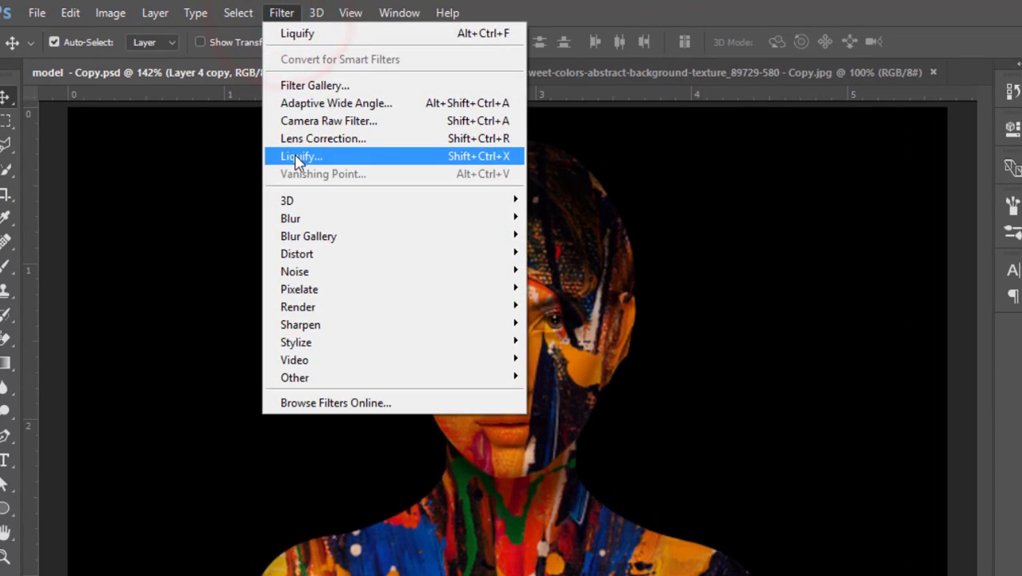
{"action": "left_click", "coordinate": [297, 155]}
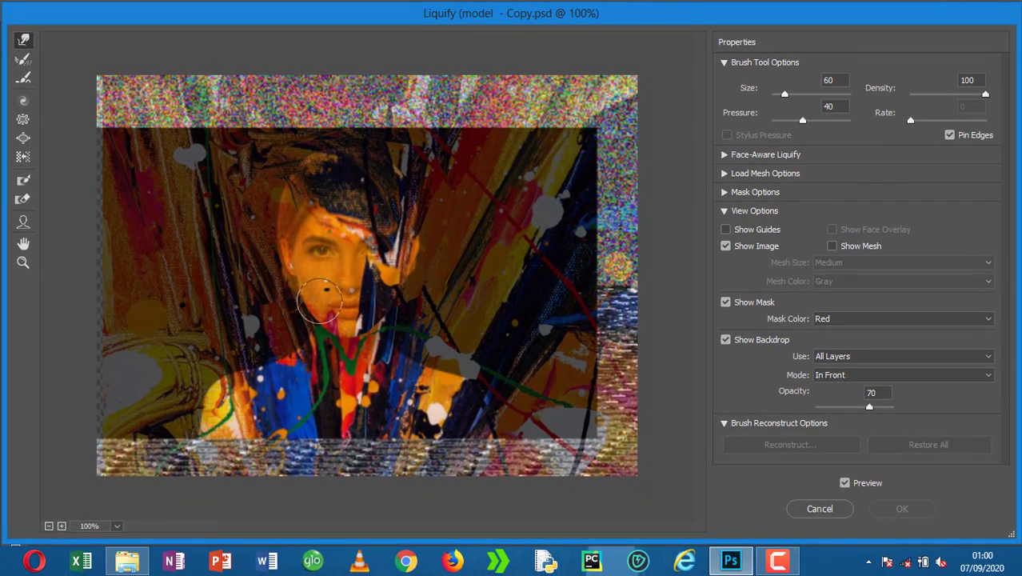
{"action": "scroll", "coordinate": [479, 382], "scroll_direction": "up", "scroll_amount": 3}
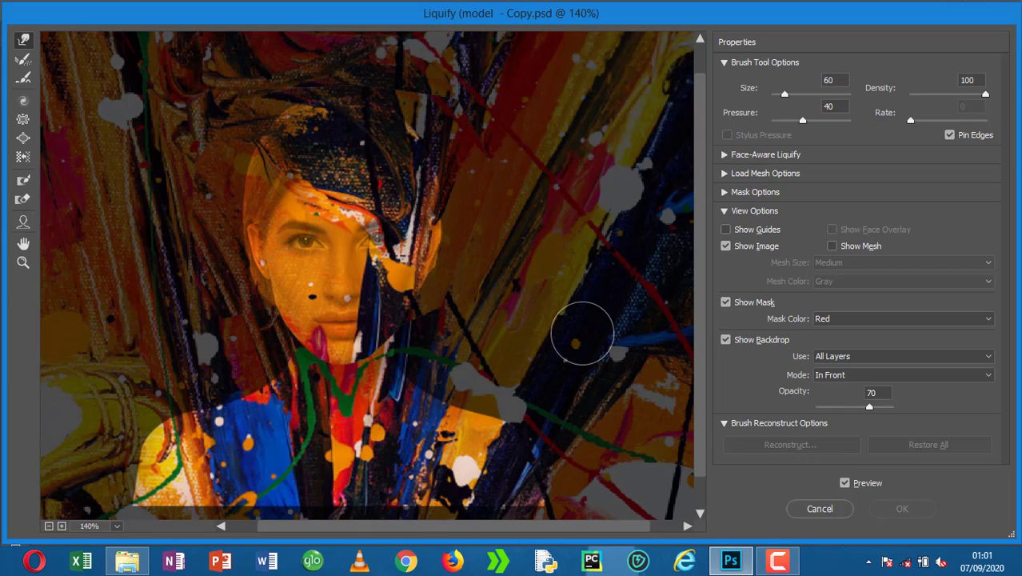
{"action": "mouse_move", "coordinate": [536, 375]}
{"action": "left_mouse_down"}
{"action": "mouse_move", "coordinate": [522, 377]}
{"action": "mouse_move", "coordinate": [506, 404]}
{"action": "left_mouse_up"}
{"action": "left_click_drag", "start_coordinate": [572, 406], "coordinate": [566, 409]}
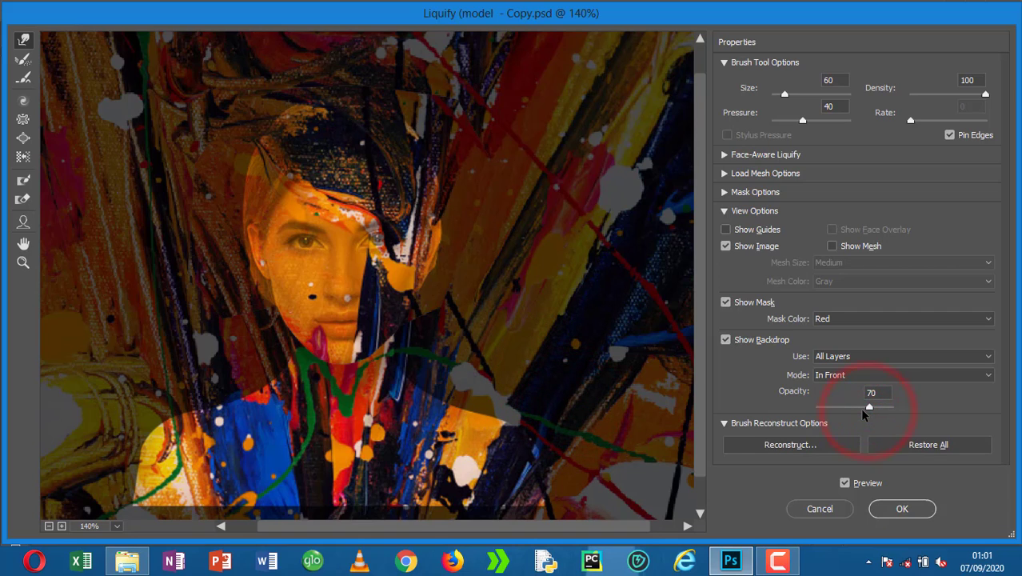
{"action": "mouse_move", "coordinate": [868, 409]}
{"action": "left_mouse_down"}
{"action": "mouse_move", "coordinate": [854, 403]}
{"action": "mouse_move", "coordinate": [879, 409]}
{"action": "left_mouse_up"}
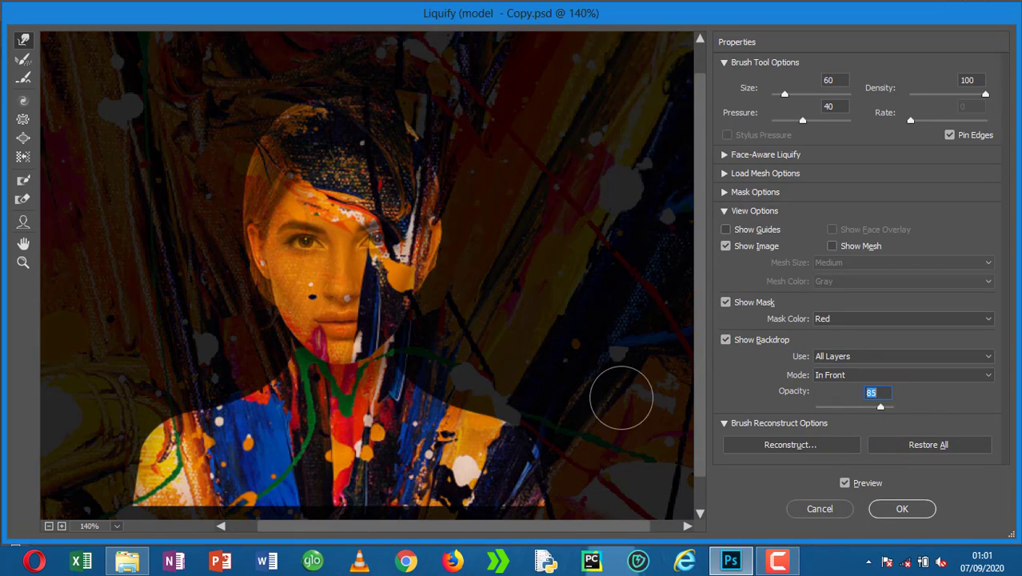
Step: Push the paint texture inward with Forward Warp along the image's right shoulder and the side of the neck
{"action": "left_click", "coordinate": [530, 390]}
{"action": "left_click", "coordinate": [499, 381]}
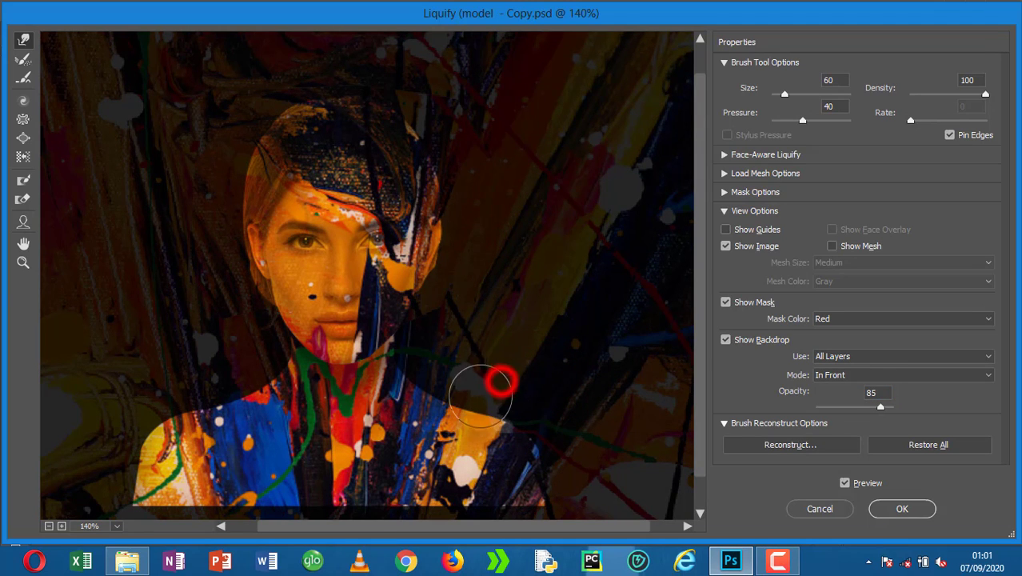
{"action": "left_click", "coordinate": [473, 364]}
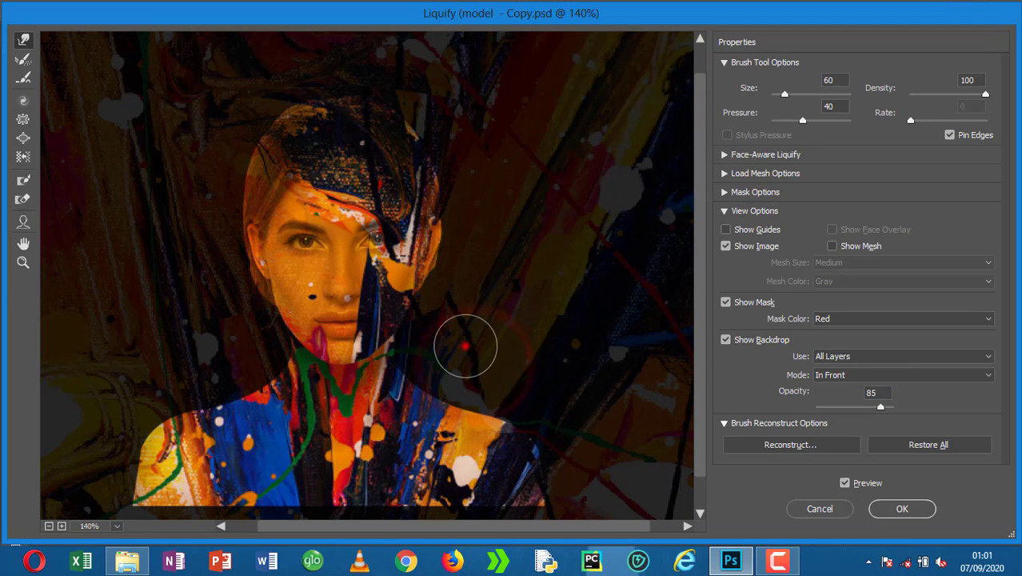
{"action": "left_click", "coordinate": [466, 345]}
{"action": "left_click", "coordinate": [434, 352]}
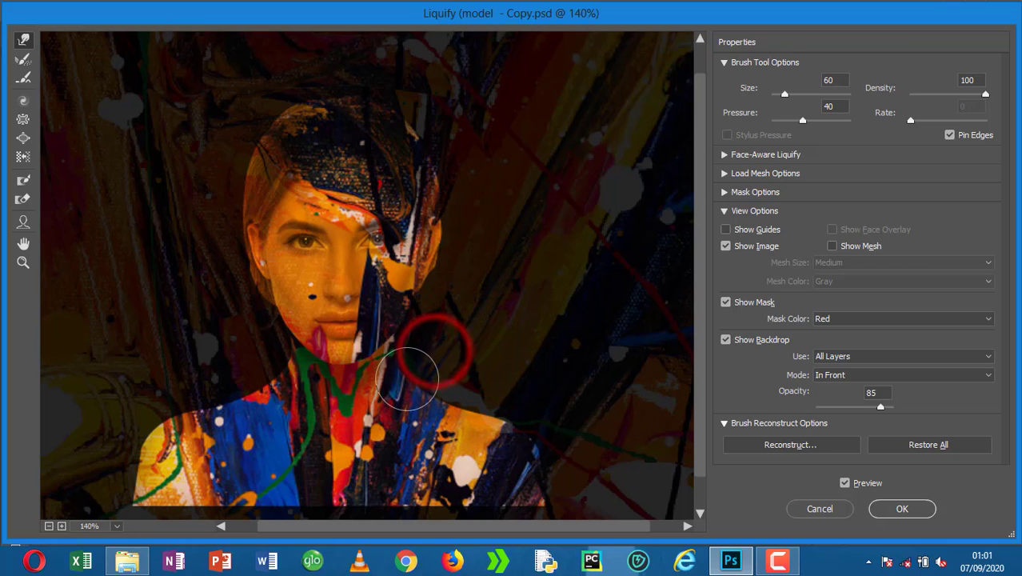
{"action": "left_click", "coordinate": [437, 341]}
{"action": "left_click", "coordinate": [461, 315]}
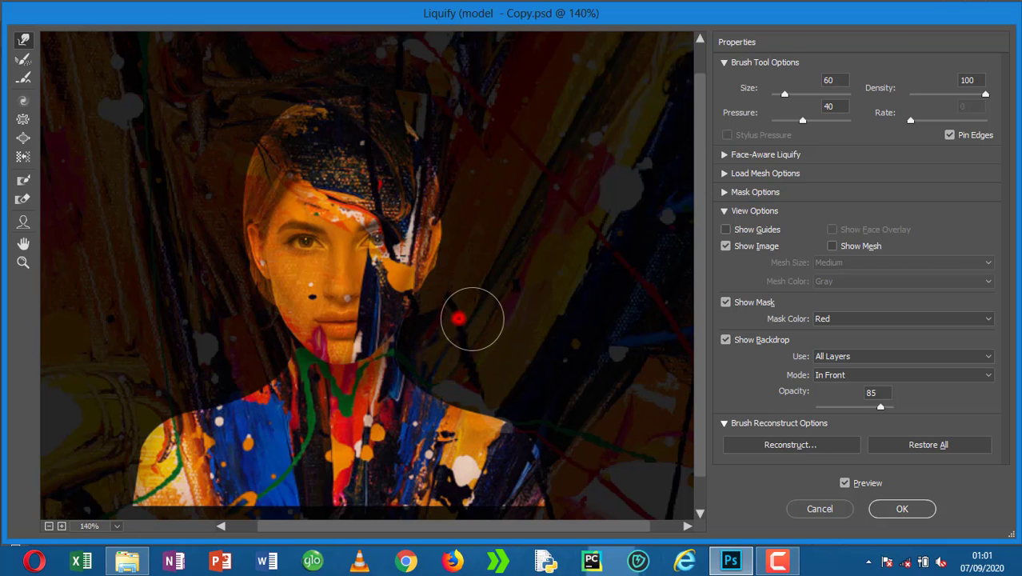
Step: Warp the texture inward along the image's right side of the head, from the jaw past the ear to the hair
{"action": "left_click", "coordinate": [424, 313]}
{"action": "left_click", "coordinate": [450, 294]}
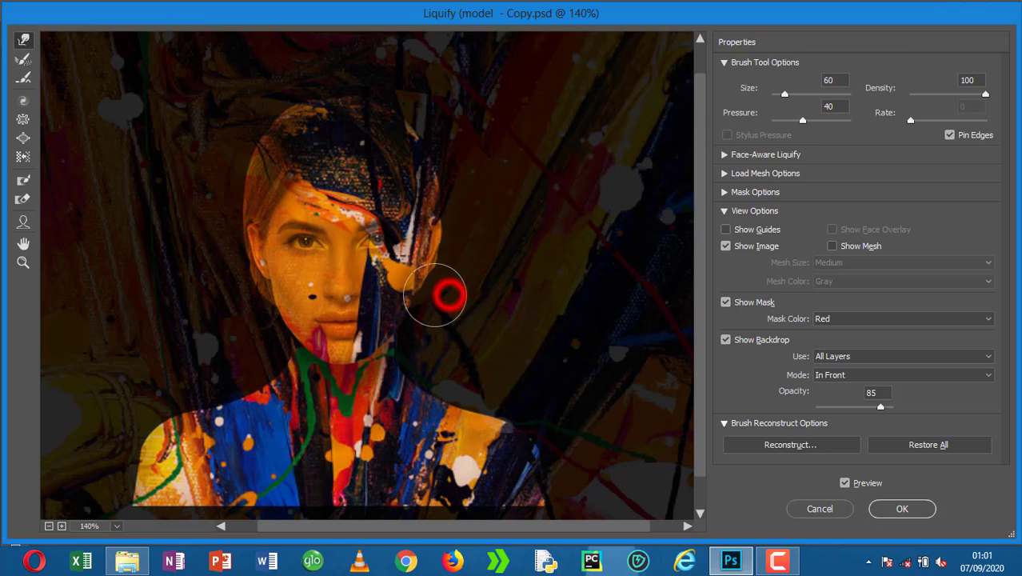
{"action": "left_click", "coordinate": [459, 280]}
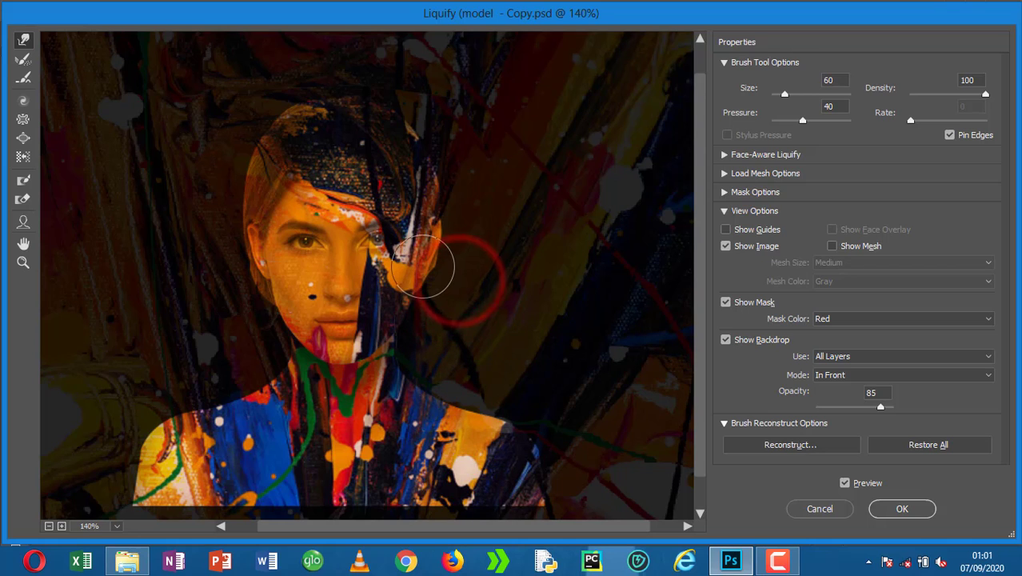
{"action": "left_click", "coordinate": [457, 241]}
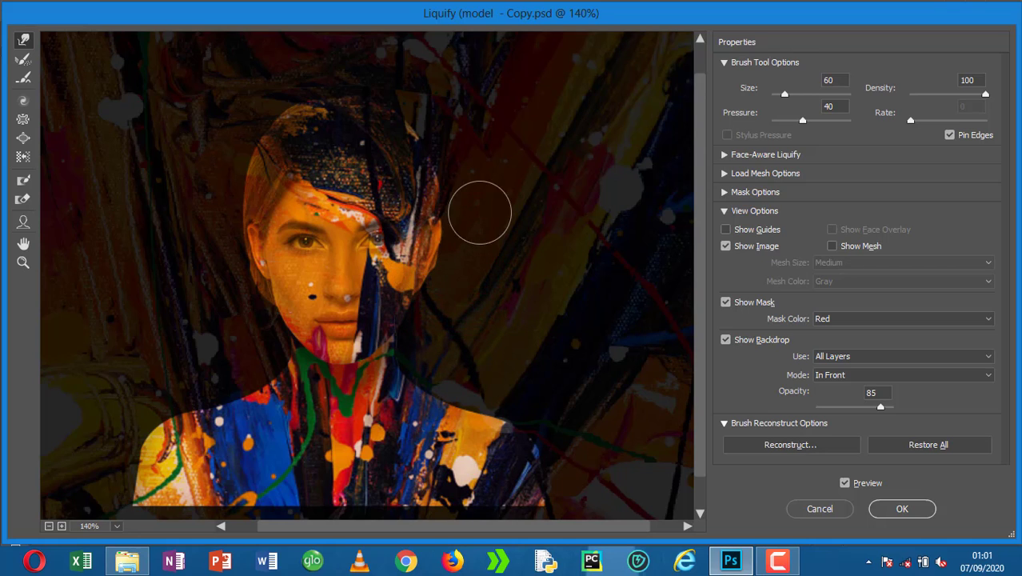
{"action": "left_click", "coordinate": [479, 214]}
{"action": "left_click", "coordinate": [449, 210]}
{"action": "left_click", "coordinate": [452, 158]}
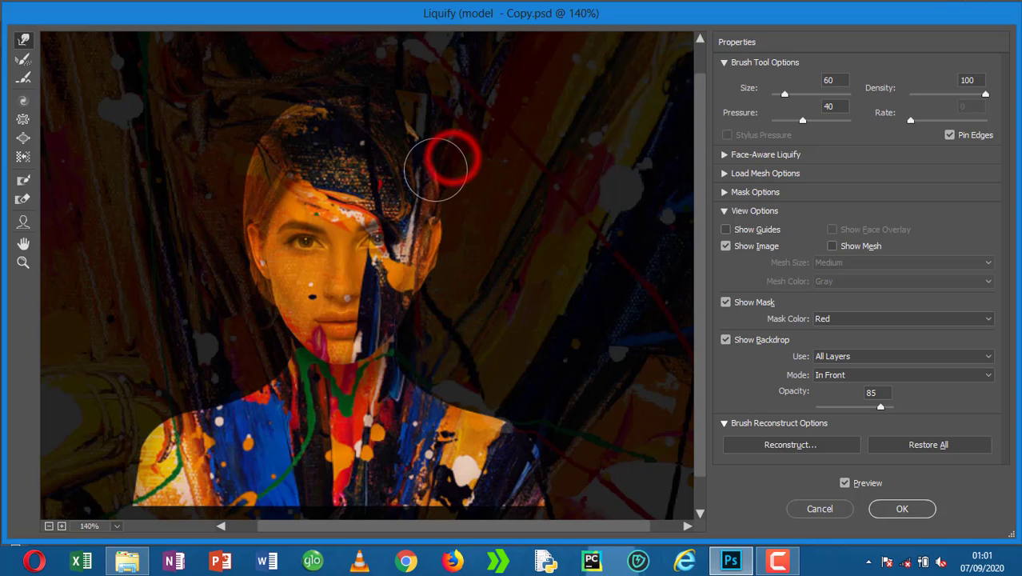
Step: Warp the texture along the image's left jawline and upper neck so the strokes bend around the face
{"action": "left_click", "coordinate": [267, 296]}
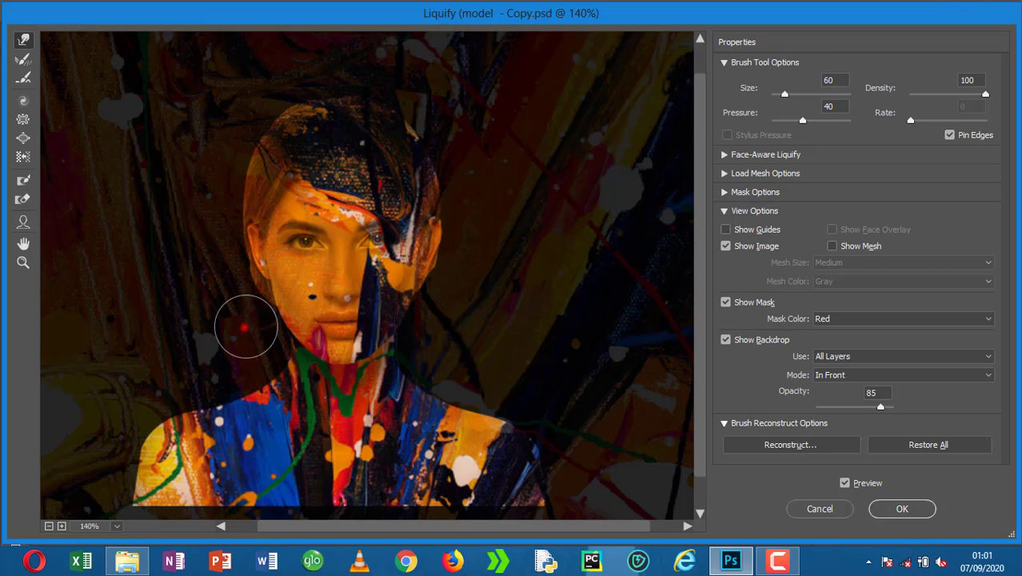
{"action": "left_click", "coordinate": [246, 325]}
{"action": "left_click", "coordinate": [257, 354]}
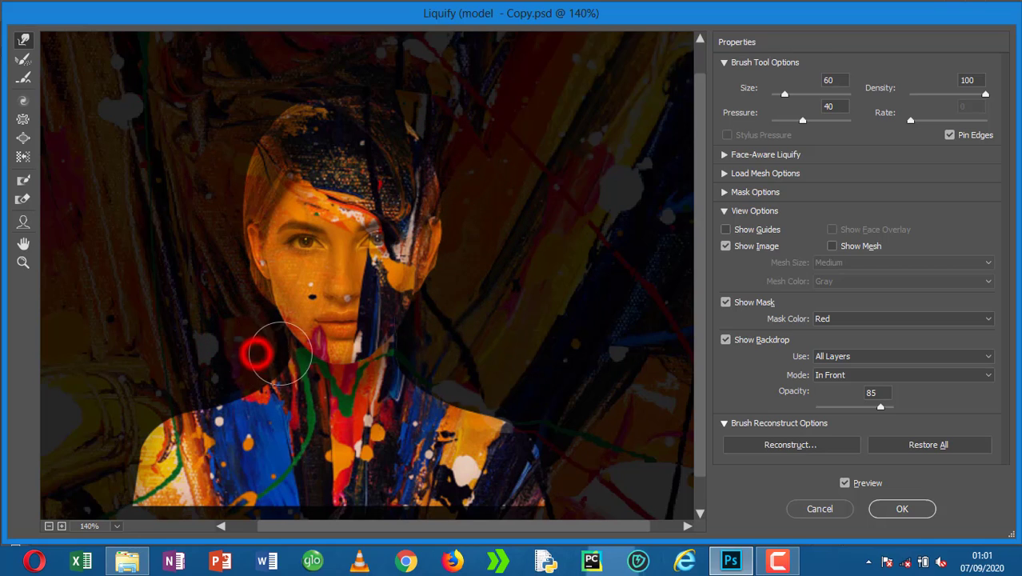
{"action": "left_click", "coordinate": [214, 342]}
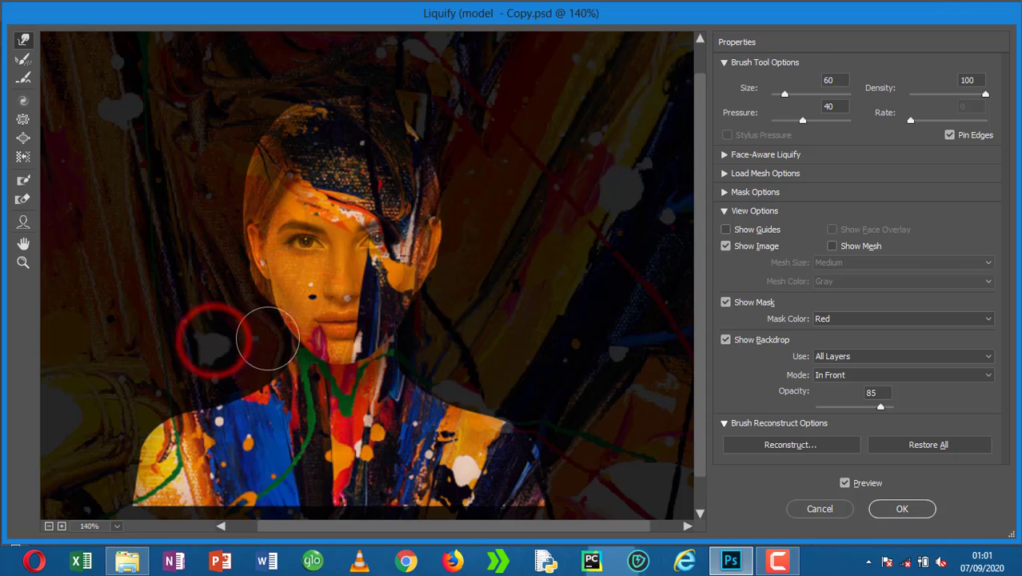
{"action": "left_click", "coordinate": [211, 352]}
{"action": "left_click", "coordinate": [228, 327]}
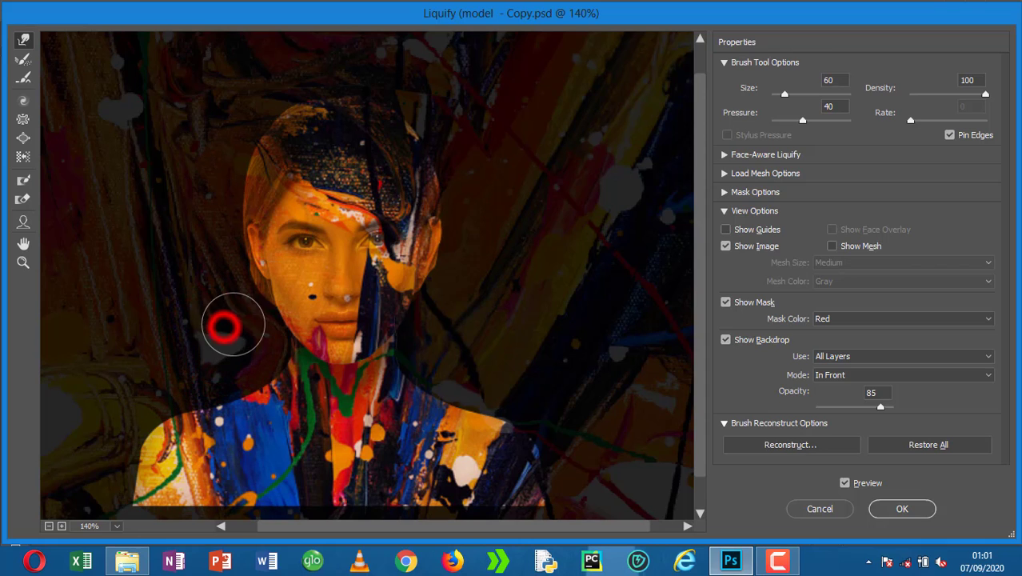
{"action": "left_click", "coordinate": [223, 304]}
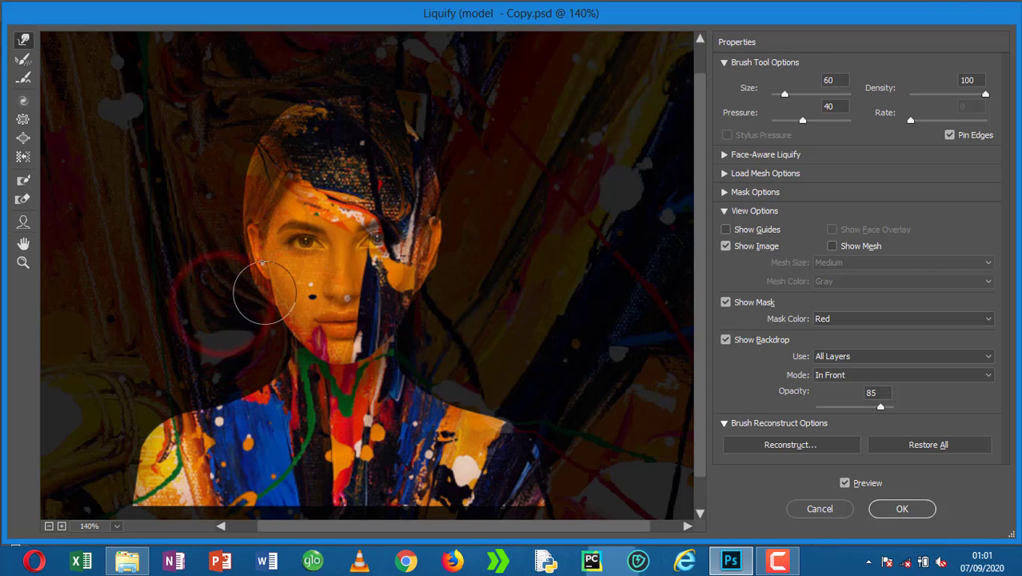
Step: Warp the texture around the curve between the neck and the image's left shoulder
{"action": "left_click", "coordinate": [196, 347]}
{"action": "left_click", "coordinate": [244, 338]}
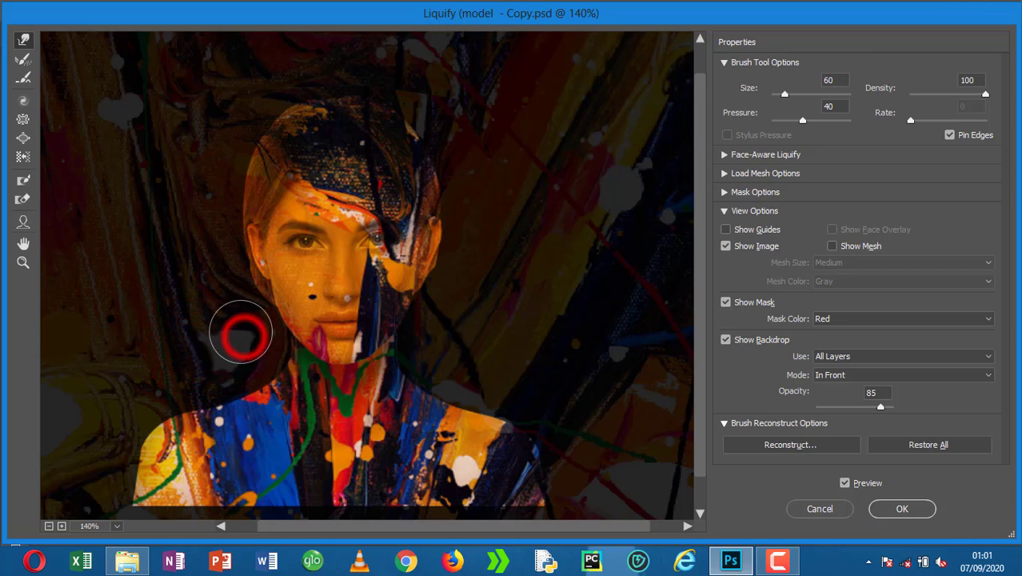
{"action": "left_click", "coordinate": [202, 364]}
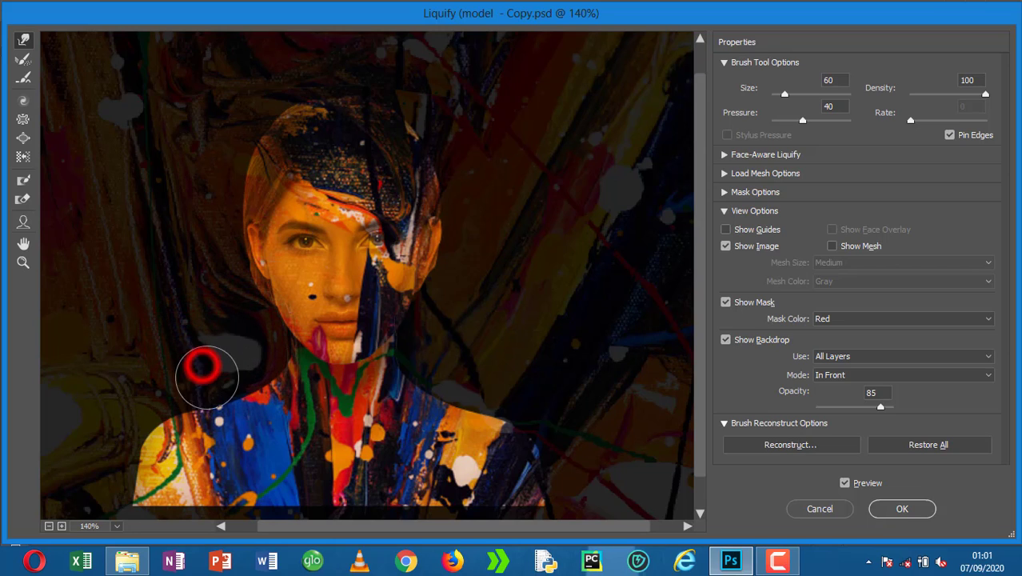
{"action": "left_click", "coordinate": [169, 378]}
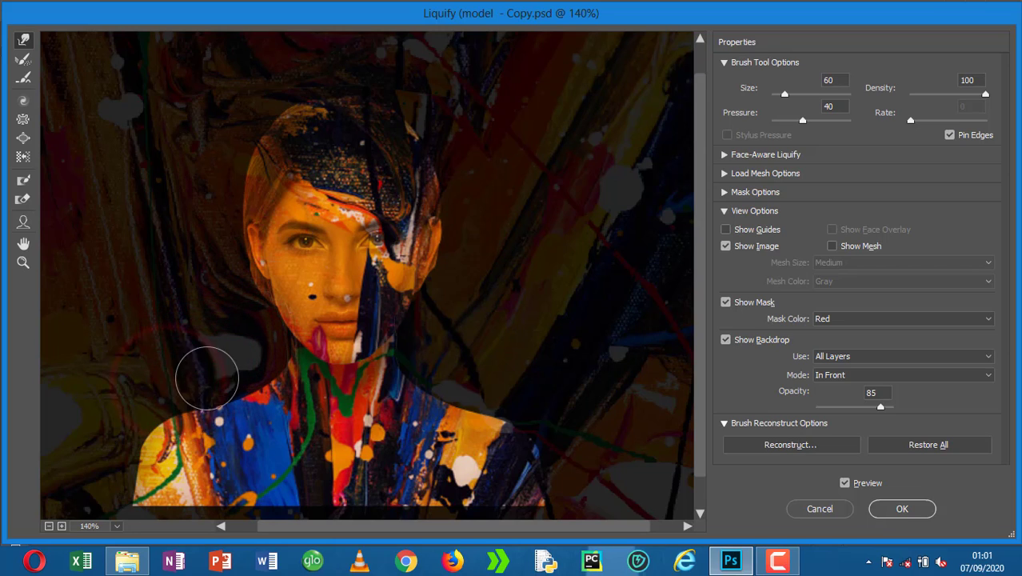
{"action": "left_click", "coordinate": [201, 375]}
Step: Refine the warp along the image's right shoulder and neck, and apply the Liquify filter
{"action": "left_click", "coordinate": [593, 424]}
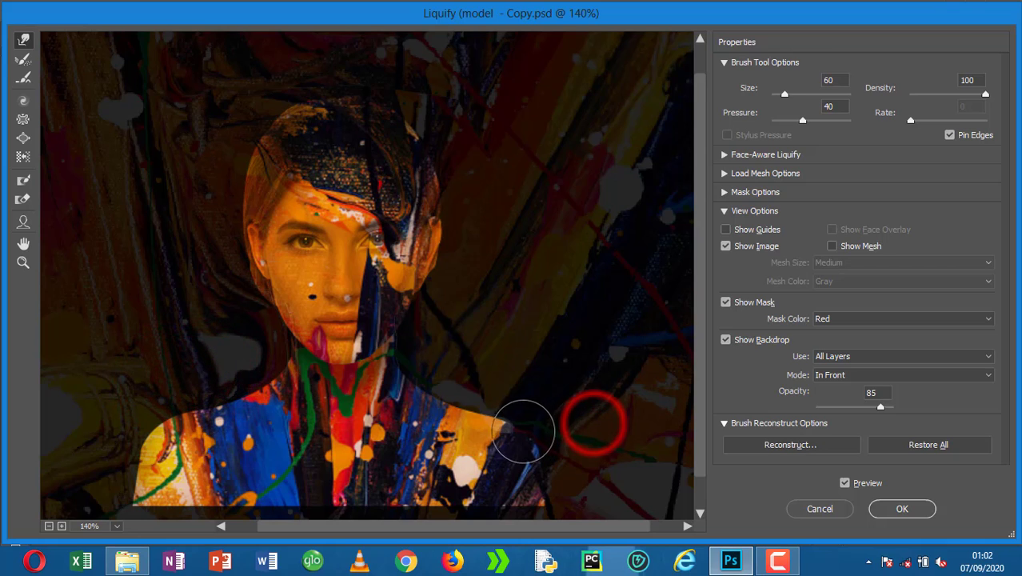
{"action": "left_click", "coordinate": [515, 388]}
{"action": "left_click", "coordinate": [463, 368]}
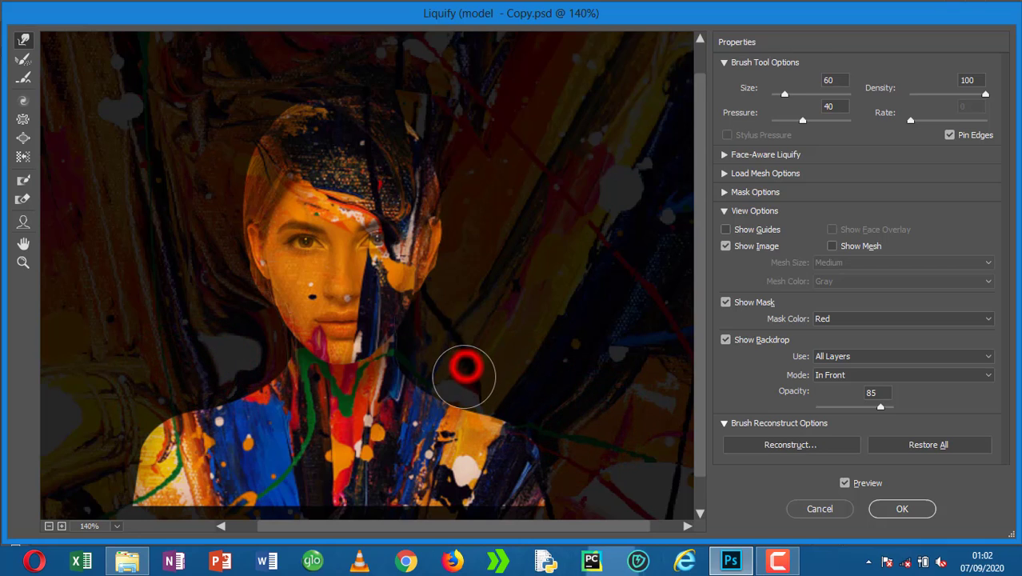
{"action": "left_click", "coordinate": [438, 354]}
{"action": "left_click", "coordinate": [422, 338]}
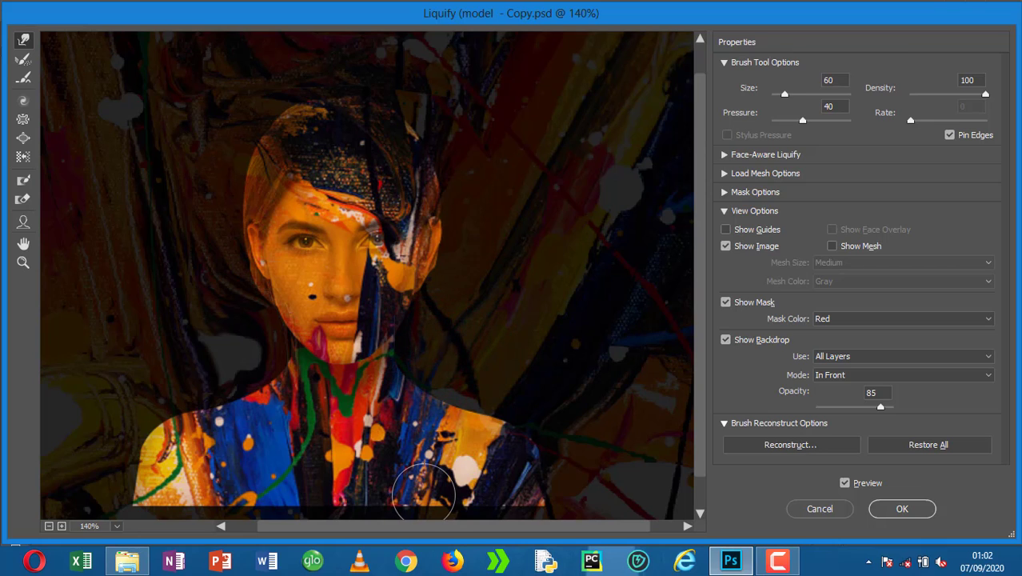
{"action": "left_click", "coordinate": [902, 509]}
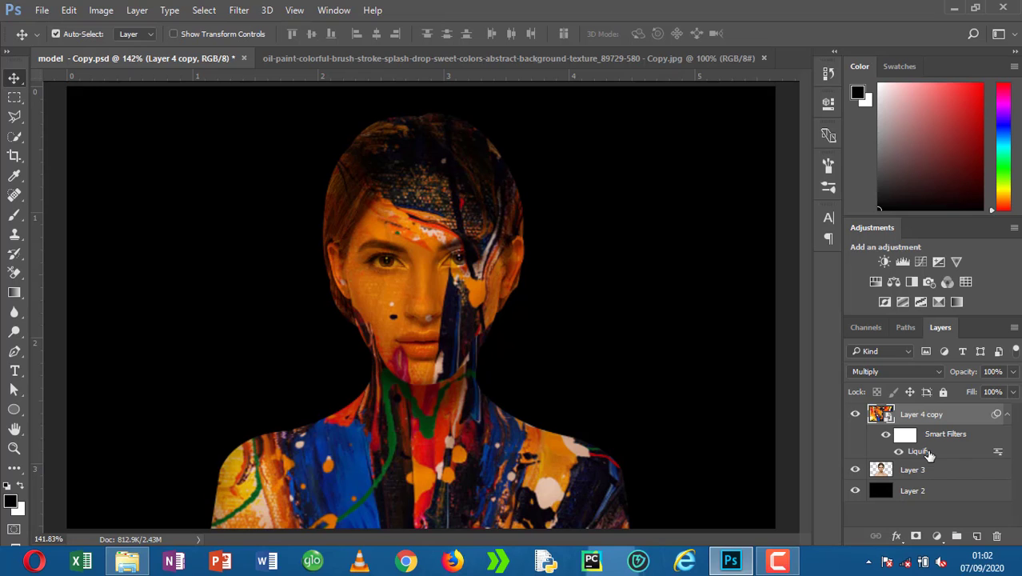
Step: Add a Curves adjustment clipped to Layer 4 copy and pull its RGB white point inward to brighten the texture
{"action": "left_click", "coordinate": [937, 537]}
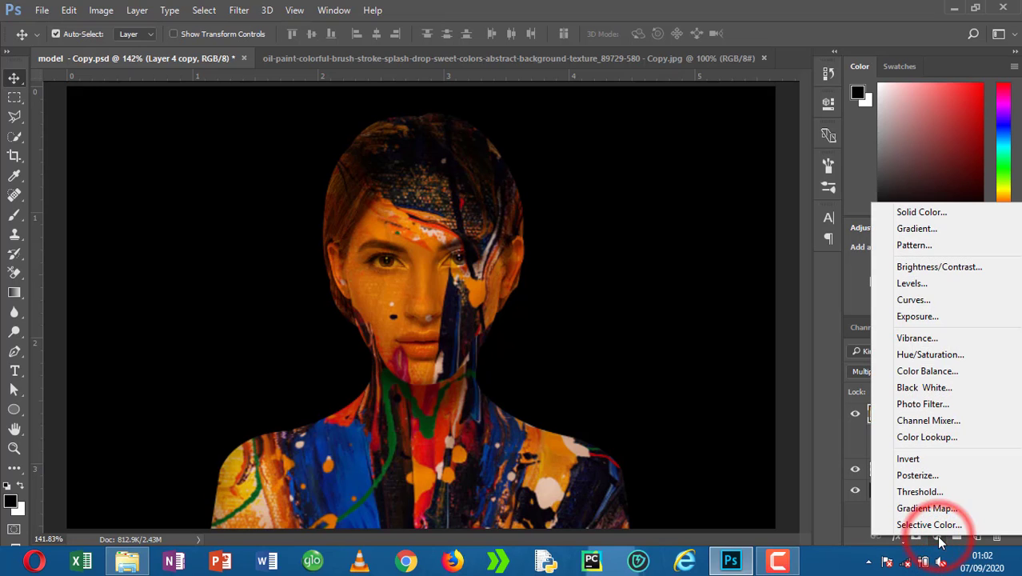
{"action": "left_click", "coordinate": [926, 300]}
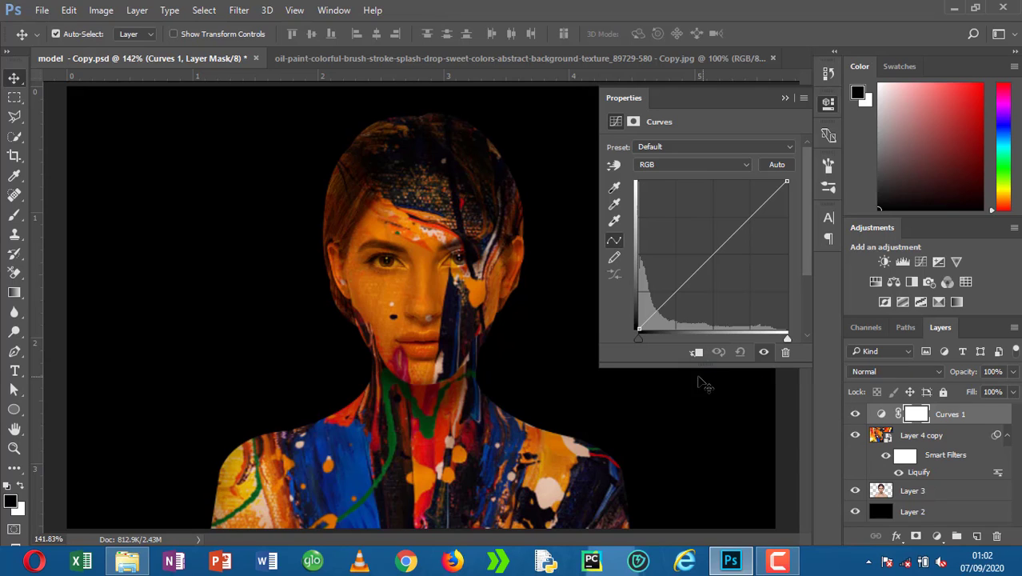
{"action": "left_click", "coordinate": [695, 351]}
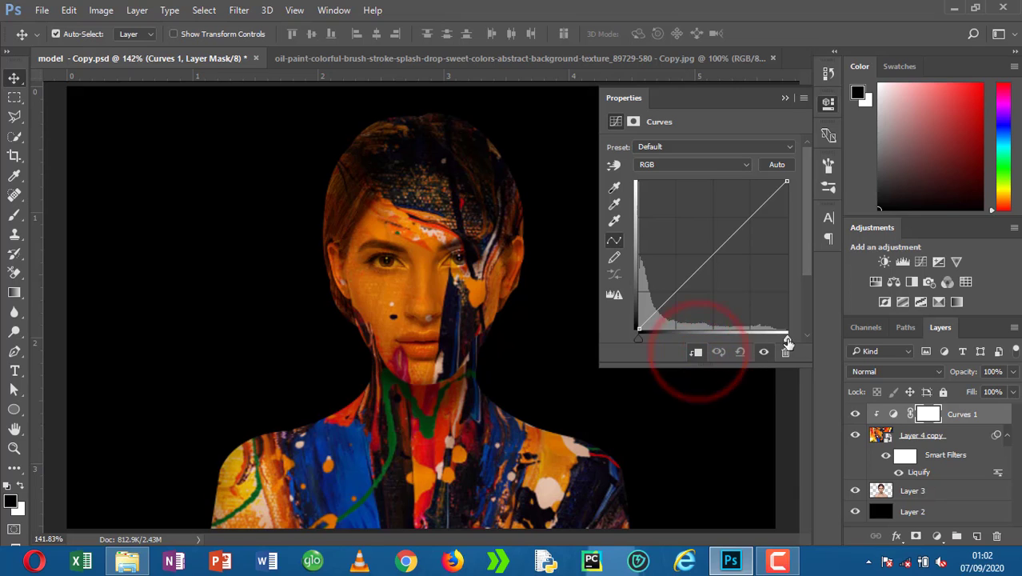
{"action": "left_click_drag", "start_coordinate": [787, 342], "coordinate": [752, 337]}
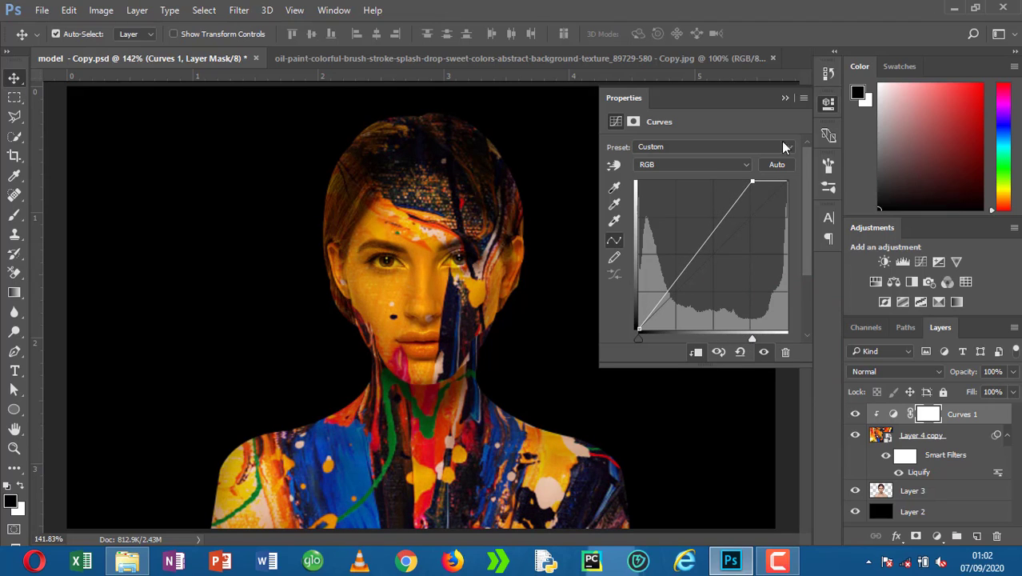
Step: Convert Layer 4 copy and its clipped Curves adjustment into one smart object and set its blend mode to Multiply
{"action": "left_click", "coordinate": [785, 100]}
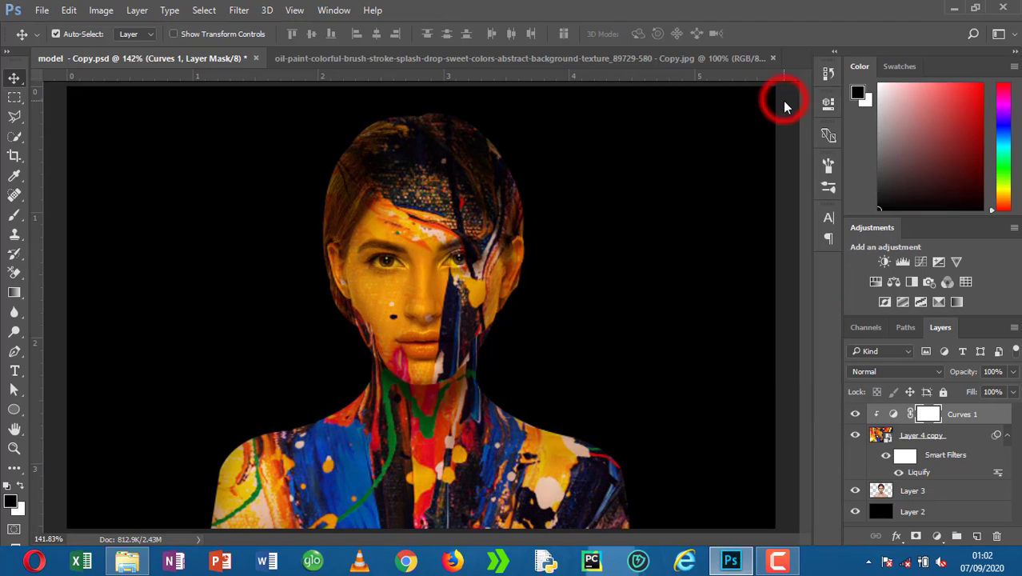
{"action": "left_click", "coordinate": [959, 437]}
{"action": "right_click", "coordinate": [963, 436]}
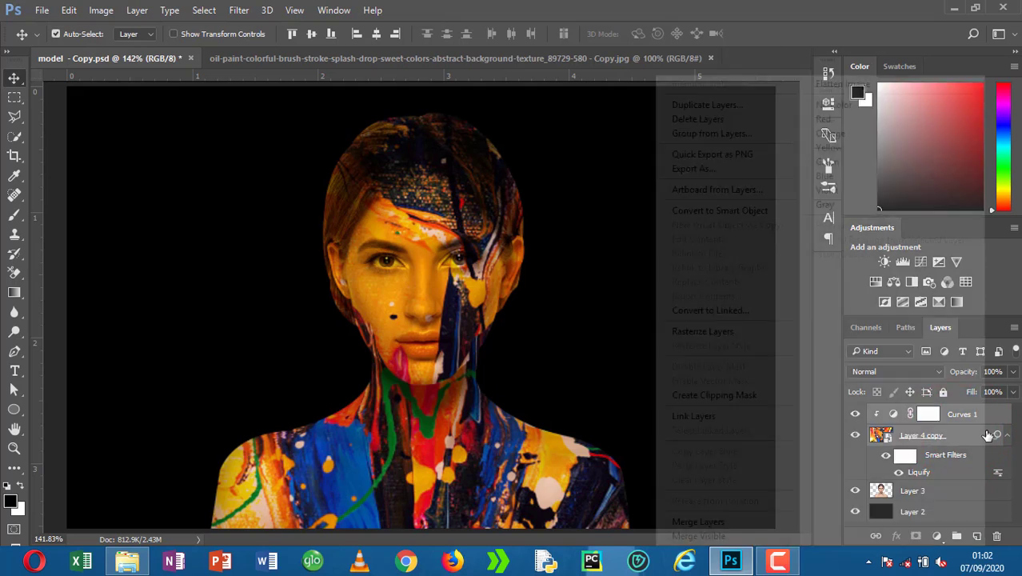
{"action": "left_click", "coordinate": [722, 212]}
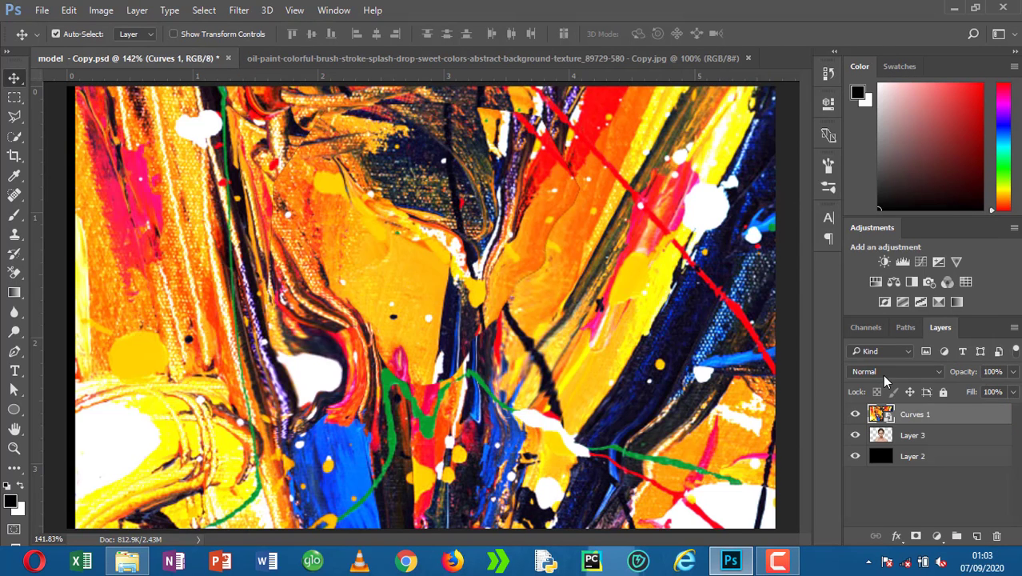
{"action": "left_click", "coordinate": [881, 372]}
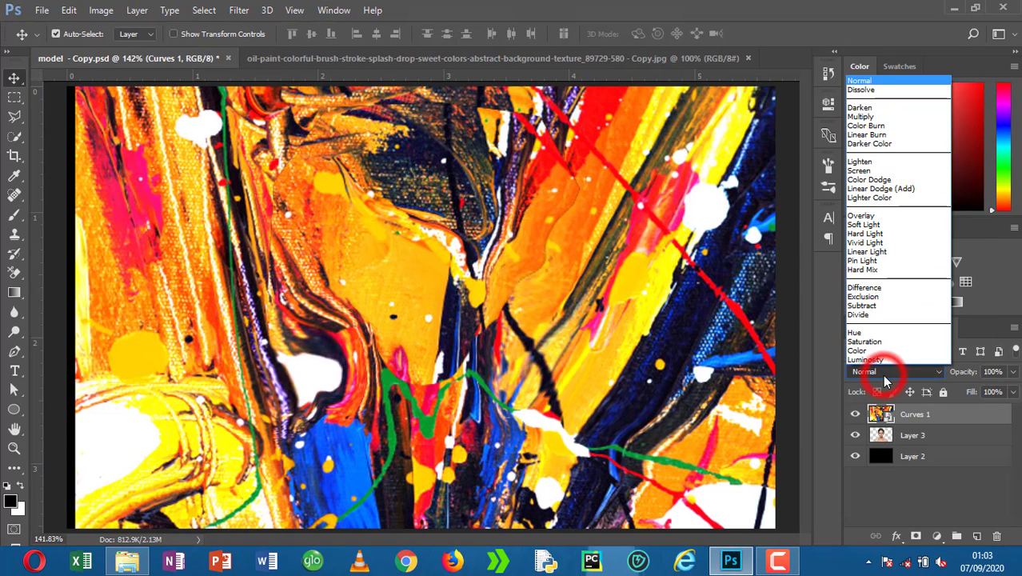
{"action": "left_click", "coordinate": [861, 116]}
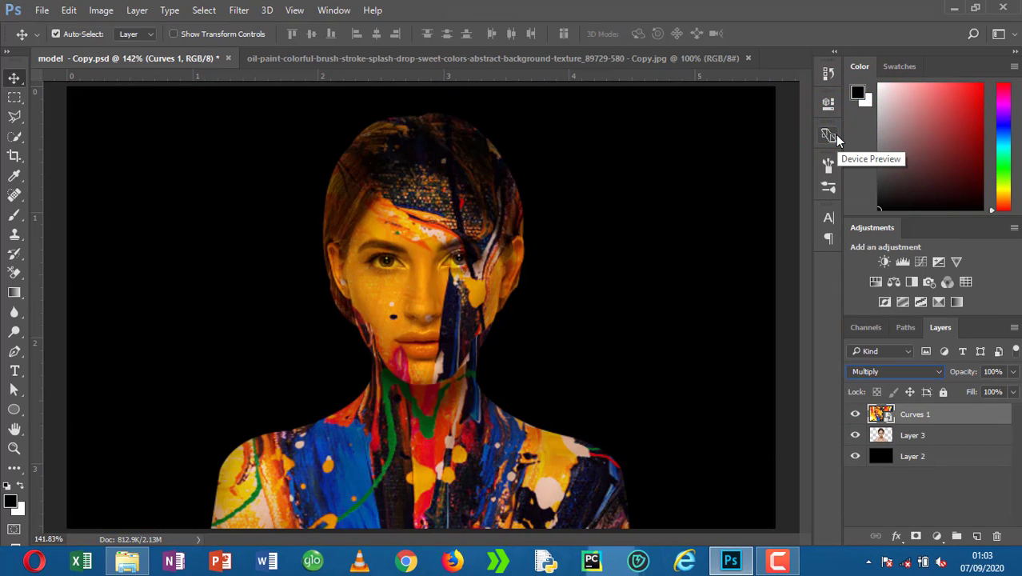
Step: Place the Curves 1 smart object in a new group and duplicate it there, with the original above the copy
{"action": "left_click", "coordinate": [959, 535]}
{"action": "left_click_drag", "start_coordinate": [913, 432], "coordinate": [916, 414]}
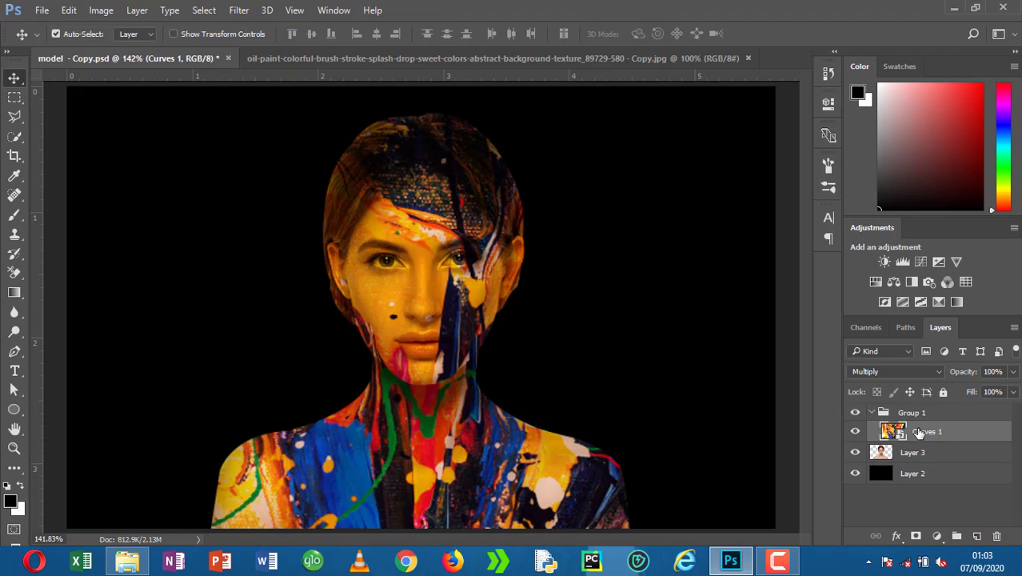
{"action": "key", "text": "ctrl+j"}
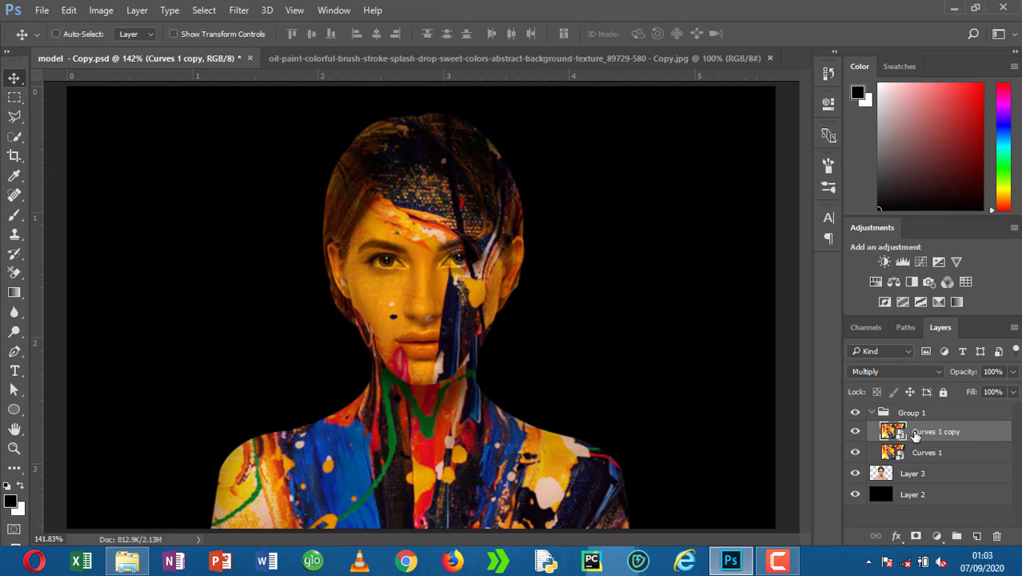
{"action": "left_click_drag", "start_coordinate": [924, 449], "coordinate": [930, 433]}
Step: Rename the upper texture layer in the group as normal and the lower one as dark
{"action": "double_click", "coordinate": [930, 433]}
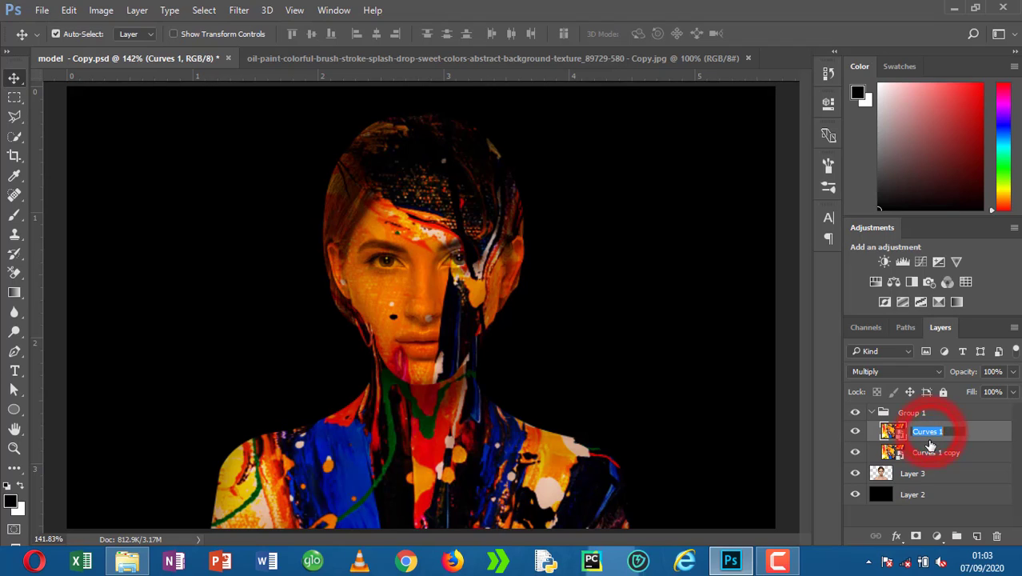
{"action": "type", "text": "n"}
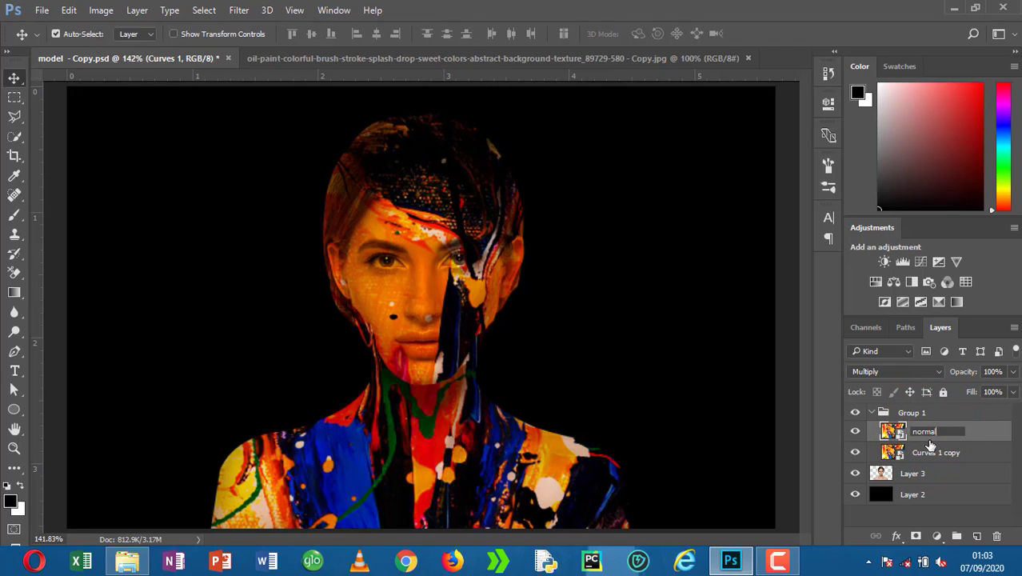
{"action": "type", "text": "ormal"}
{"action": "left_click", "coordinate": [946, 453]}
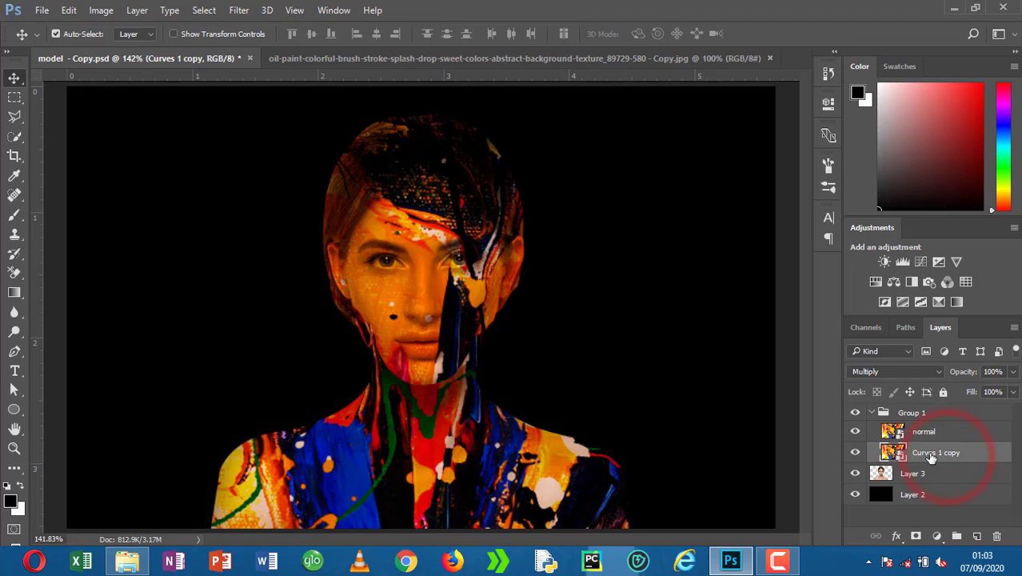
{"action": "left_click_drag", "start_coordinate": [925, 452], "coordinate": [930, 457]}
{"action": "double_click", "coordinate": [930, 457]}
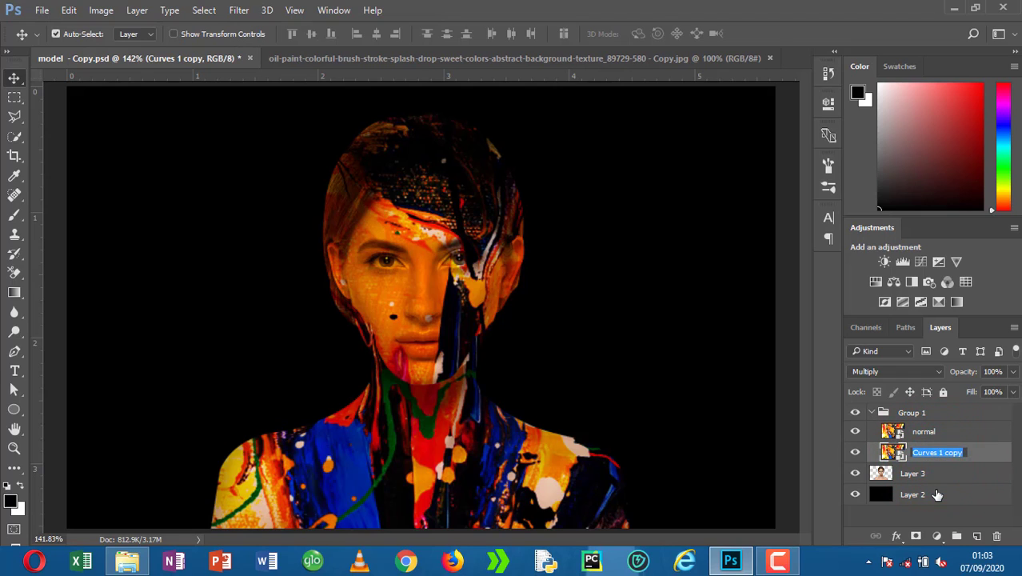
{"action": "type", "text": "dark"}
{"action": "key", "text": "Return"}
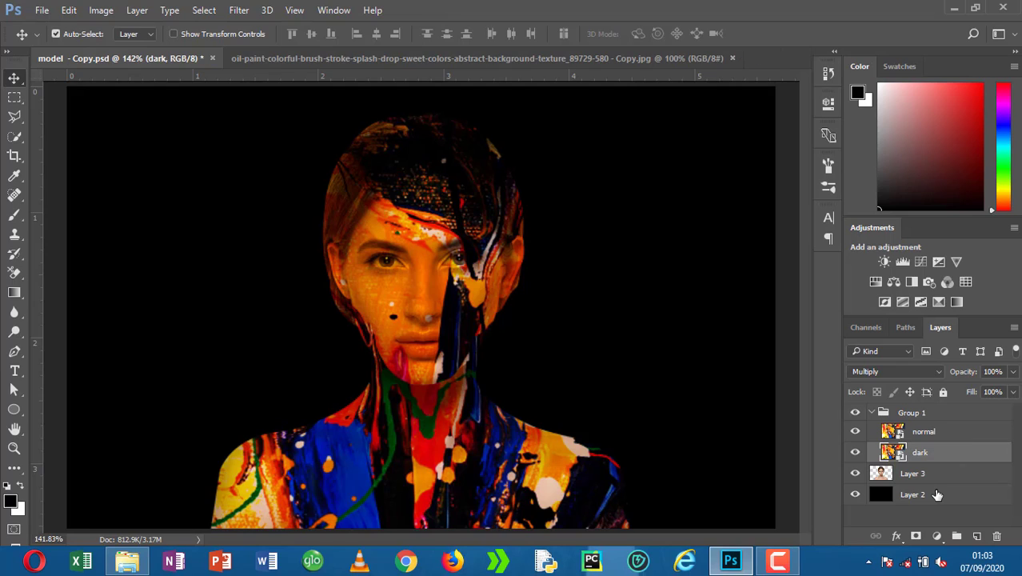
Step: In the dark layer's blending options, split the Underlying Layer white slider of Blend If to 72 / 204
{"action": "left_click", "coordinate": [1005, 455]}
{"action": "double_click", "coordinate": [1000, 456]}
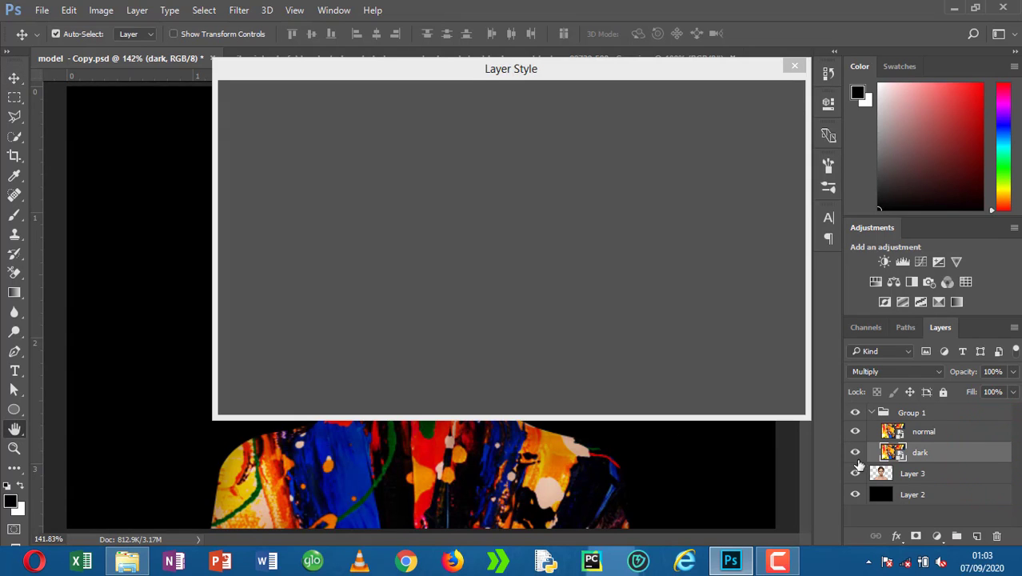
{"action": "left_click_drag", "start_coordinate": [431, 63], "coordinate": [682, 49]}
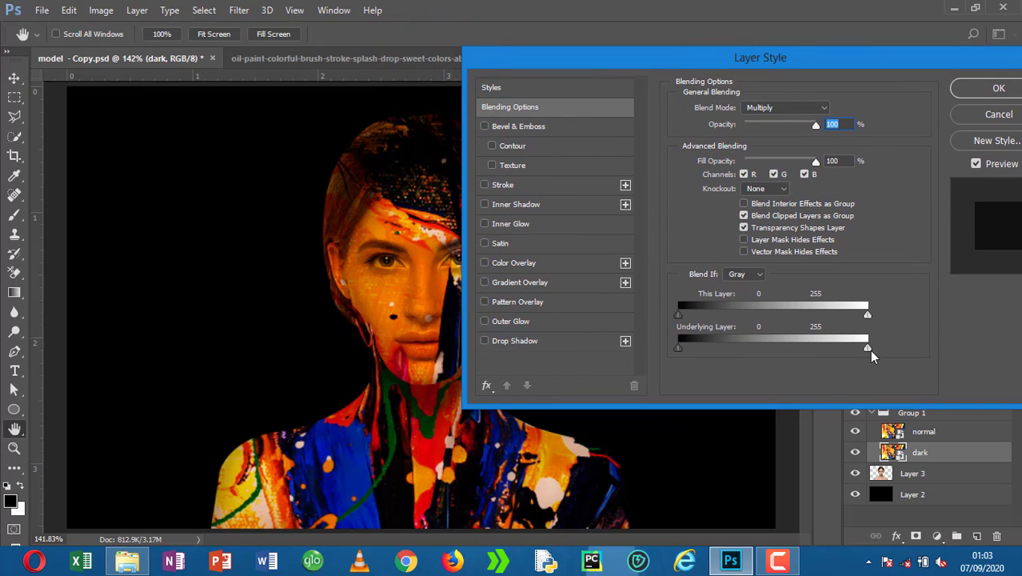
{"action": "left_click_drag", "start_coordinate": [866, 349], "coordinate": [732, 347]}
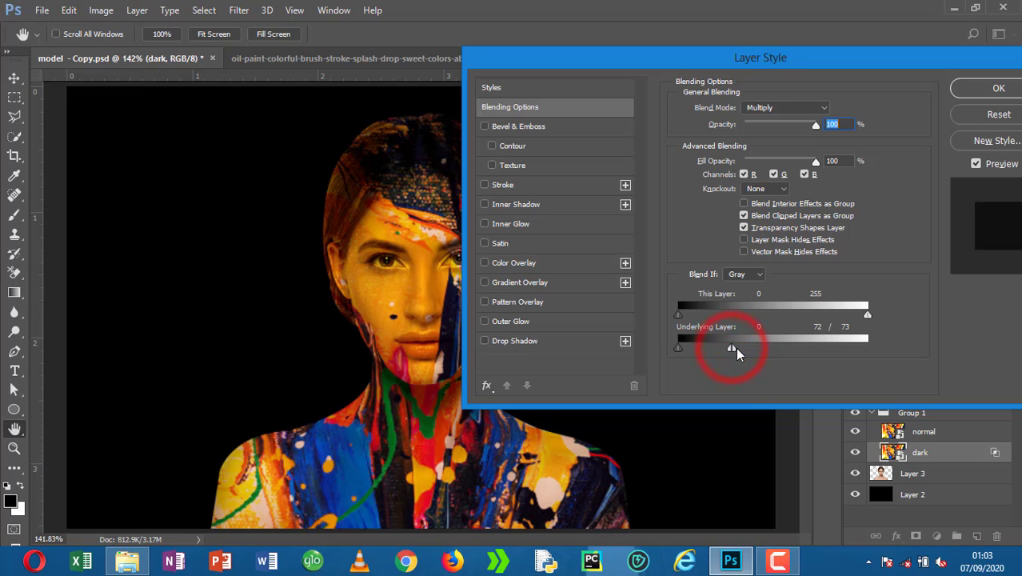
{"action": "left_click_drag", "start_coordinate": [736, 347], "coordinate": [829, 351]}
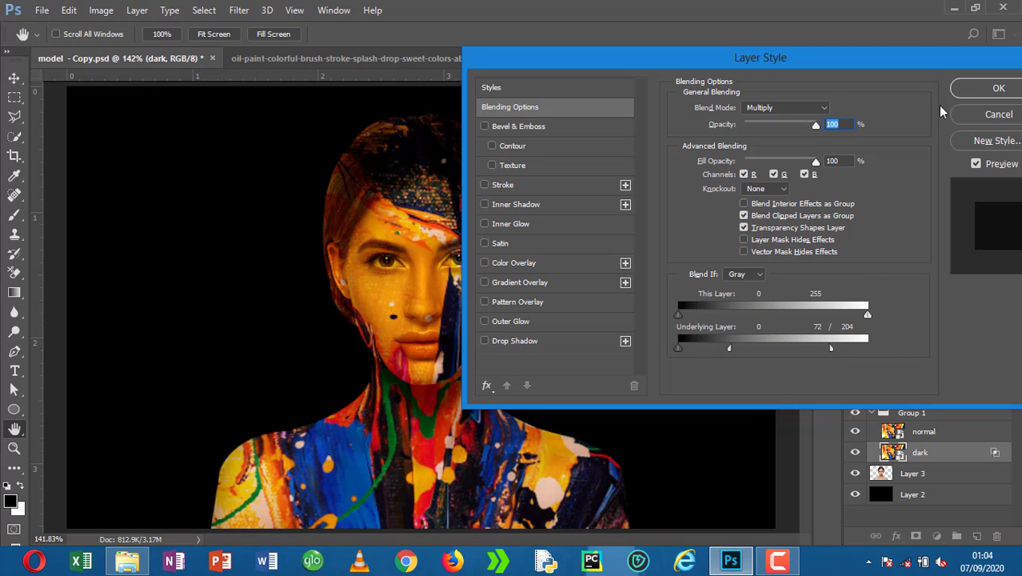
{"action": "left_click", "coordinate": [974, 88]}
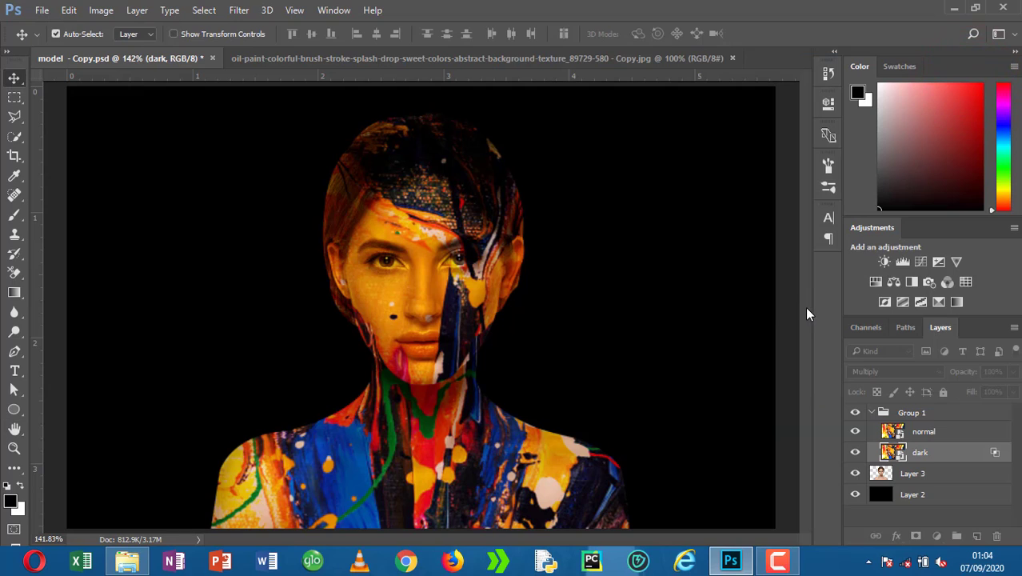
Step: Add a layer mask to the dark layer and paint black over the cheek, nose and lips with a size 45 brush at 2% flow
{"action": "left_click", "coordinate": [917, 537]}
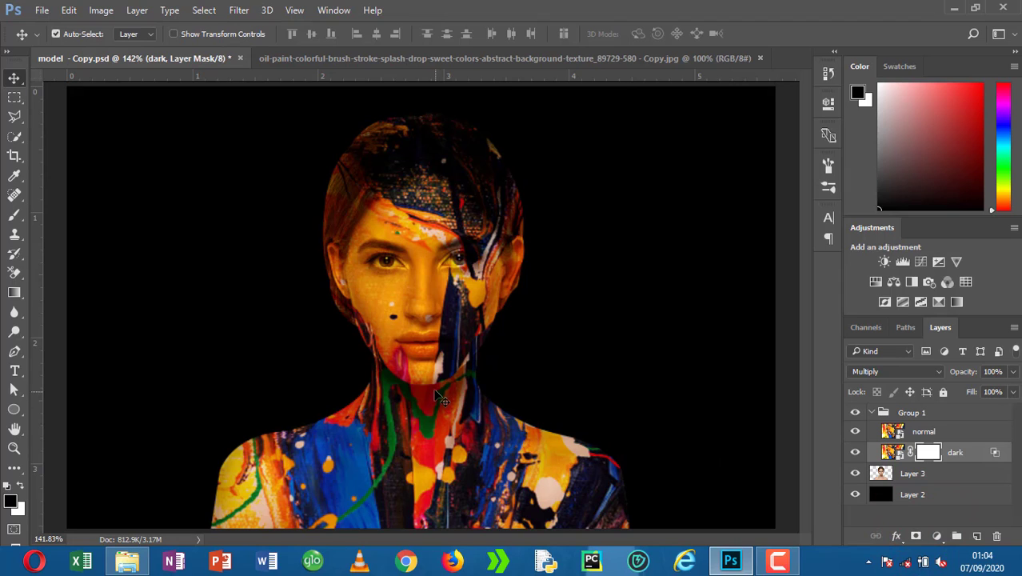
{"action": "key", "text": "b"}
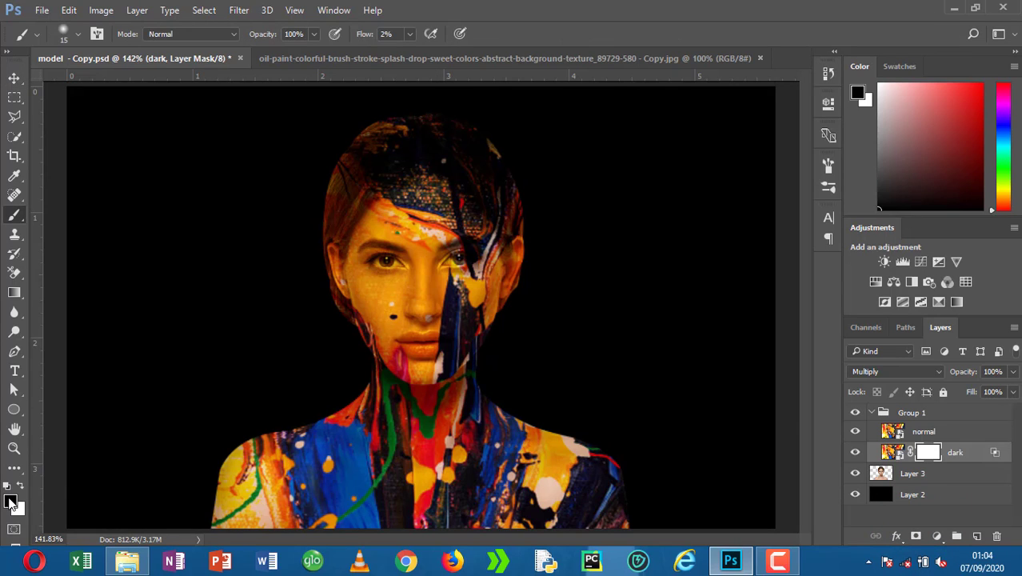
{"action": "scroll", "coordinate": [458, 348], "scroll_direction": "up", "scroll_amount": 5}
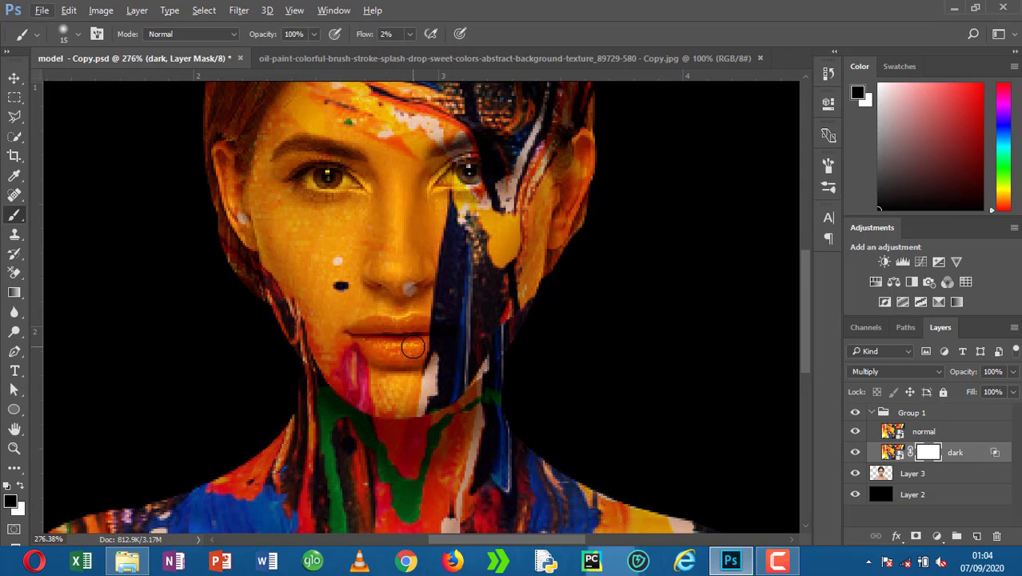
{"action": "key", "text": "bracketright"}
{"action": "key", "text": "bracketright"}
{"action": "key", "text": "bracketright"}
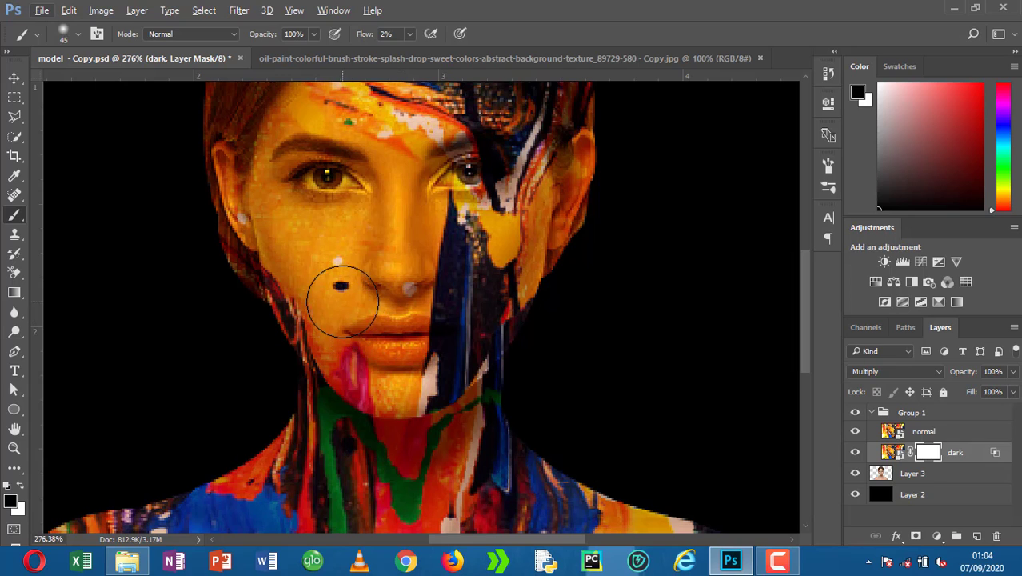
{"action": "left_click", "coordinate": [337, 292]}
{"action": "left_click_drag", "start_coordinate": [372, 362], "coordinate": [405, 378]}
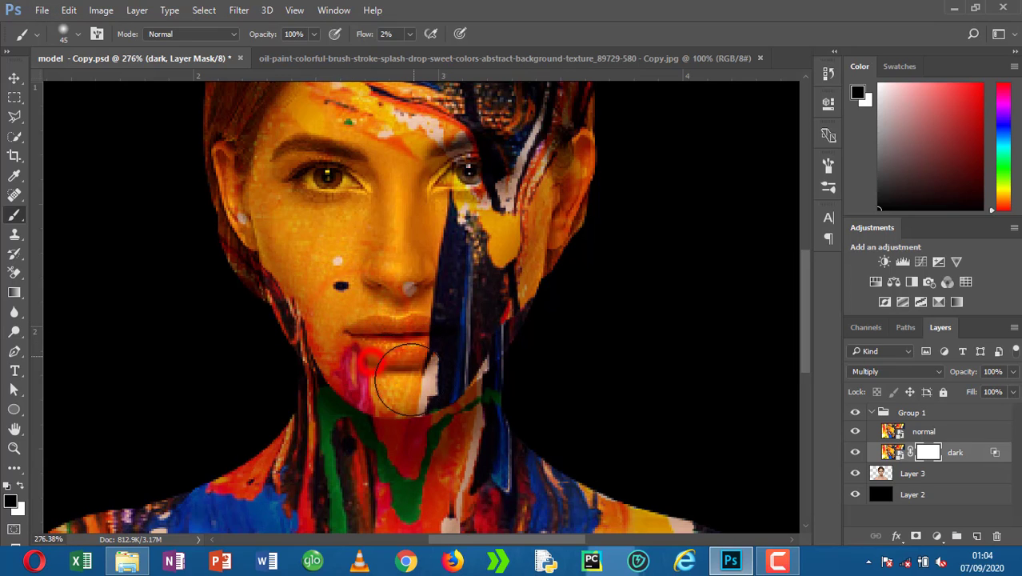
{"action": "left_click", "coordinate": [407, 351]}
{"action": "left_click", "coordinate": [427, 301]}
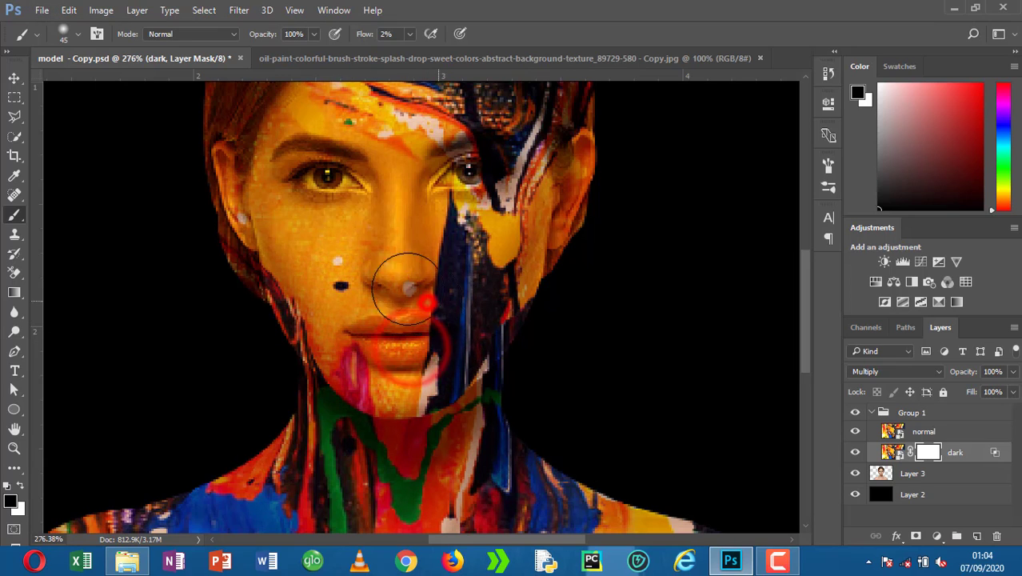
{"action": "mouse_move", "coordinate": [353, 285]}
{"action": "left_mouse_down"}
{"action": "mouse_move", "coordinate": [342, 331]}
{"action": "mouse_move", "coordinate": [418, 359]}
{"action": "left_mouse_up"}
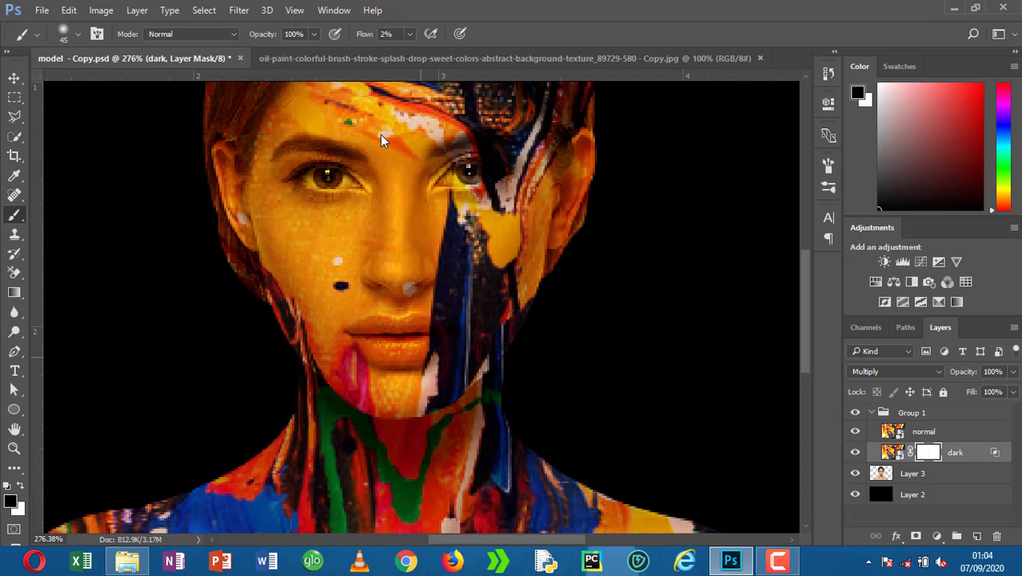
Step: Raise the brush flow to 100%, mask the dark layer over the lips, and compare with the layer hidden and shown
{"action": "left_click_drag", "start_coordinate": [365, 34], "coordinate": [448, 35]}
{"action": "mouse_move", "coordinate": [385, 345]}
{"action": "left_mouse_down"}
{"action": "mouse_move", "coordinate": [430, 344]}
{"action": "mouse_move", "coordinate": [380, 355]}
{"action": "mouse_move", "coordinate": [416, 335]}
{"action": "mouse_move", "coordinate": [400, 376]}
{"action": "mouse_move", "coordinate": [449, 358]}
{"action": "mouse_move", "coordinate": [377, 325]}
{"action": "mouse_move", "coordinate": [353, 352]}
{"action": "mouse_move", "coordinate": [365, 344]}
{"action": "mouse_move", "coordinate": [346, 344]}
{"action": "mouse_move", "coordinate": [404, 374]}
{"action": "mouse_move", "coordinate": [376, 370]}
{"action": "mouse_move", "coordinate": [353, 324]}
{"action": "mouse_move", "coordinate": [365, 365]}
{"action": "mouse_move", "coordinate": [401, 362]}
{"action": "mouse_move", "coordinate": [369, 340]}
{"action": "mouse_move", "coordinate": [424, 361]}
{"action": "mouse_move", "coordinate": [392, 372]}
{"action": "mouse_move", "coordinate": [449, 367]}
{"action": "left_mouse_up"}
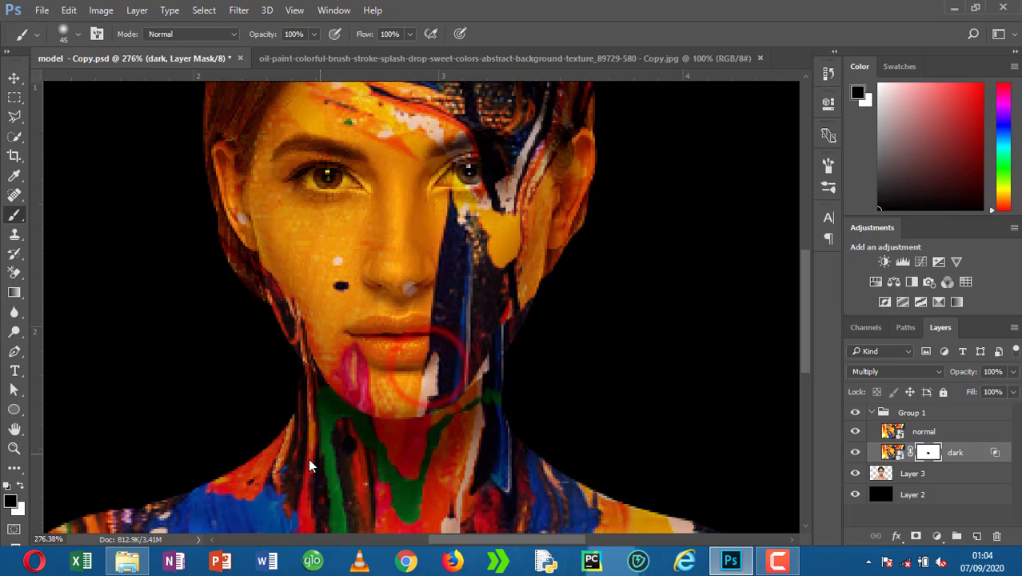
{"action": "left_click", "coordinate": [856, 452]}
{"action": "left_click", "coordinate": [855, 453]}
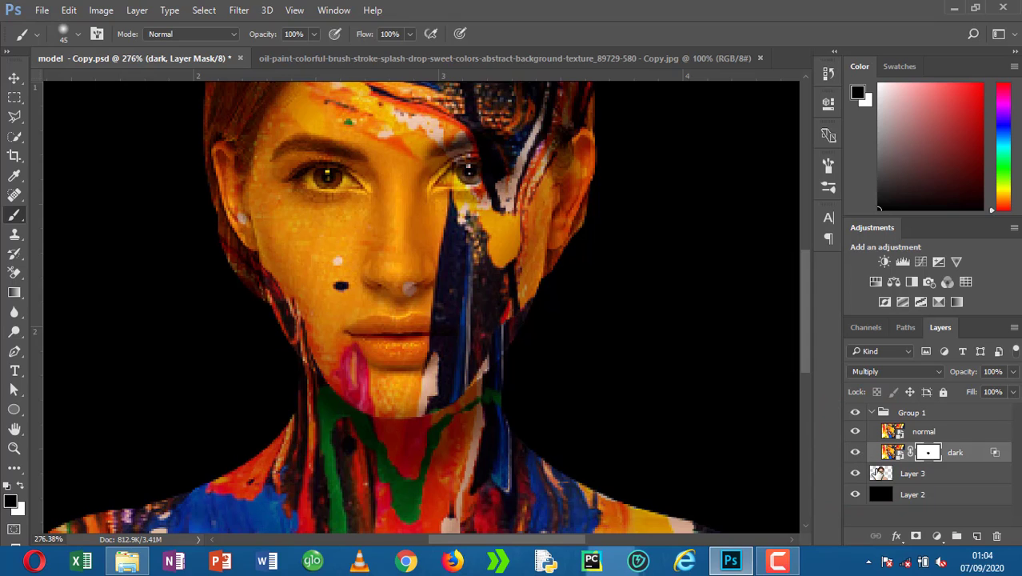
Step: Duplicate the normal layer and rename the copy as light
{"action": "left_click", "coordinate": [959, 435]}
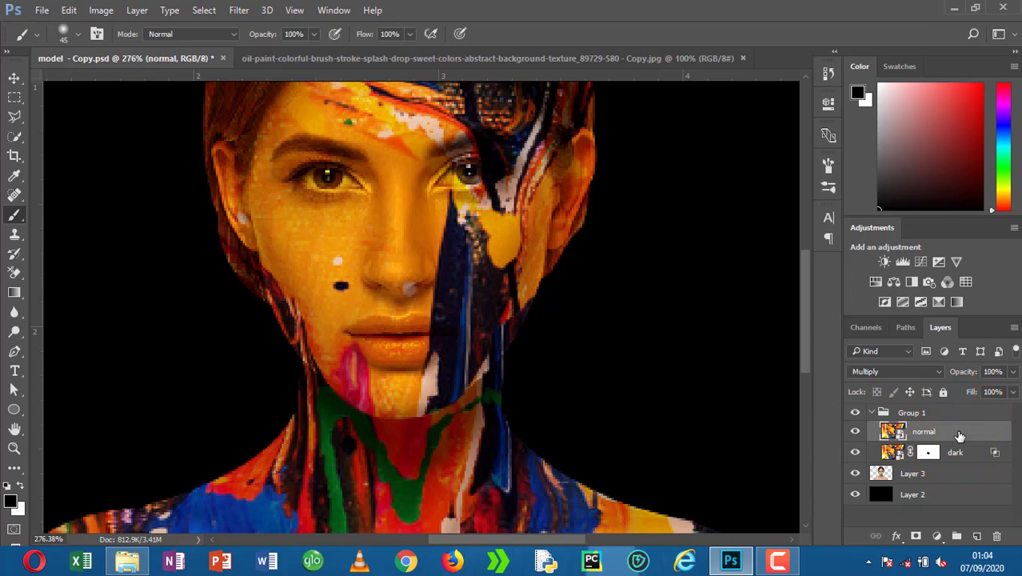
{"action": "key", "text": "ctrl+j"}
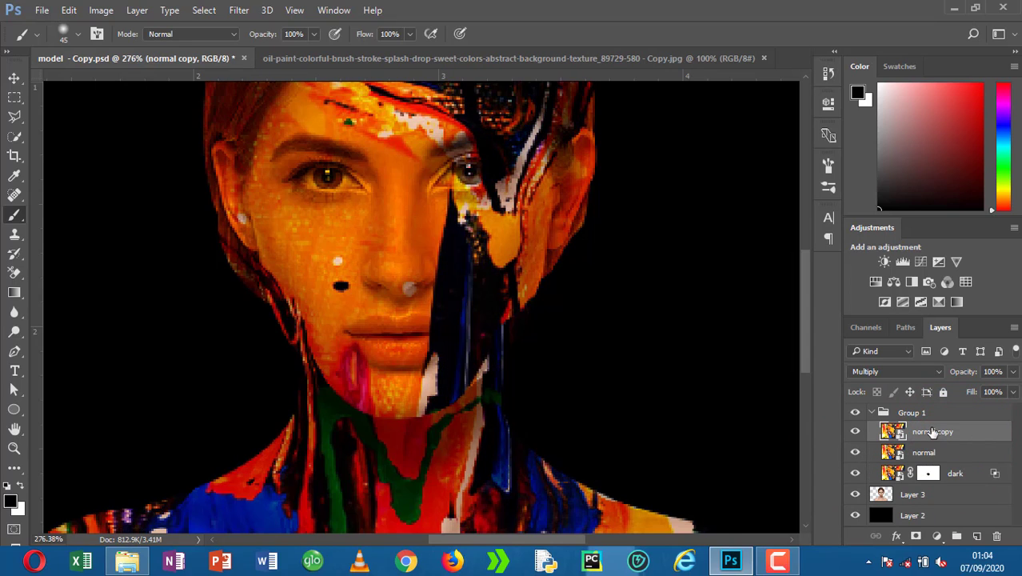
{"action": "double_click", "coordinate": [931, 432]}
{"action": "key", "text": "BackSpace"}
{"action": "type", "text": "light"}
{"action": "key", "text": "Return"}
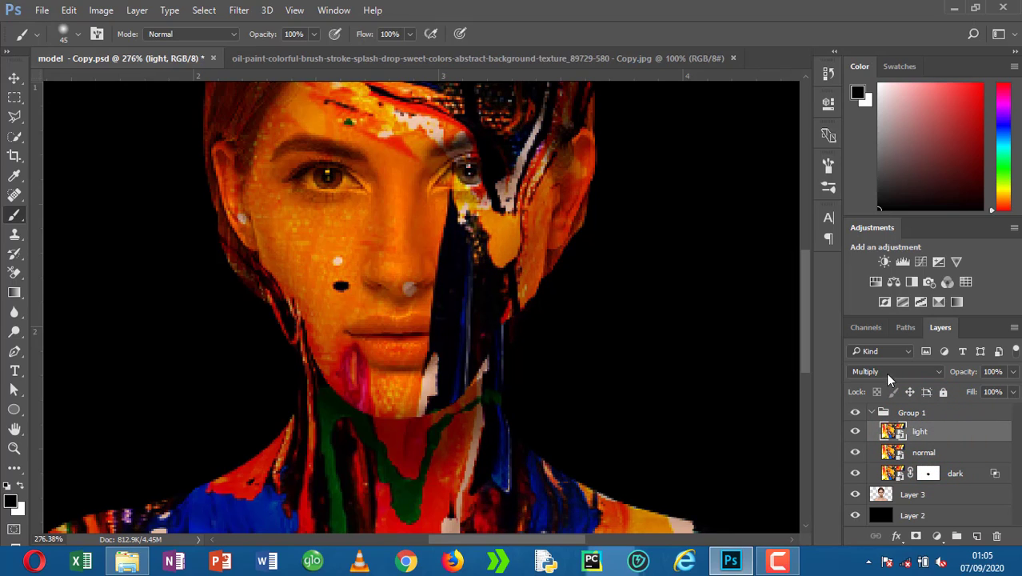
Step: Set the light layer's blend mode to Screen
{"action": "left_click", "coordinate": [885, 373]}
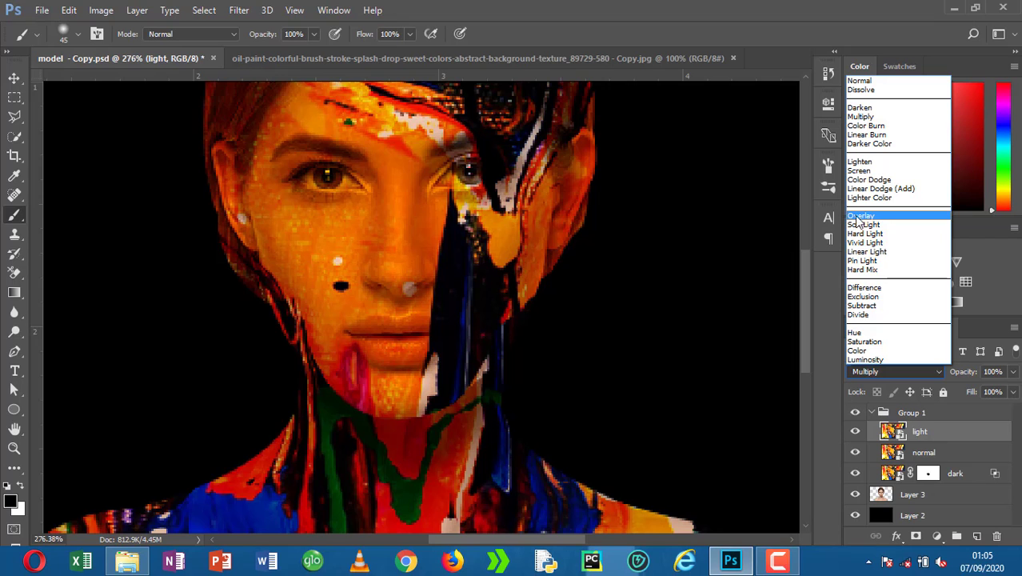
{"action": "left_click", "coordinate": [860, 171]}
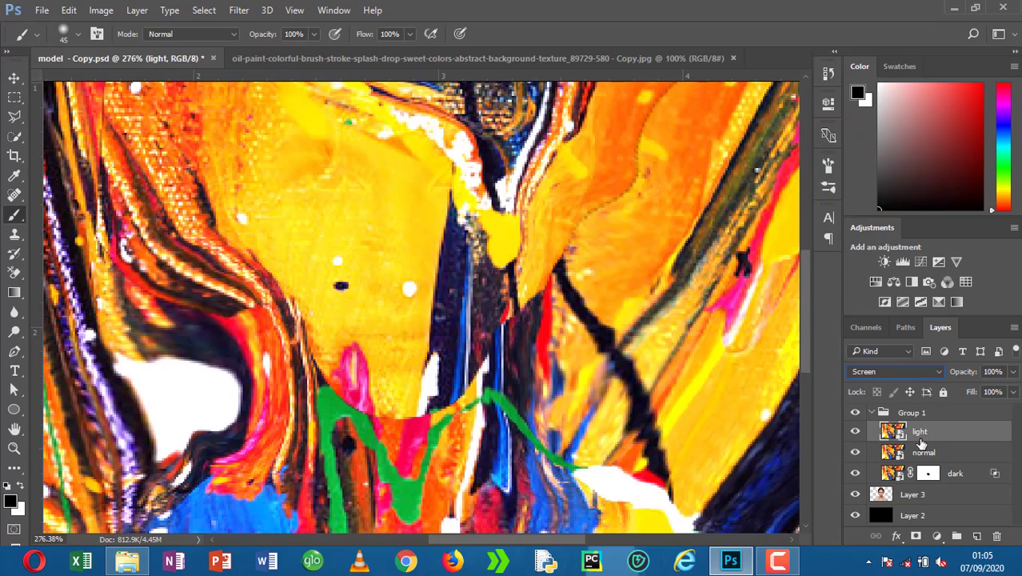
{"action": "key", "text": "ctrl+0"}
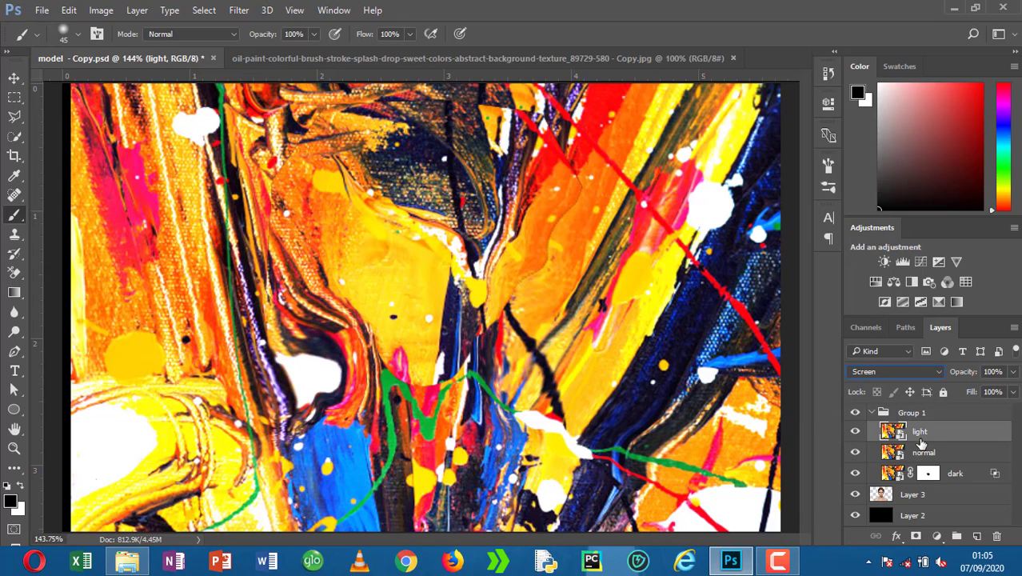
Step: In the light layer's blending options, set the Blend If Underlying Layer shadow range to split values 93 / 177
{"action": "left_click", "coordinate": [1003, 434]}
{"action": "double_click", "coordinate": [1002, 433]}
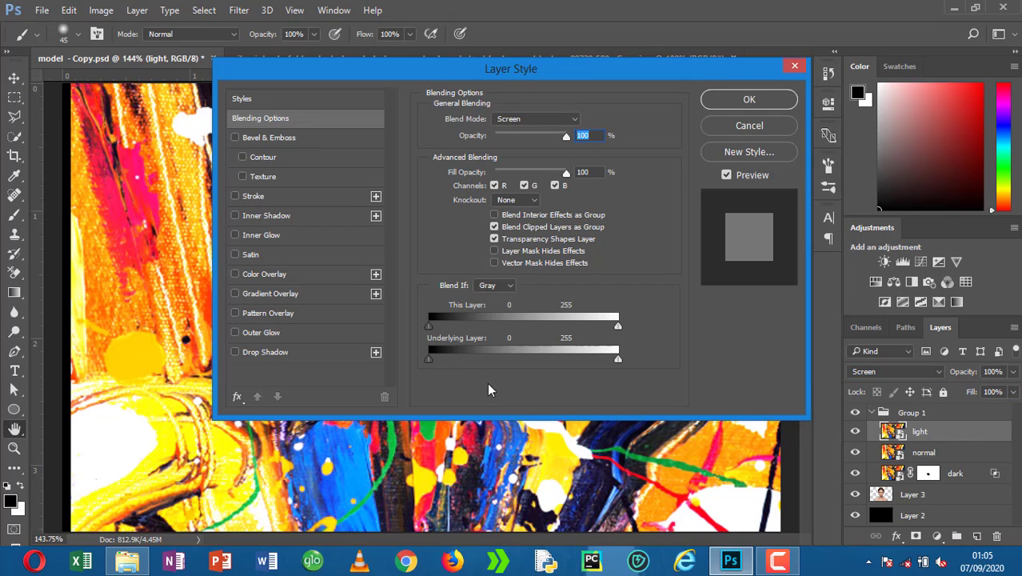
{"action": "left_click_drag", "start_coordinate": [428, 360], "coordinate": [515, 369]}
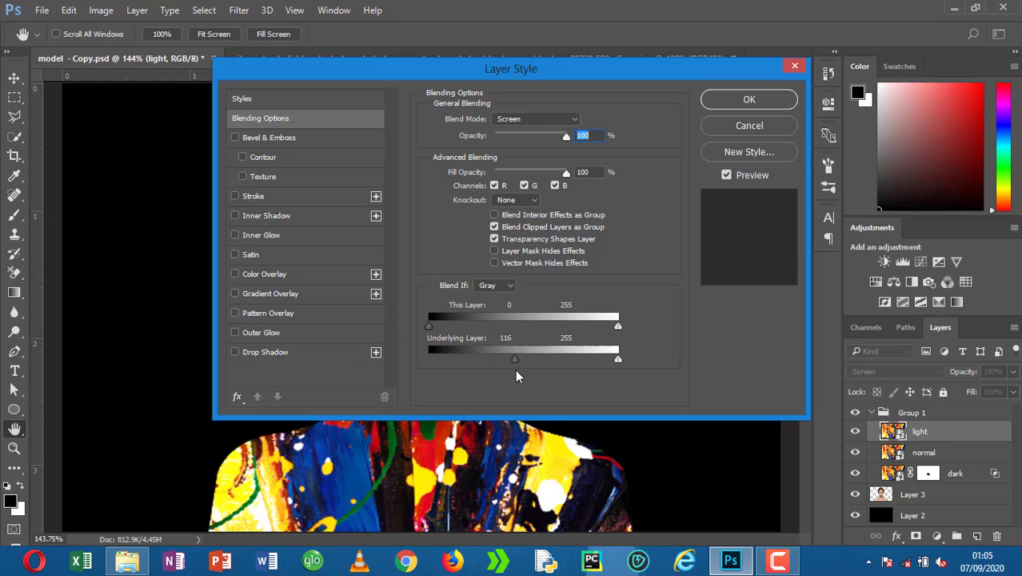
{"action": "left_click_drag", "start_coordinate": [496, 68], "coordinate": [838, 52]}
{"action": "left_click_drag", "start_coordinate": [848, 345], "coordinate": [832, 343]}
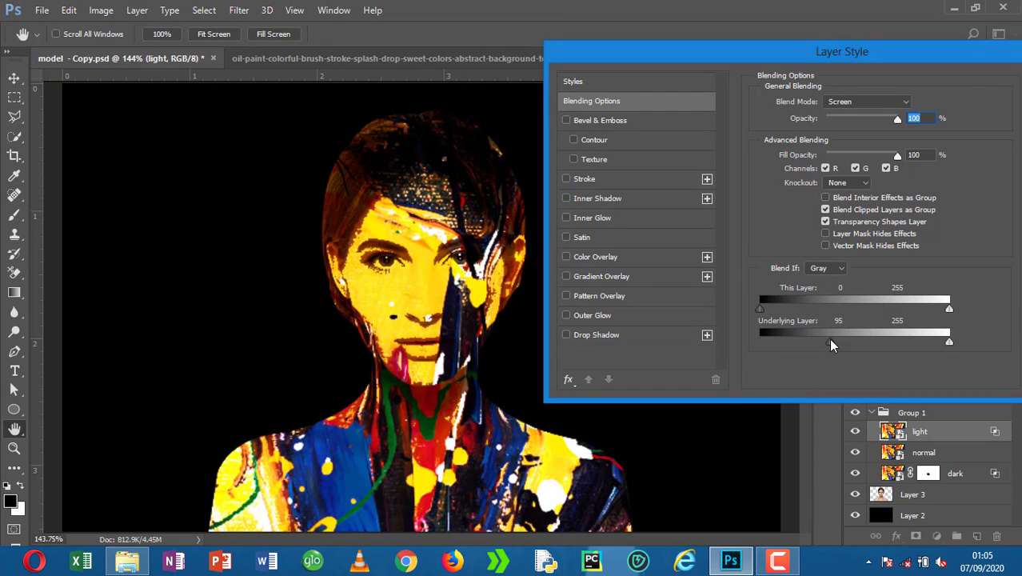
{"action": "left_click", "coordinate": [829, 343], "text": "alt"}
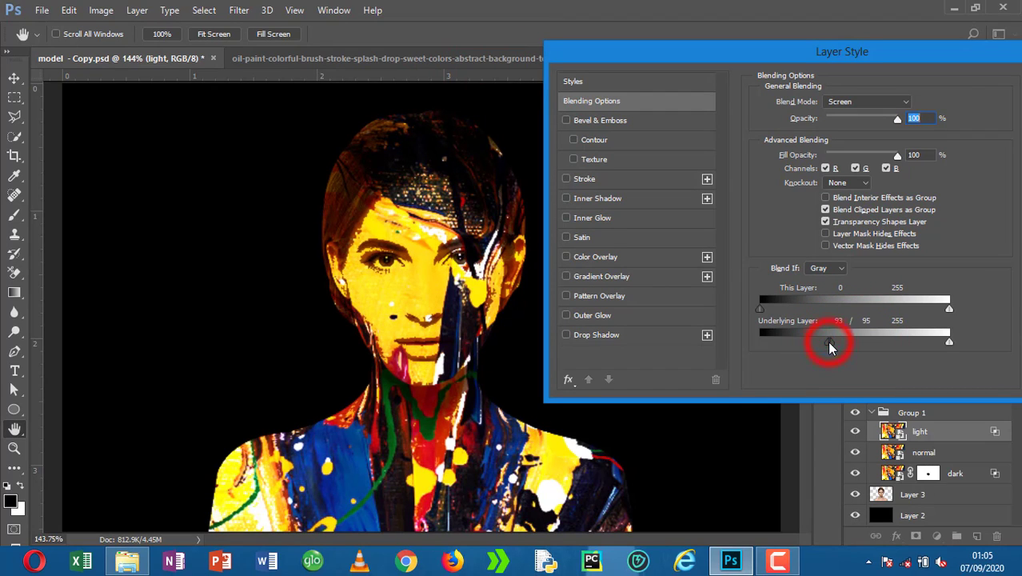
{"action": "left_click_drag", "start_coordinate": [831, 343], "coordinate": [890, 351]}
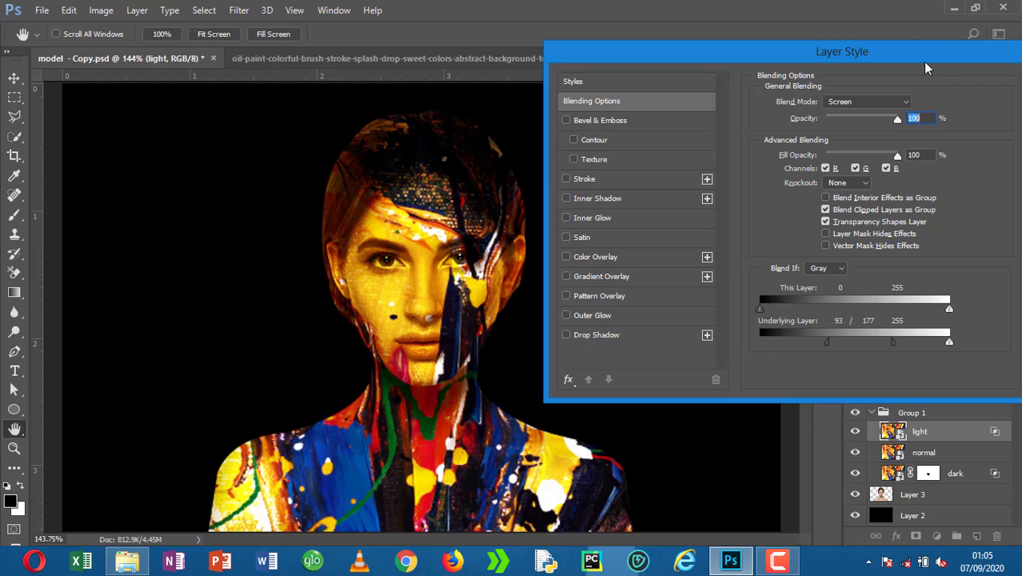
{"action": "left_click_drag", "start_coordinate": [905, 60], "coordinate": [841, 72]}
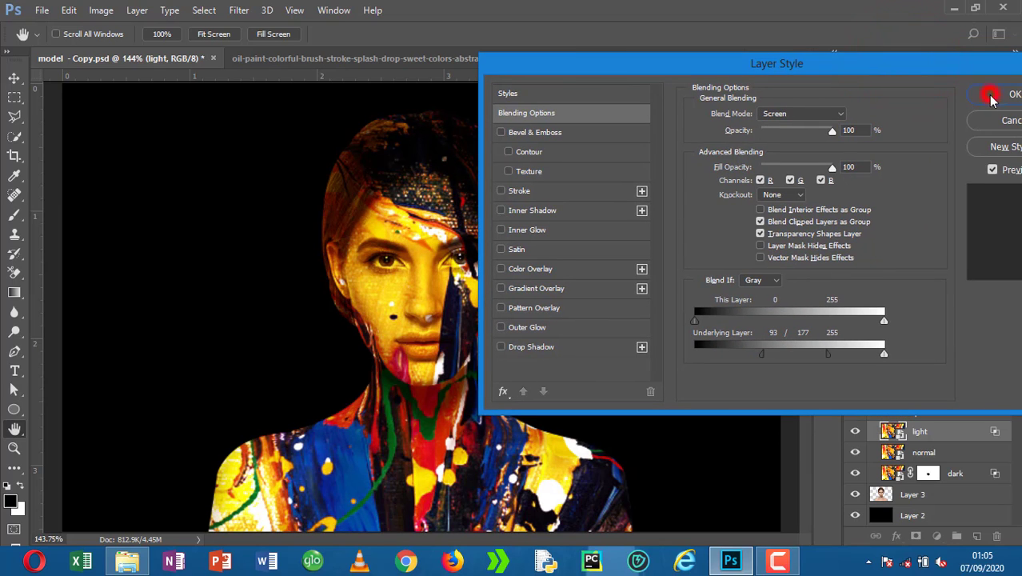
{"action": "key", "text": "Return"}
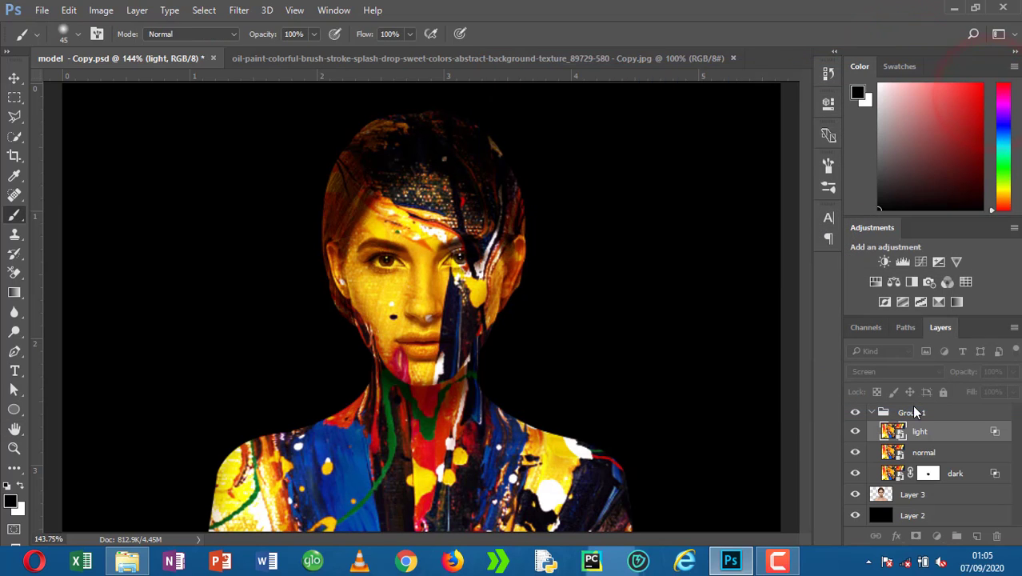
Step: Add a layer mask to the light layer and enlarge the brush to size 90
{"action": "left_click", "coordinate": [916, 536]}
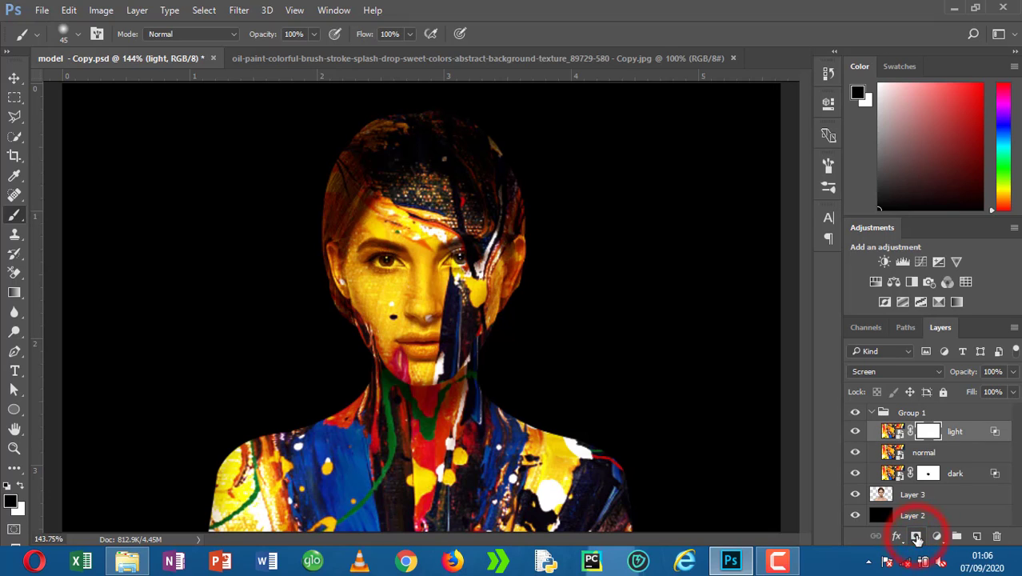
{"action": "key", "text": "bracketright"}
{"action": "key", "text": "bracketright"}
{"action": "key", "text": "bracketright"}
{"action": "key", "text": "bracketright"}
{"action": "key", "text": "bracketright"}
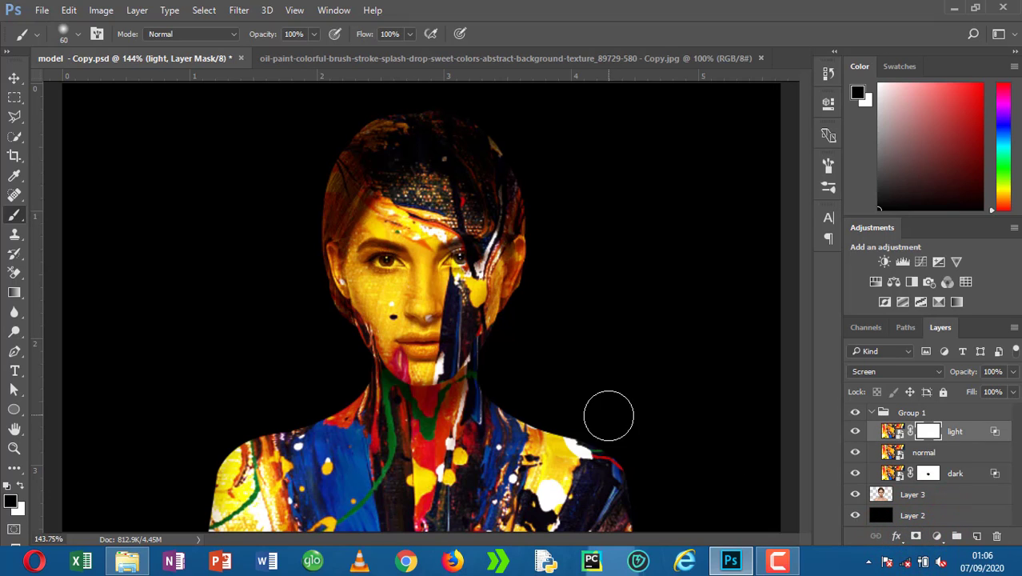
Step: Try masking the light layer over the hair, forehead and shoulder with black at 100% flow
{"action": "mouse_move", "coordinate": [489, 196]}
{"action": "left_mouse_down"}
{"action": "mouse_move", "coordinate": [433, 182]}
{"action": "mouse_move", "coordinate": [424, 226]}
{"action": "mouse_move", "coordinate": [425, 208]}
{"action": "mouse_move", "coordinate": [412, 200]}
{"action": "mouse_move", "coordinate": [432, 192]}
{"action": "mouse_move", "coordinate": [423, 216]}
{"action": "left_mouse_up"}
{"action": "left_click", "coordinate": [448, 210]}
{"action": "left_click_drag", "start_coordinate": [587, 476], "coordinate": [600, 505]}
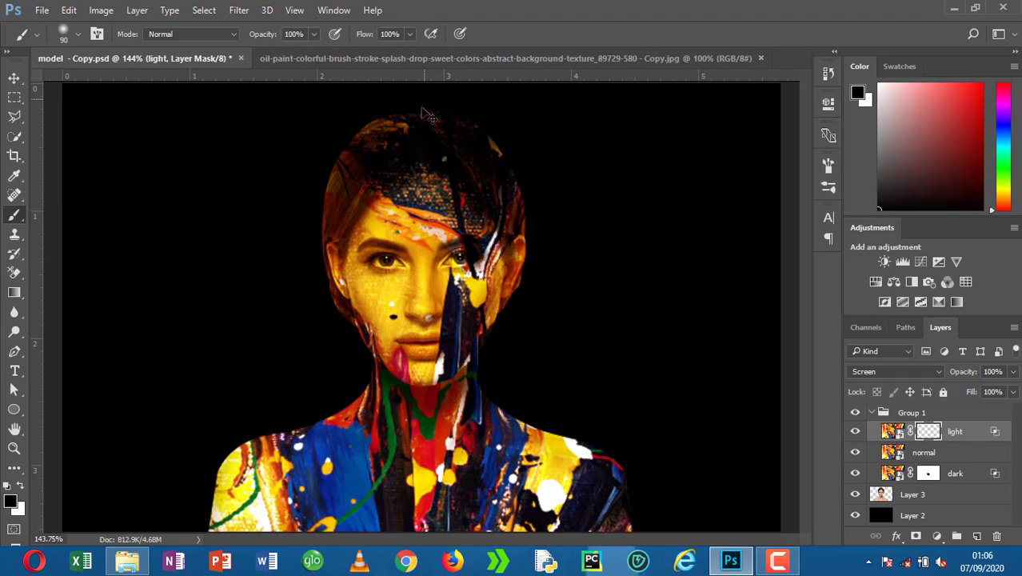
{"action": "left_click_drag", "start_coordinate": [428, 114], "coordinate": [445, 180]}
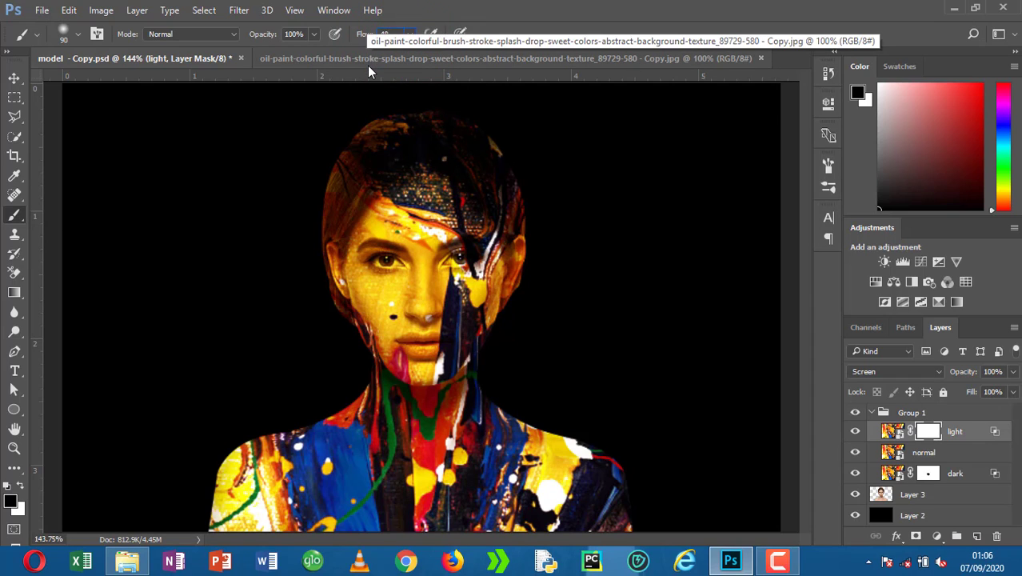
Step: Paint black on the light layer's mask over the forehead at 40% flow, reducing the brush to size 50 for both shoulders
{"action": "left_click", "coordinate": [424, 207]}
{"action": "left_click", "coordinate": [425, 215]}
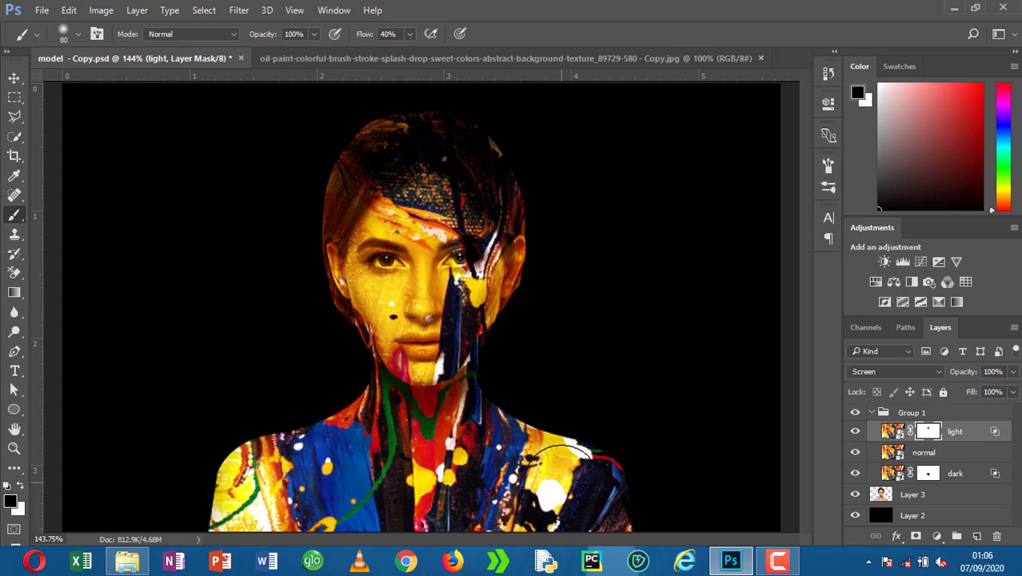
{"action": "key", "text": "bracketleft"}
{"action": "key", "text": "bracketleft"}
{"action": "key", "text": "bracketleft"}
{"action": "left_click", "coordinate": [570, 491]}
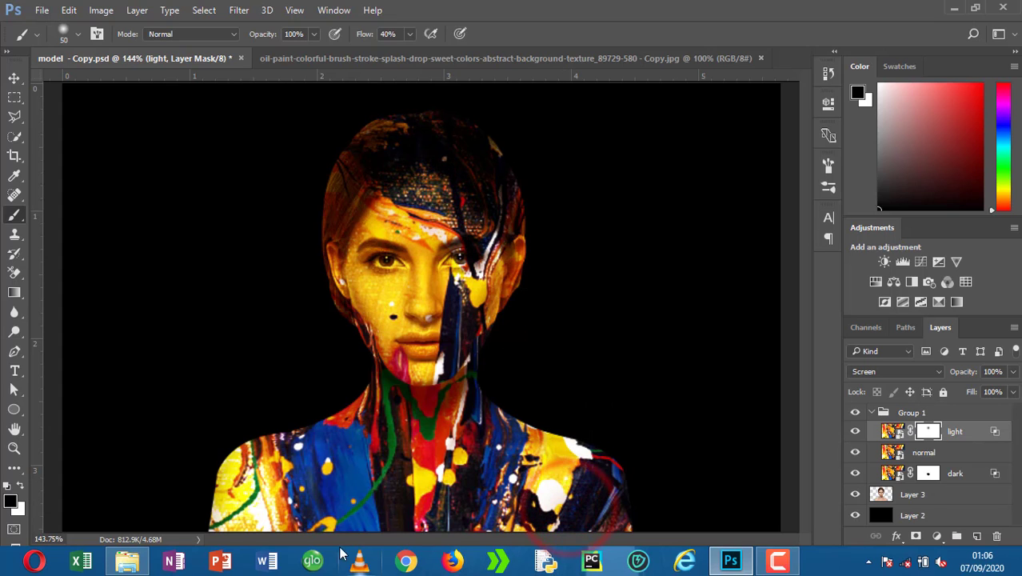
{"action": "left_click", "coordinate": [278, 502]}
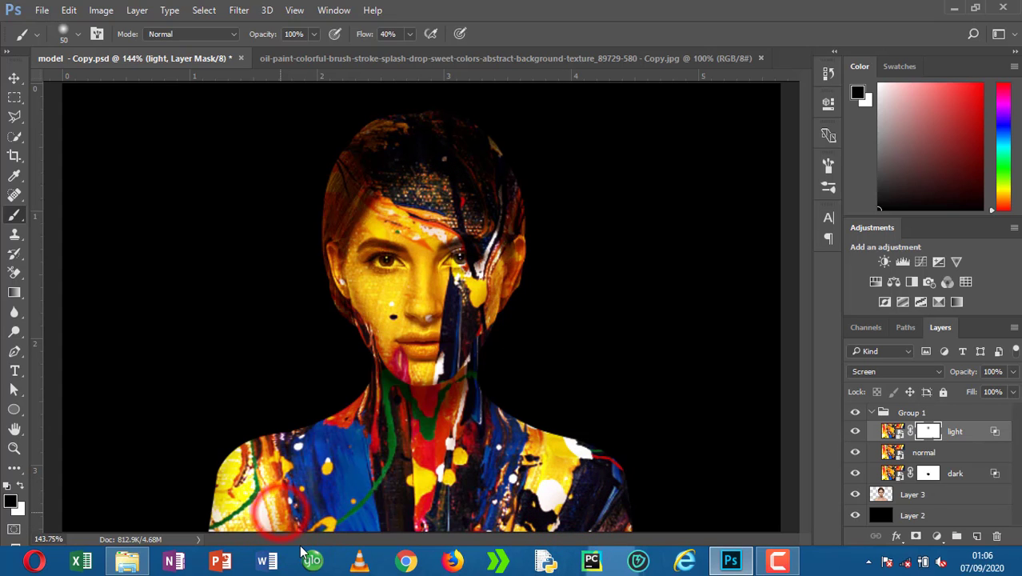
{"action": "left_click", "coordinate": [286, 524]}
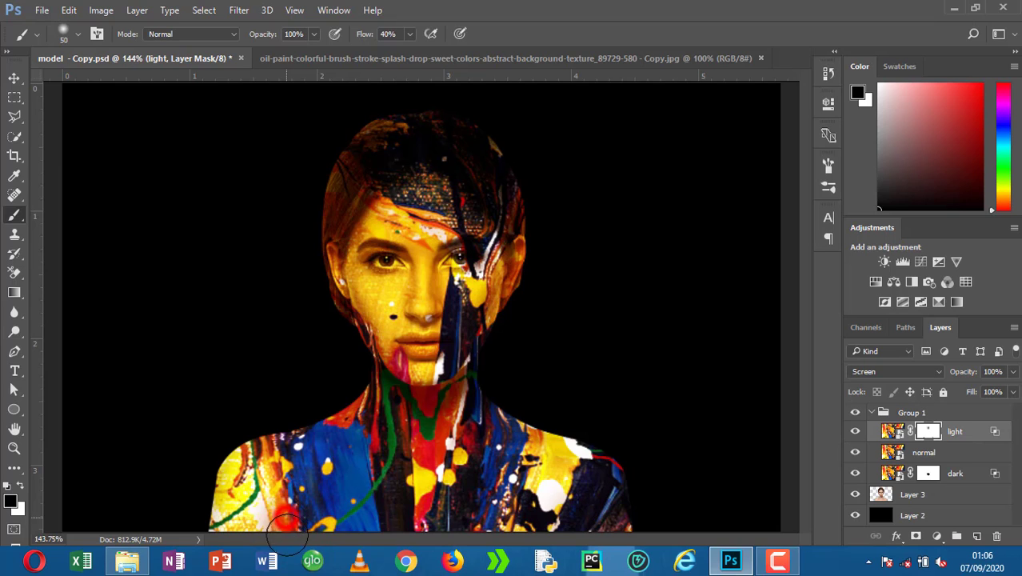
{"action": "left_click", "coordinate": [584, 516]}
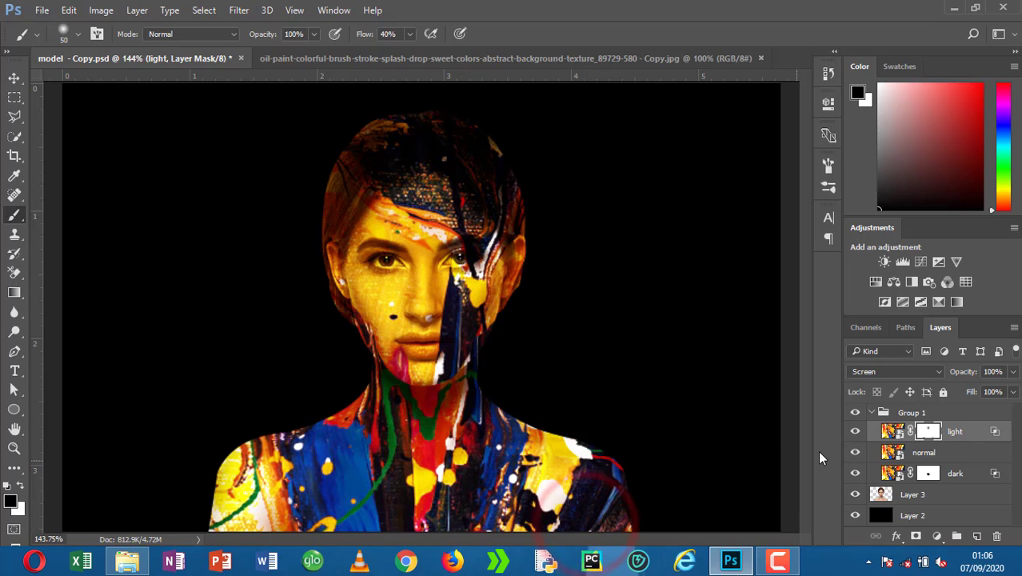
Step: Duplicate the normal layer and place the copy below the dark layer
{"action": "left_click", "coordinate": [14, 78]}
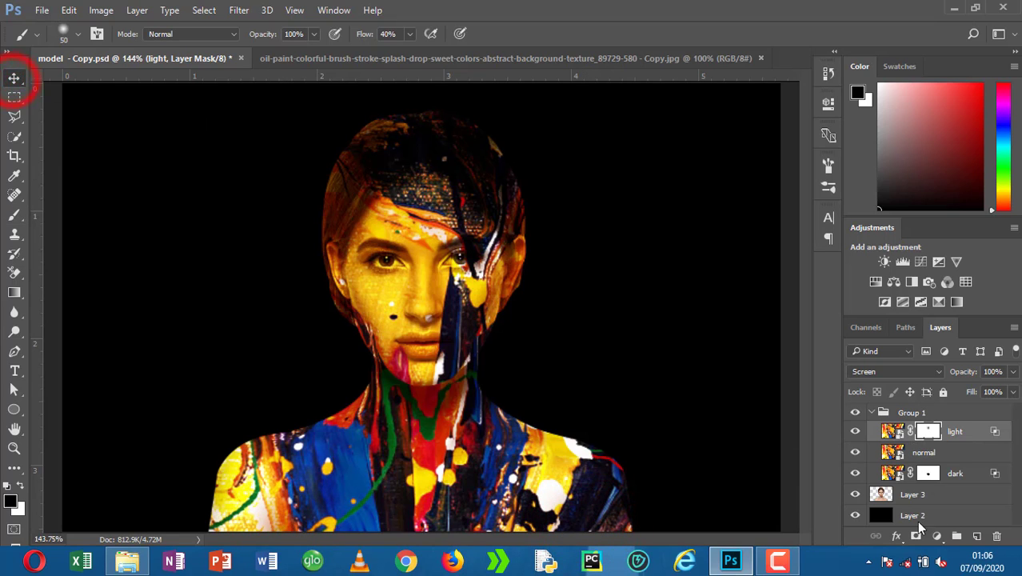
{"action": "left_click", "coordinate": [953, 452]}
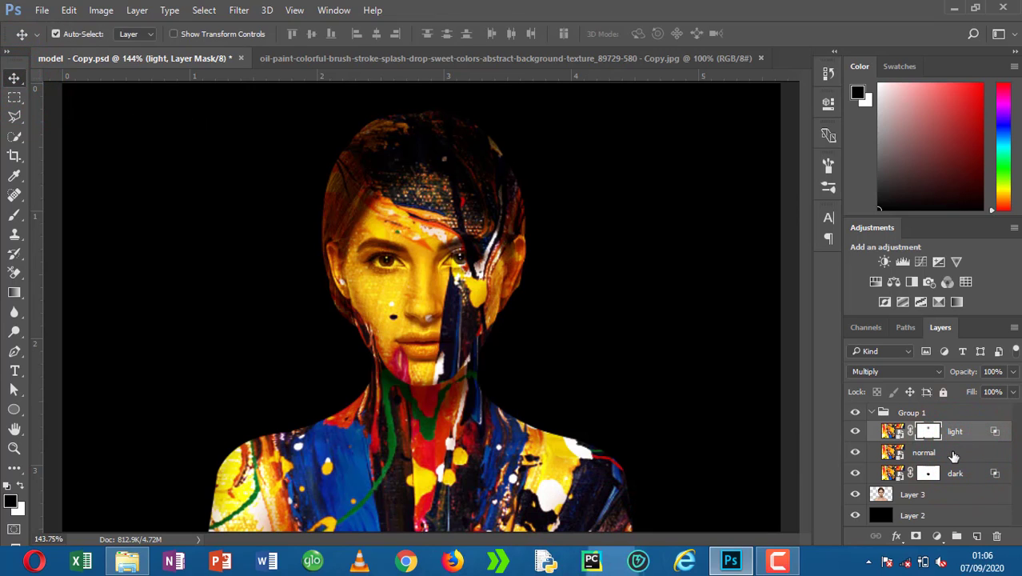
{"action": "left_click", "coordinate": [952, 453]}
{"action": "key", "text": "ctrl+j"}
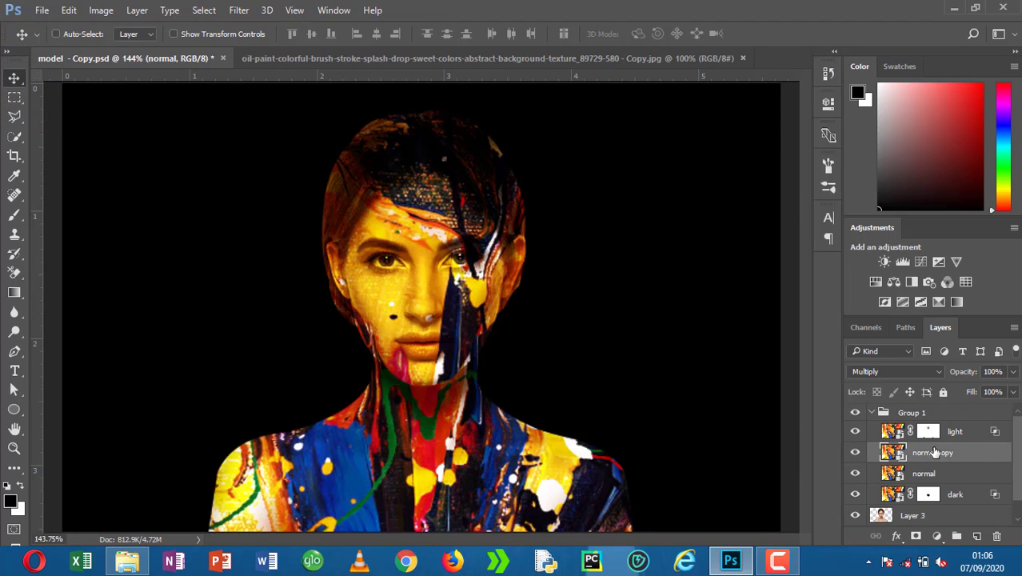
{"action": "left_click_drag", "start_coordinate": [911, 454], "coordinate": [921, 505]}
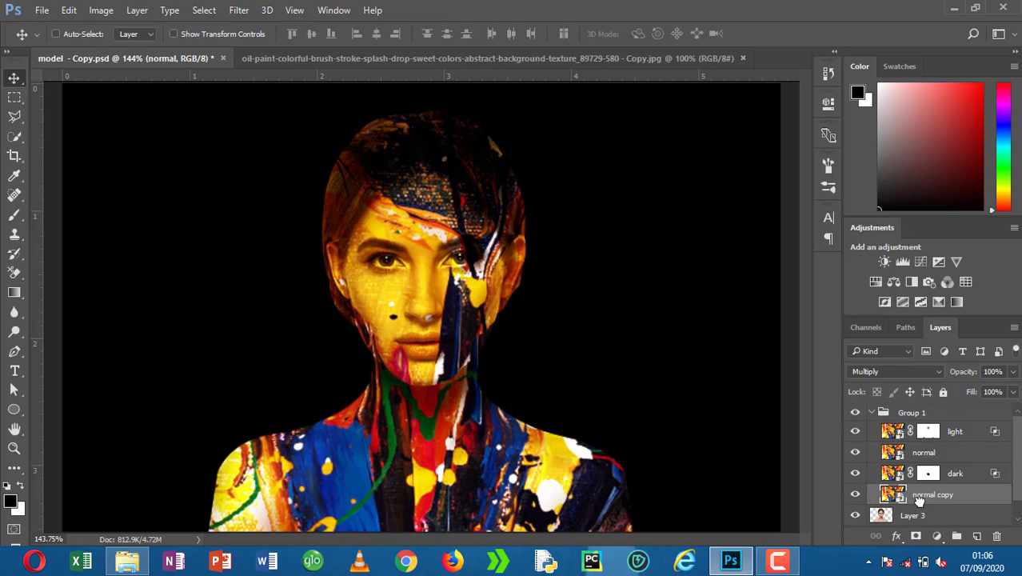
{"action": "key", "text": "ctrl"}
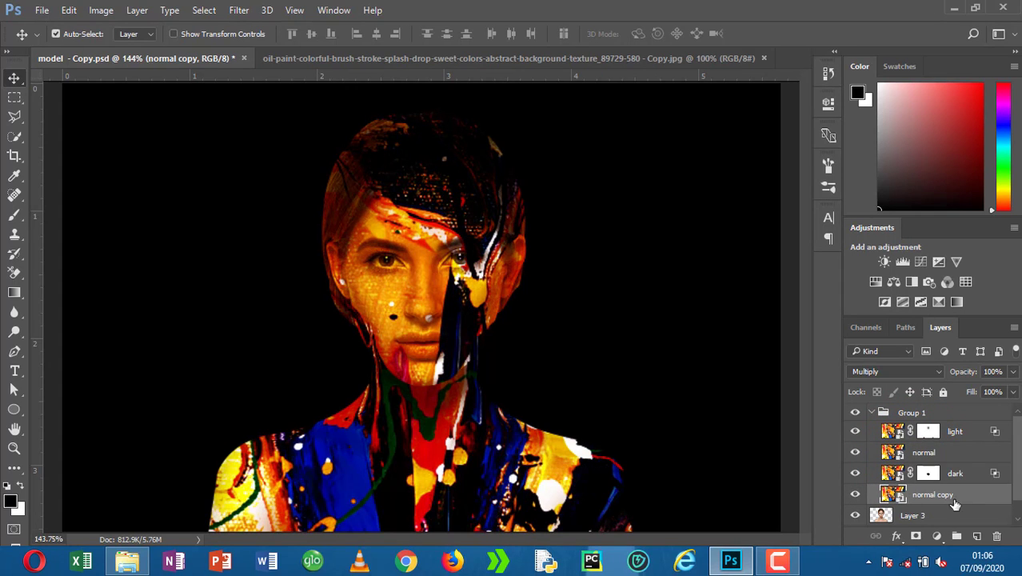
Step: Rename the copied layer as very dark
{"action": "double_click", "coordinate": [936, 495]}
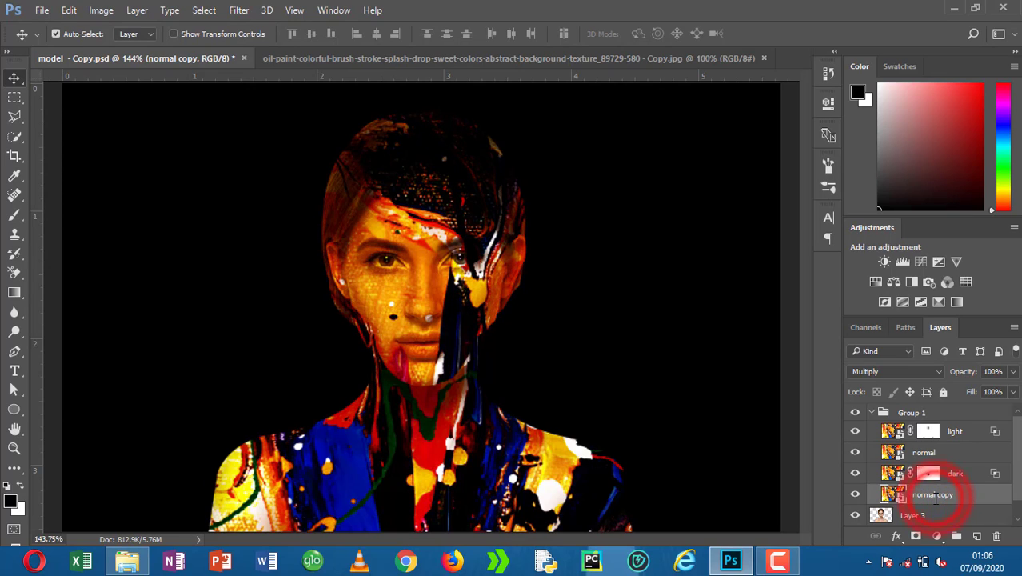
{"action": "type", "text": "very dark"}
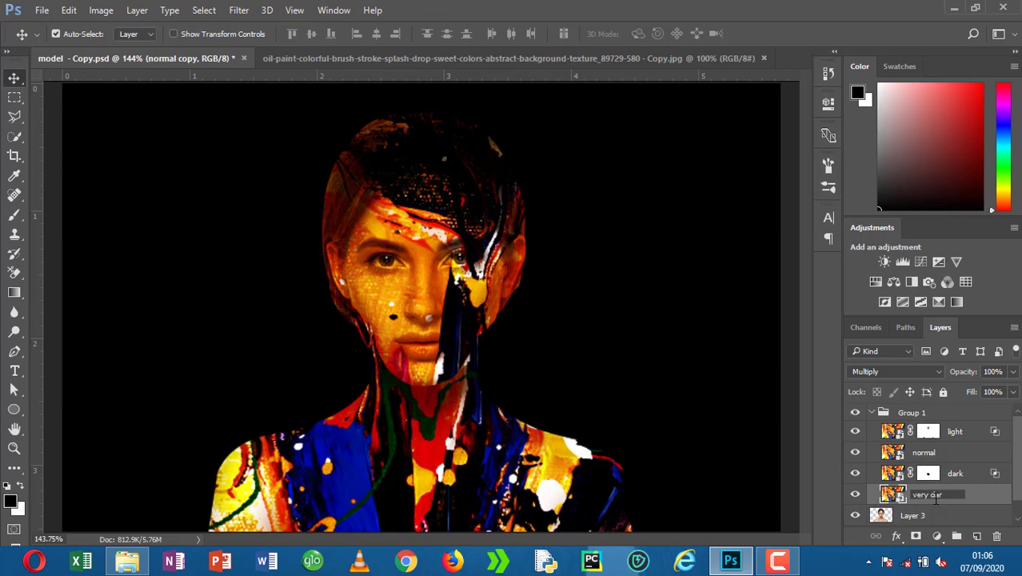
{"action": "left_click", "coordinate": [994, 496]}
Step: Limit the very dark layer to the darkest underlying tones by lowering the highlight end of Blend If Underlying Layer
{"action": "key", "text": "h"}
{"action": "double_click", "coordinate": [989, 497]}
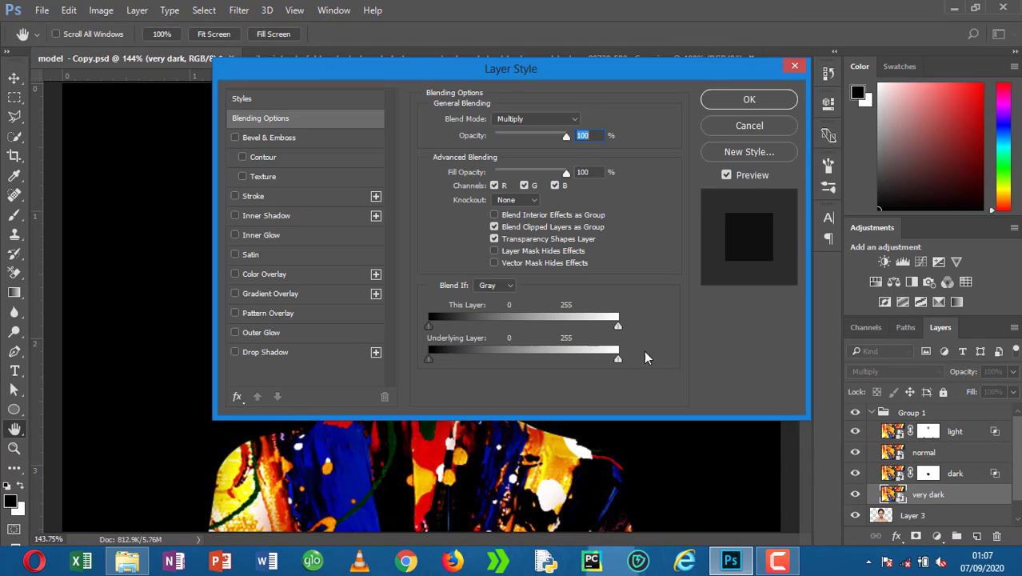
{"action": "left_click_drag", "start_coordinate": [587, 356], "coordinate": [484, 351]}
{"action": "left_click_drag", "start_coordinate": [469, 82], "coordinate": [756, 59]}
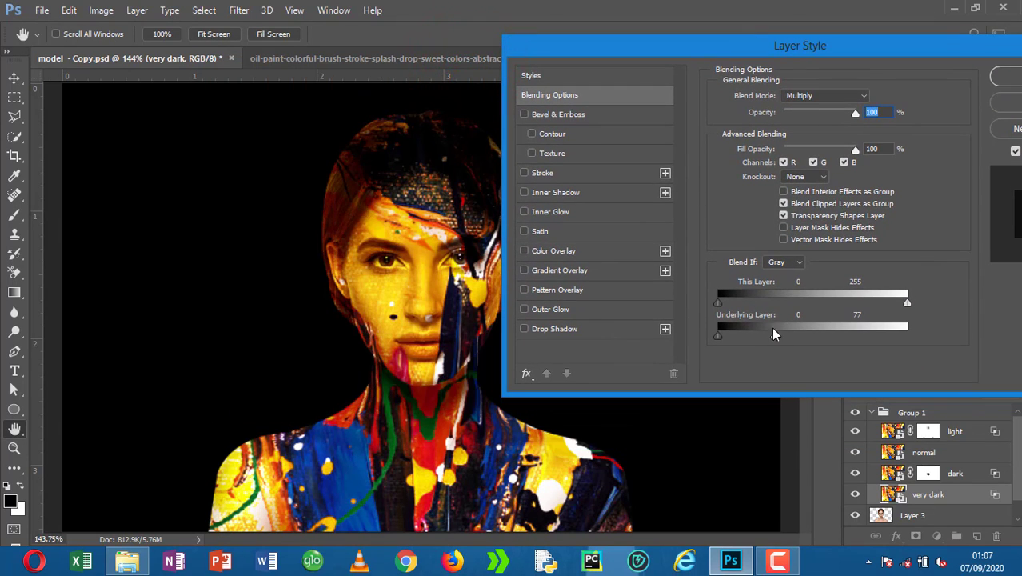
{"action": "left_click_drag", "start_coordinate": [773, 333], "coordinate": [735, 335]}
{"action": "left_click", "coordinate": [1003, 77]}
Step: Add a layer mask to the very dark layer and paint black along the jaw, ears and hair with a size 50 brush at 40% flow
{"action": "left_click", "coordinate": [925, 494]}
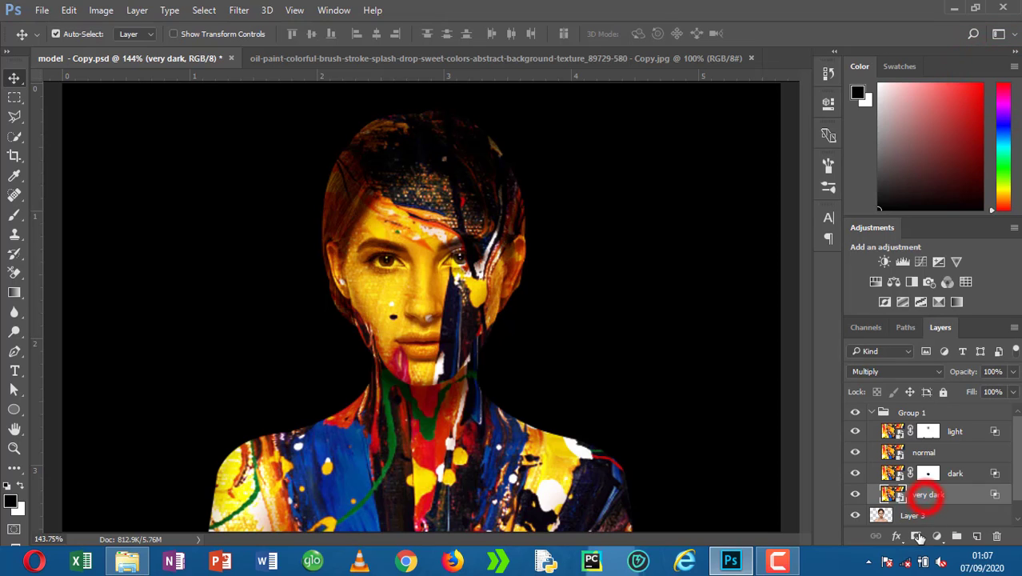
{"action": "left_click", "coordinate": [917, 538]}
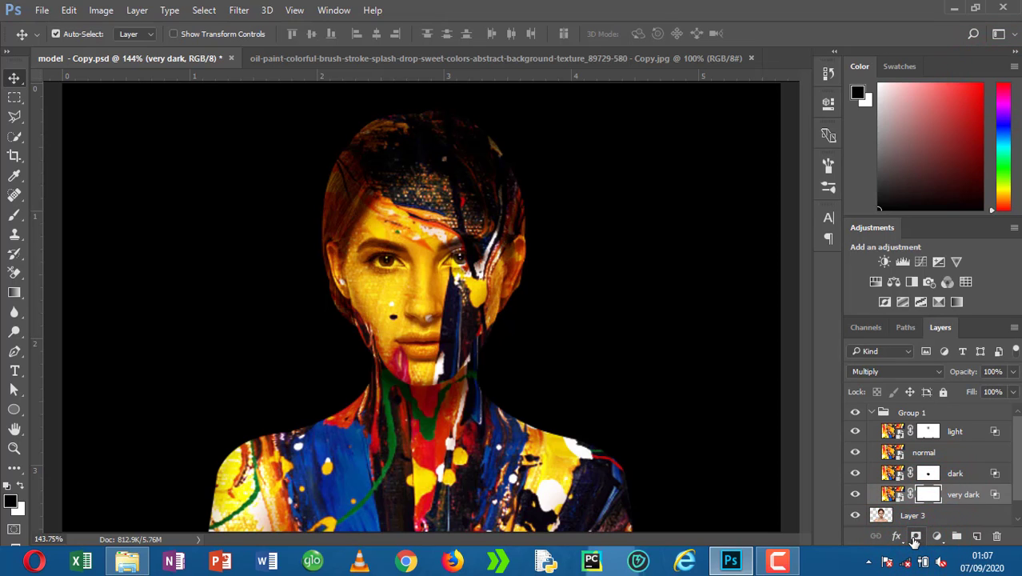
{"action": "key", "text": "b"}
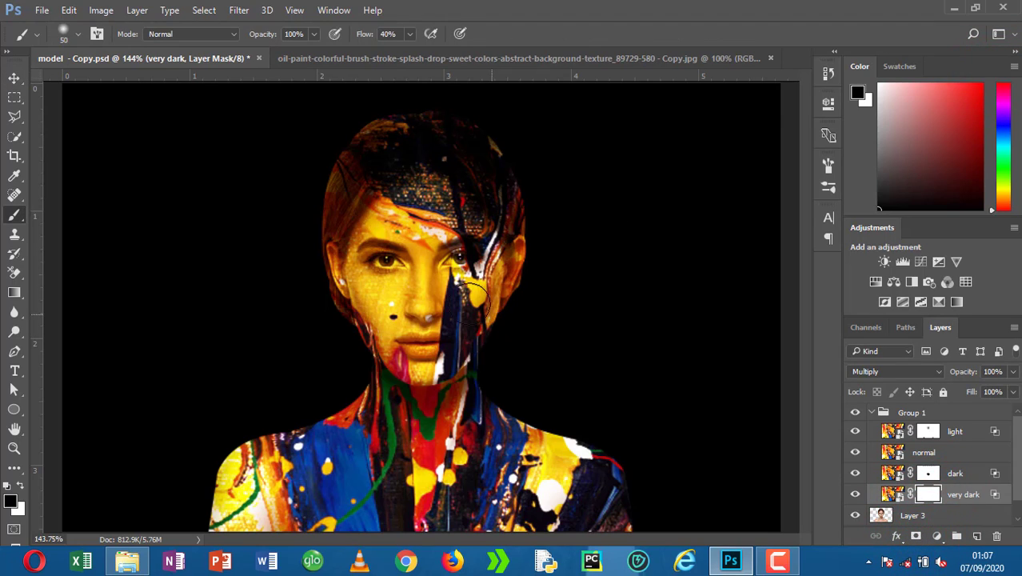
{"action": "left_click", "coordinate": [468, 358]}
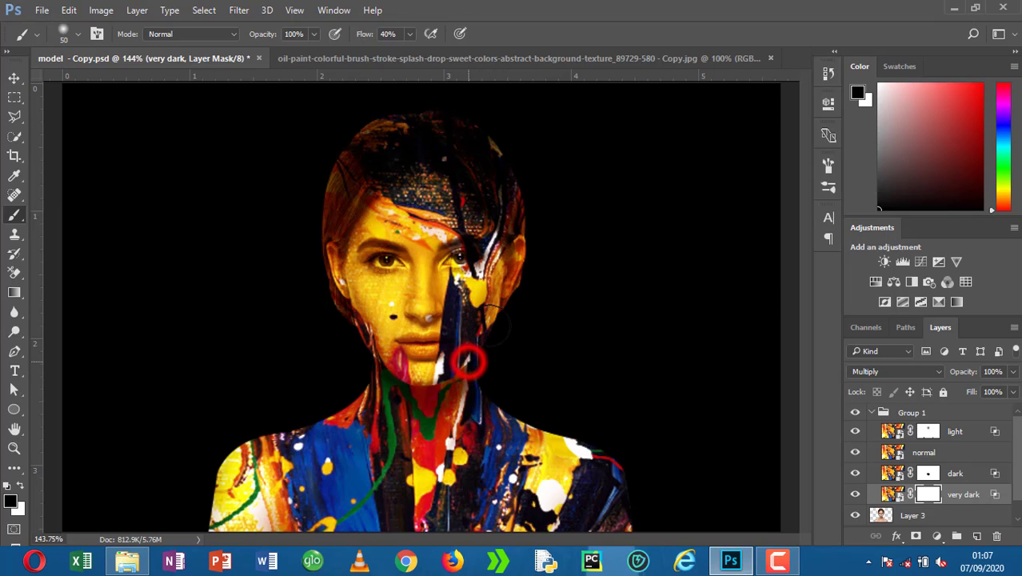
{"action": "left_click", "coordinate": [484, 331]}
{"action": "left_click", "coordinate": [504, 294]}
{"action": "left_click", "coordinate": [517, 276]}
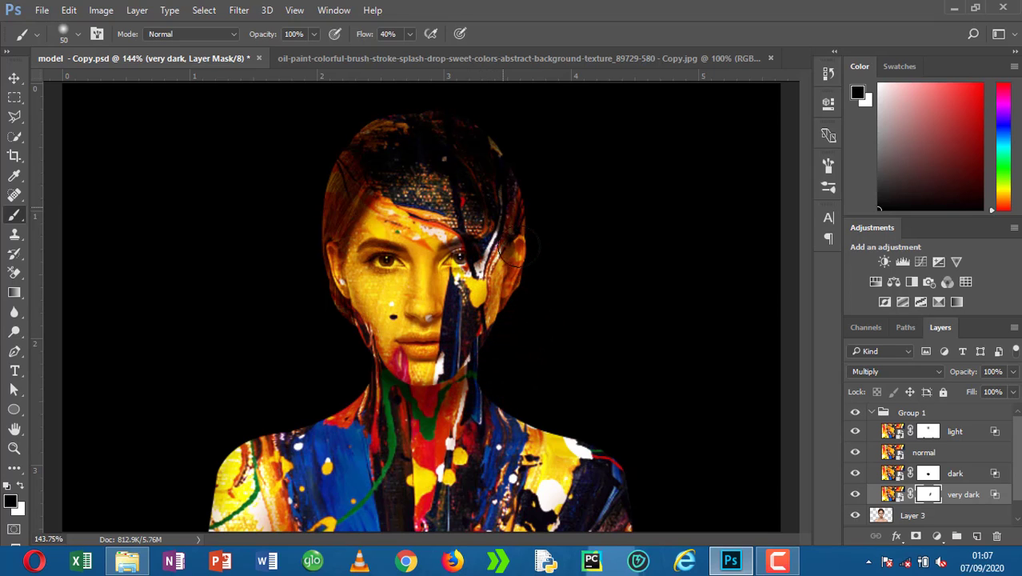
{"action": "left_click", "coordinate": [525, 243]}
{"action": "left_click", "coordinate": [426, 171]}
{"action": "left_click", "coordinate": [410, 164]}
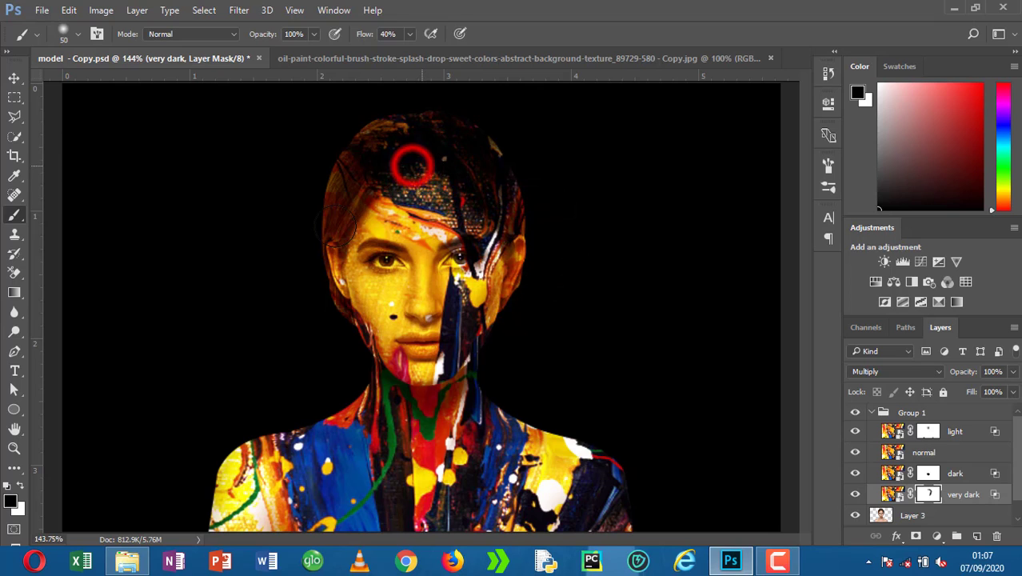
{"action": "left_click_drag", "start_coordinate": [374, 185], "coordinate": [460, 172]}
{"action": "left_click", "coordinate": [337, 217]}
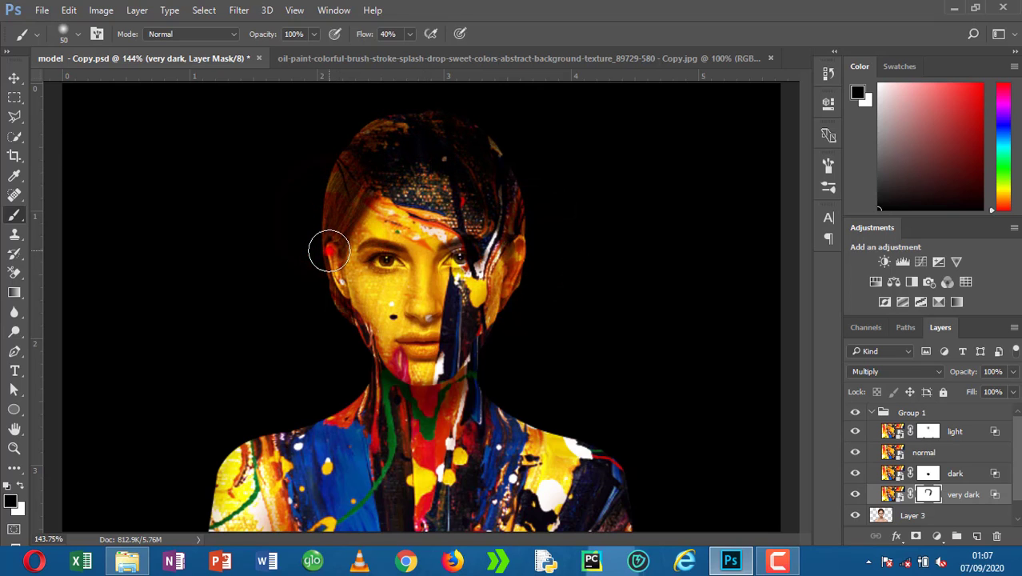
{"action": "left_click", "coordinate": [326, 251]}
{"action": "left_click", "coordinate": [321, 267]}
{"action": "left_click", "coordinate": [356, 338]}
Step: Delete the very dark layer
{"action": "left_click", "coordinate": [972, 495]}
{"action": "left_click_drag", "start_coordinate": [972, 495], "coordinate": [996, 535]}
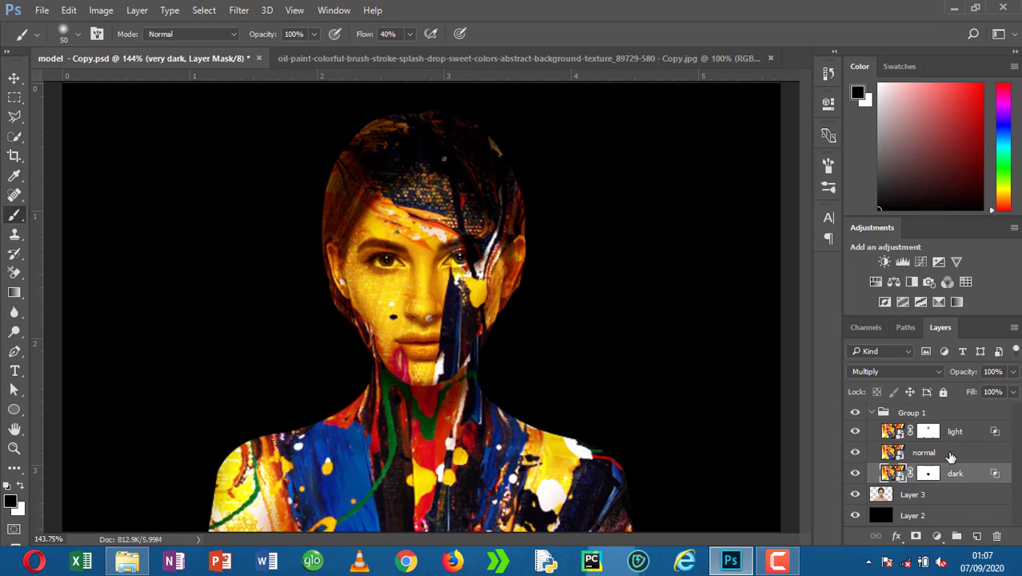
Step: Make a new duplicate of the normal layer and move it directly beneath the dark layer
{"action": "left_click", "coordinate": [949, 454]}
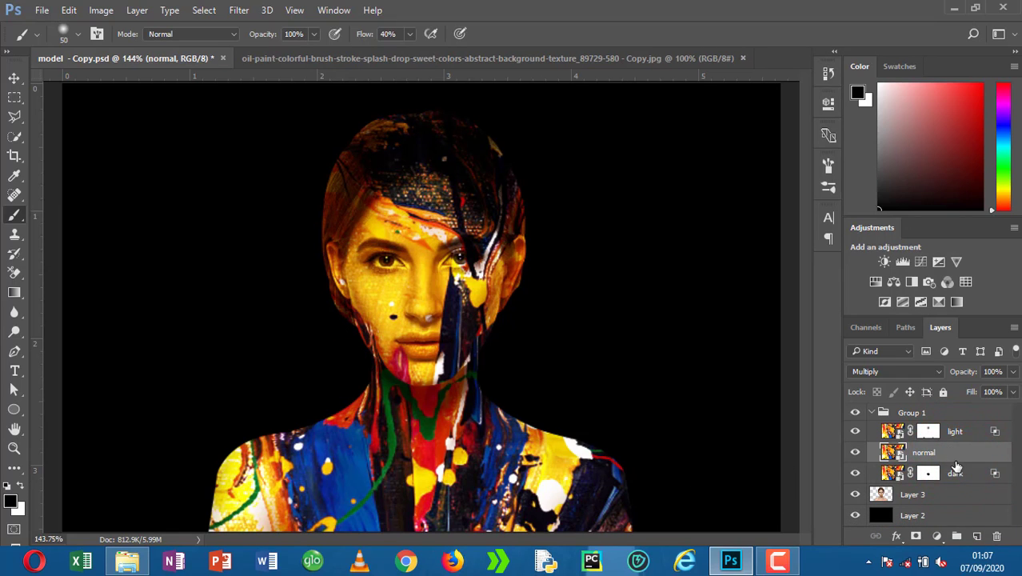
{"action": "key", "text": "ctrl+j"}
{"action": "left_click_drag", "start_coordinate": [960, 486], "coordinate": [960, 502]}
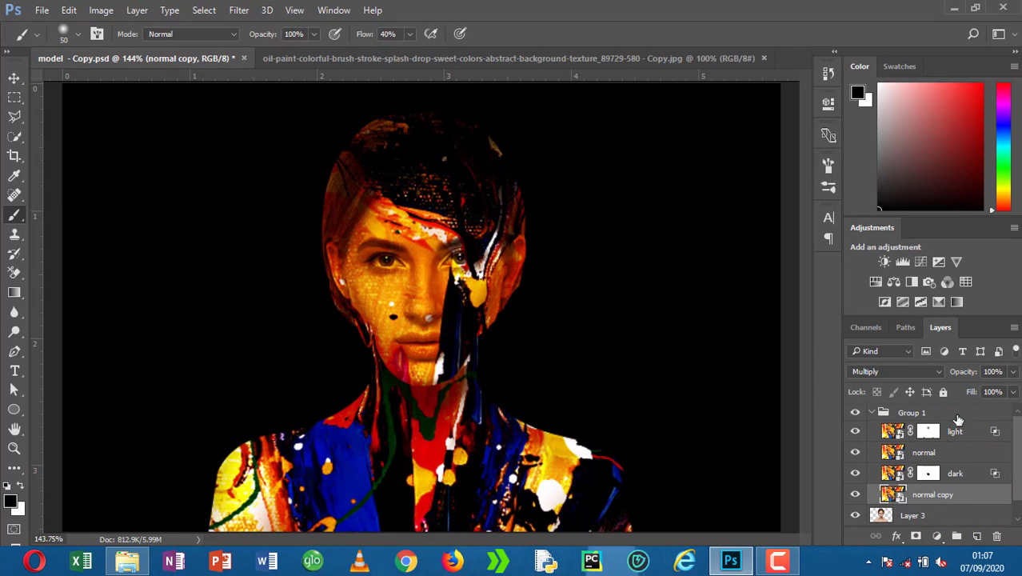
Step: Set the blend mode of the normal copy layer to Screen
{"action": "left_click", "coordinate": [942, 376]}
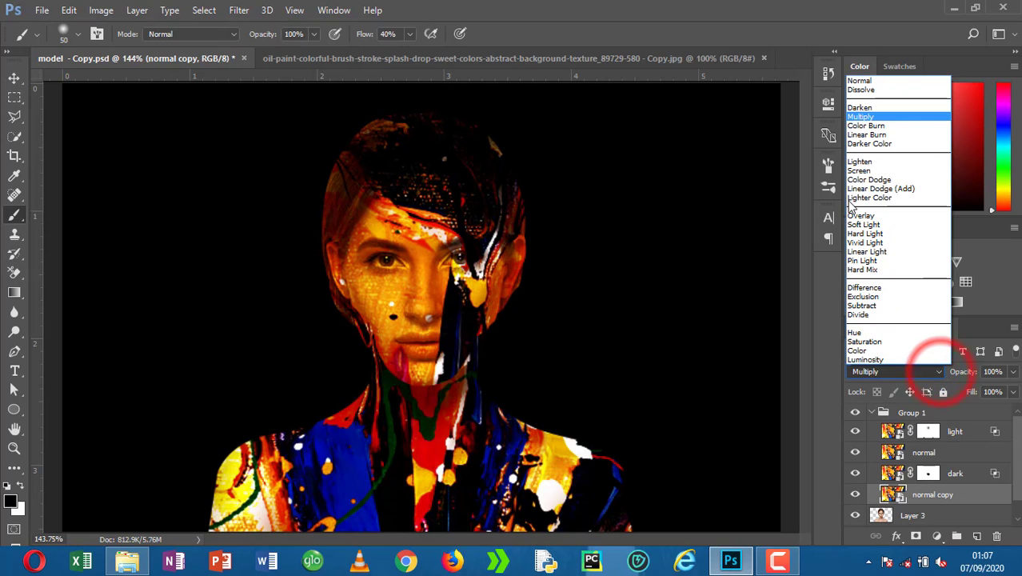
{"action": "left_click", "coordinate": [859, 171]}
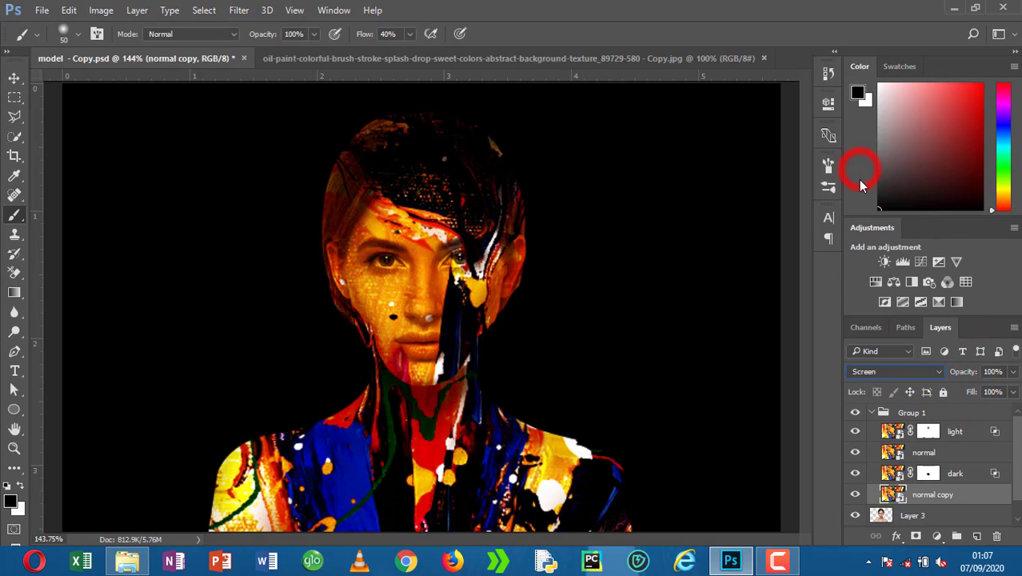
Step: Try limiting the normal copy layer to darker underlying tones by splitting the highlight end of Blend If Underlying Layer to 63 / 169
{"action": "left_click", "coordinate": [1004, 501]}
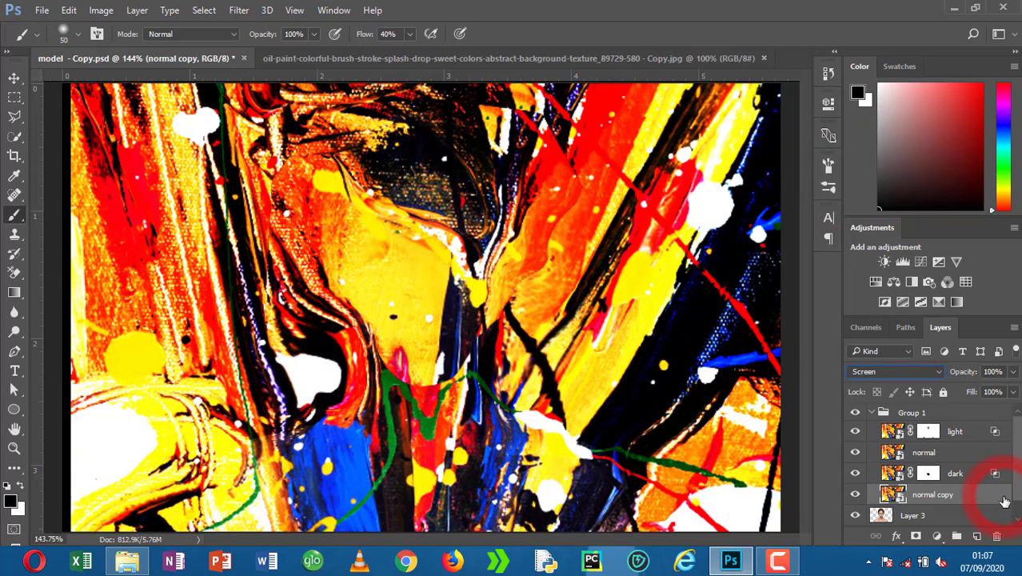
{"action": "double_click", "coordinate": [1004, 500]}
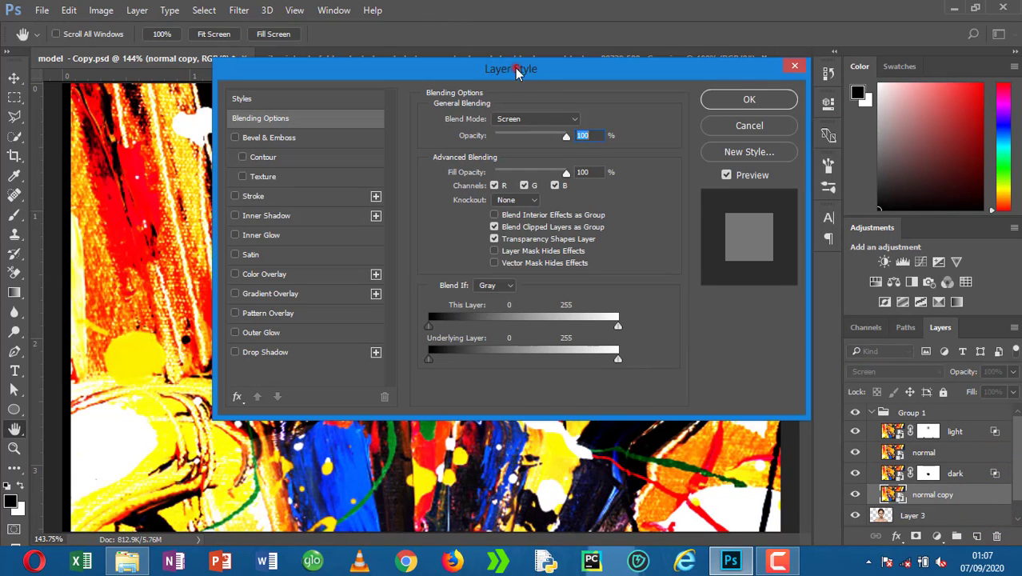
{"action": "left_click_drag", "start_coordinate": [515, 67], "coordinate": [821, 52]}
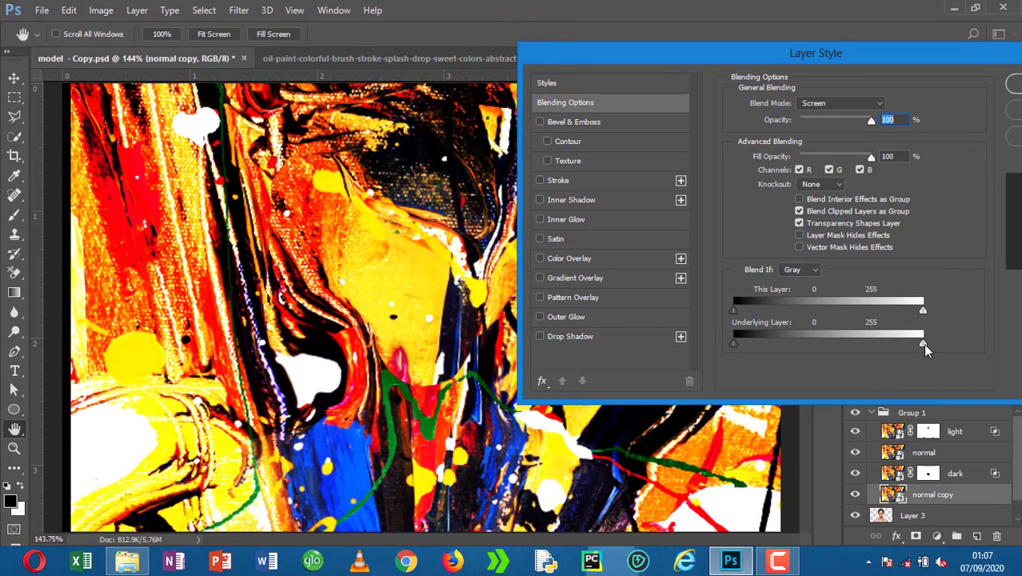
{"action": "left_click_drag", "start_coordinate": [923, 343], "coordinate": [784, 344]}
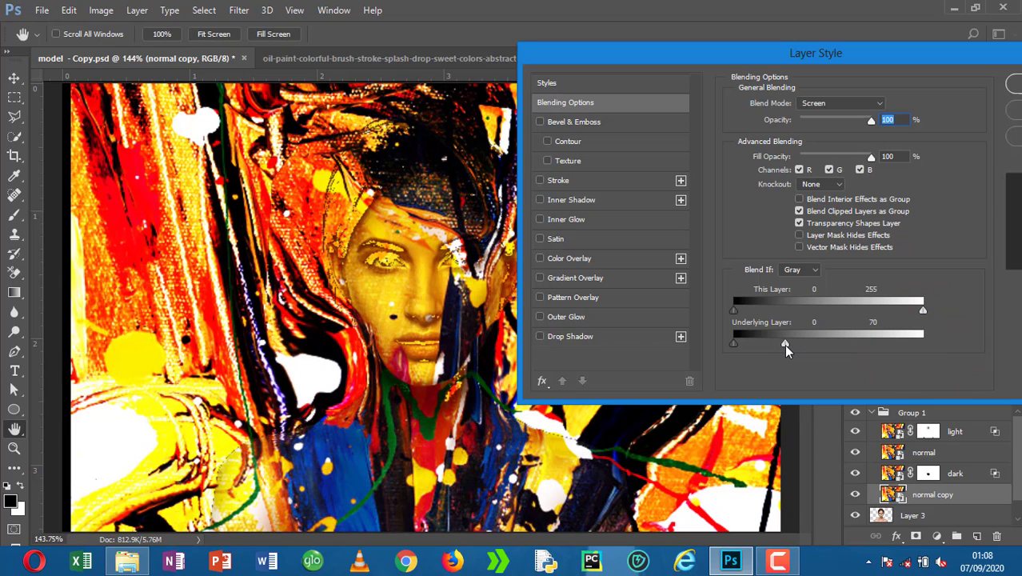
{"action": "left_click_drag", "start_coordinate": [783, 346], "coordinate": [781, 345]}
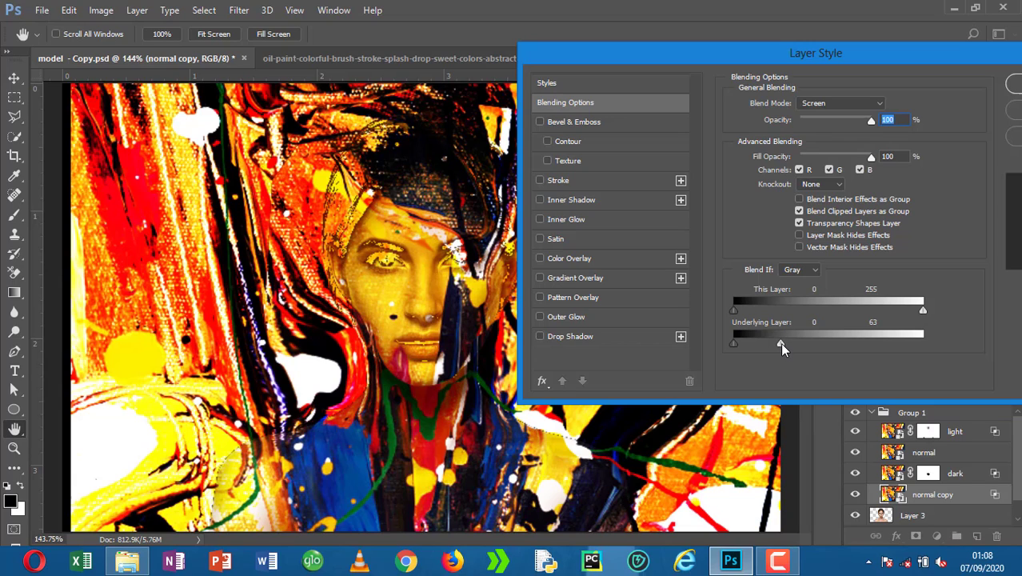
{"action": "left_click", "coordinate": [780, 343], "text": "alt"}
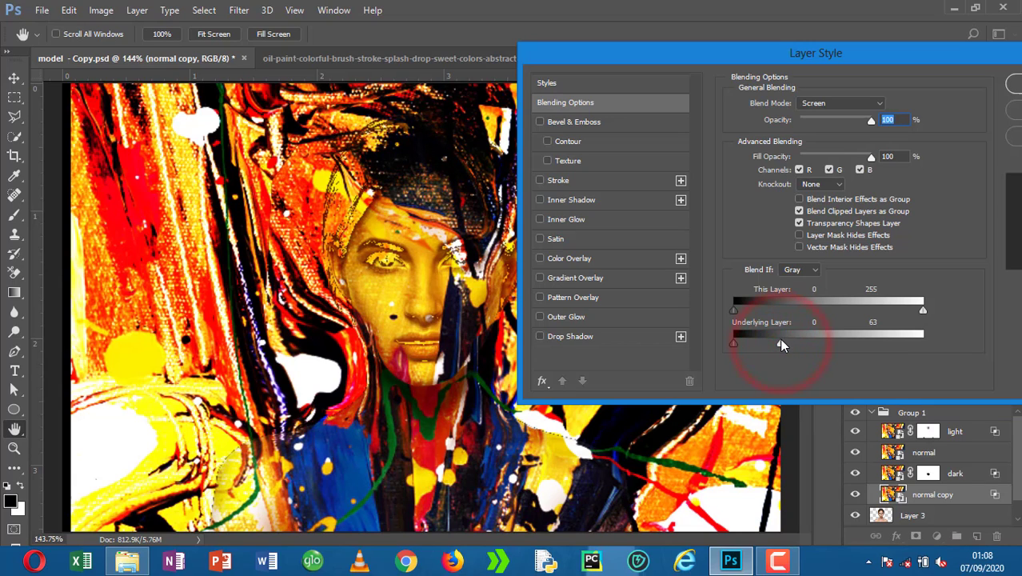
{"action": "left_click_drag", "start_coordinate": [781, 345], "coordinate": [860, 345]}
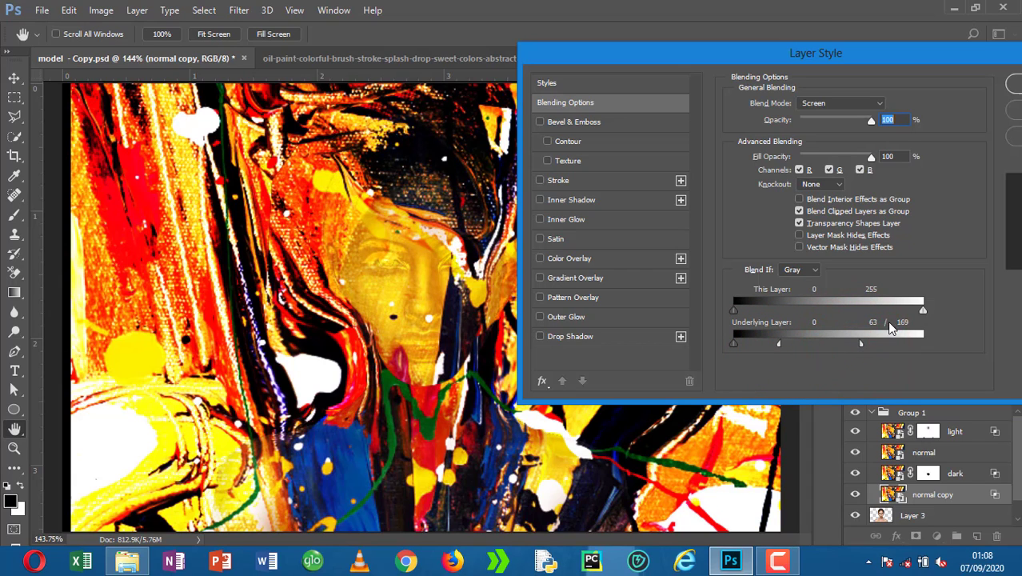
{"action": "left_click_drag", "start_coordinate": [899, 58], "coordinate": [700, 57]}
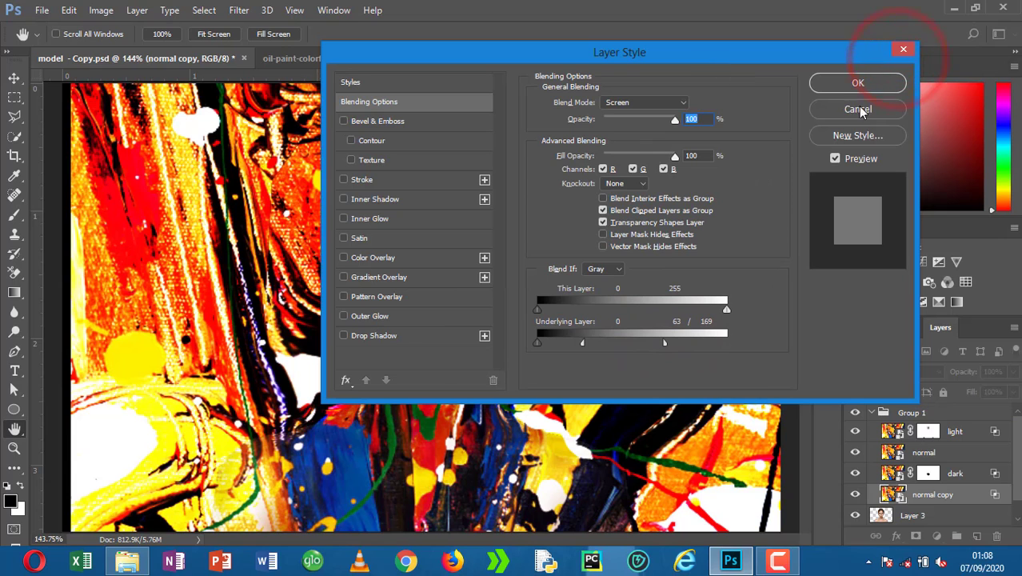
{"action": "key", "text": "Return"}
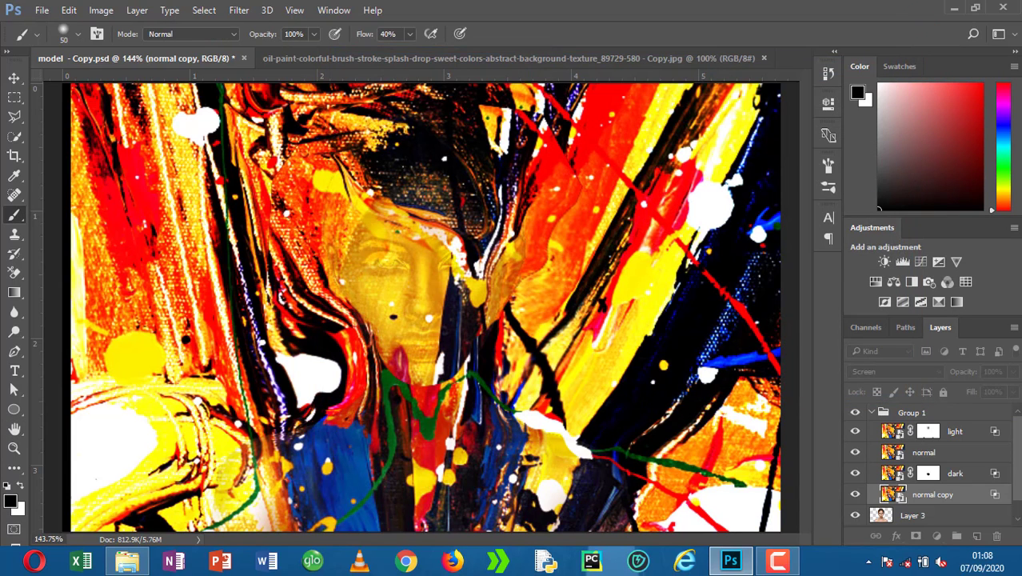
{"action": "scroll", "coordinate": [1015, 480], "scroll_direction": "down", "scroll_amount": 1}
{"action": "scroll", "coordinate": [1016, 472], "scroll_direction": "up", "scroll_amount": 1}
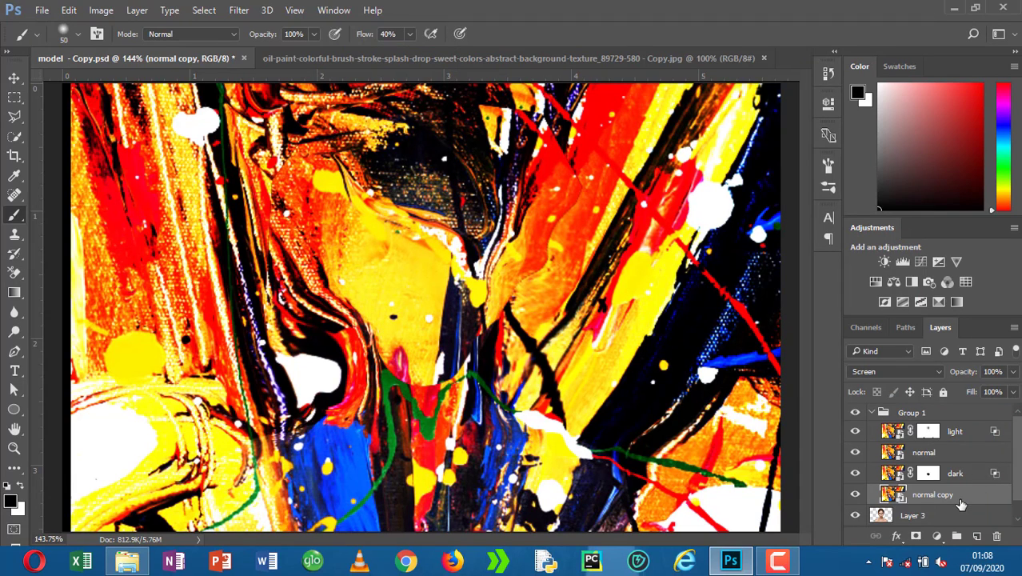
{"action": "left_click", "coordinate": [1009, 501]}
{"action": "double_click", "coordinate": [1008, 501]}
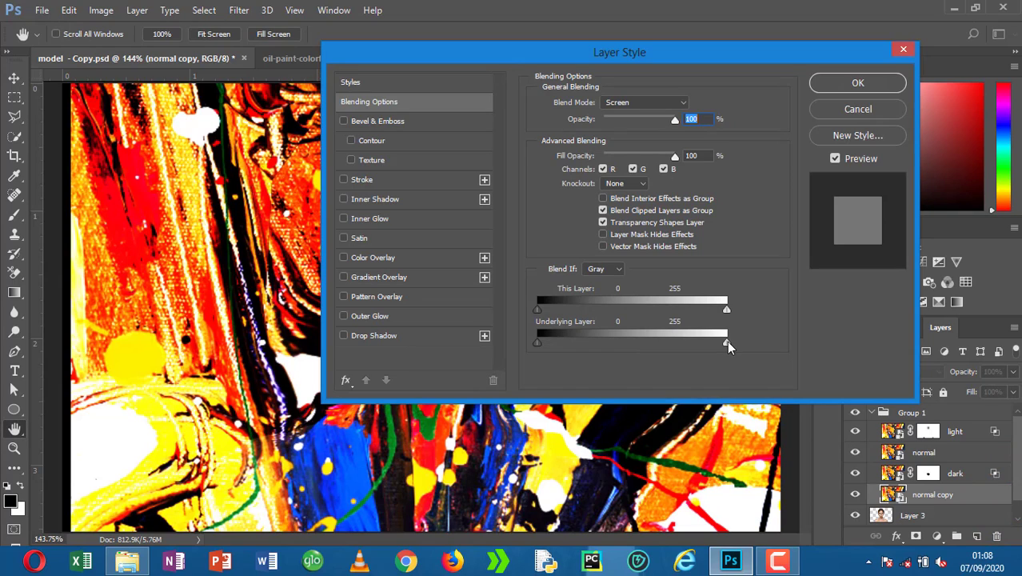
{"action": "left_click_drag", "start_coordinate": [538, 343], "coordinate": [625, 350]}
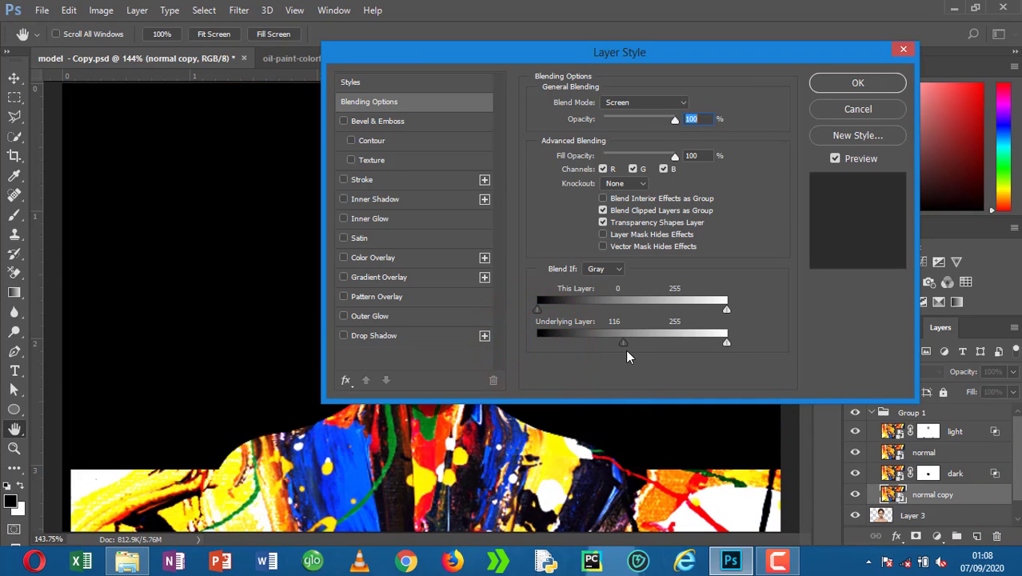
{"action": "left_click", "coordinate": [860, 109]}
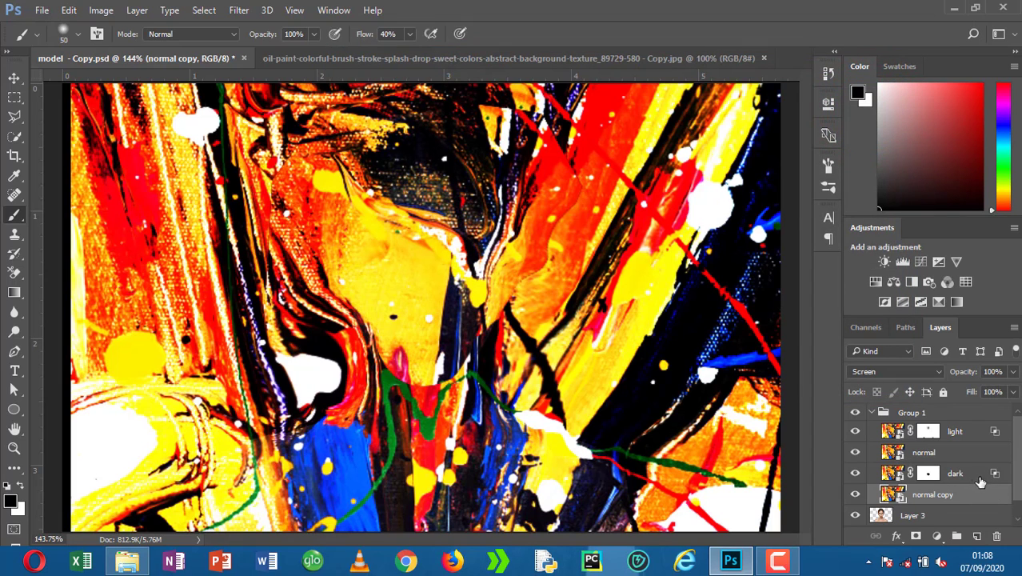
Step: Limit the normal copy layer to brighter underlying tones by splitting the shadow end of Blend If Underlying Layer to 139 / 255
{"action": "left_click", "coordinate": [1000, 498]}
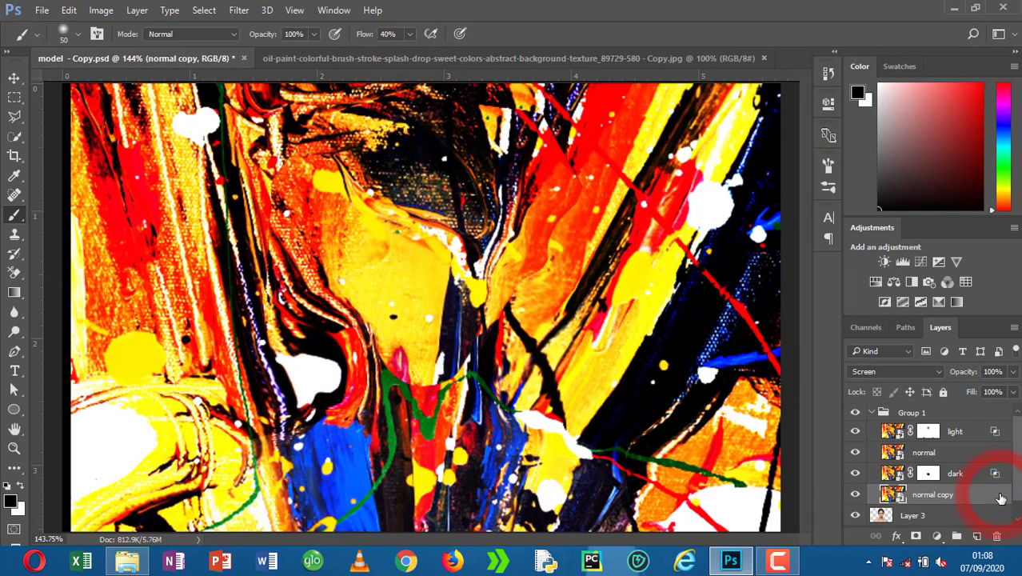
{"action": "double_click", "coordinate": [1001, 498]}
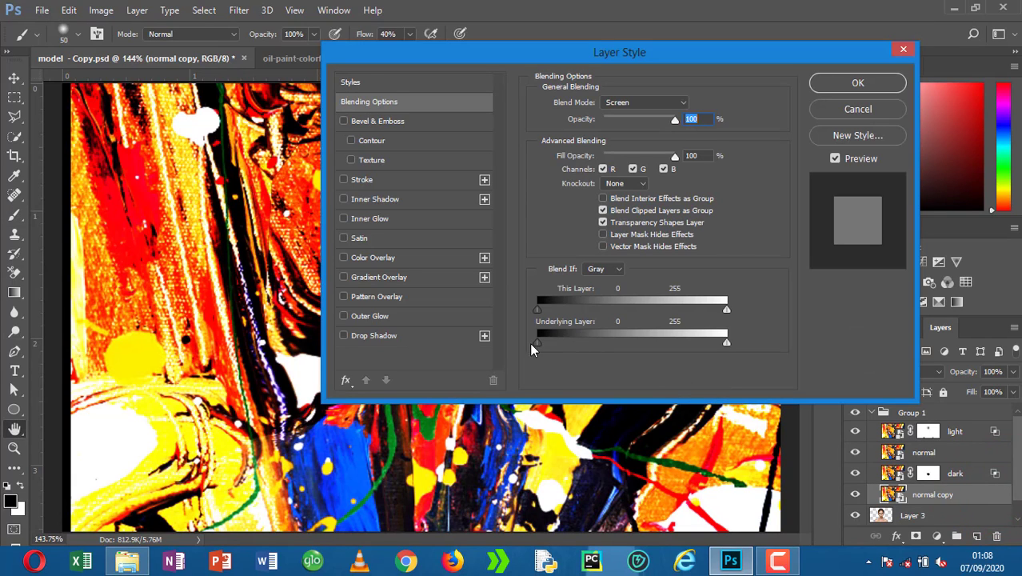
{"action": "left_click_drag", "start_coordinate": [563, 343], "coordinate": [637, 345]}
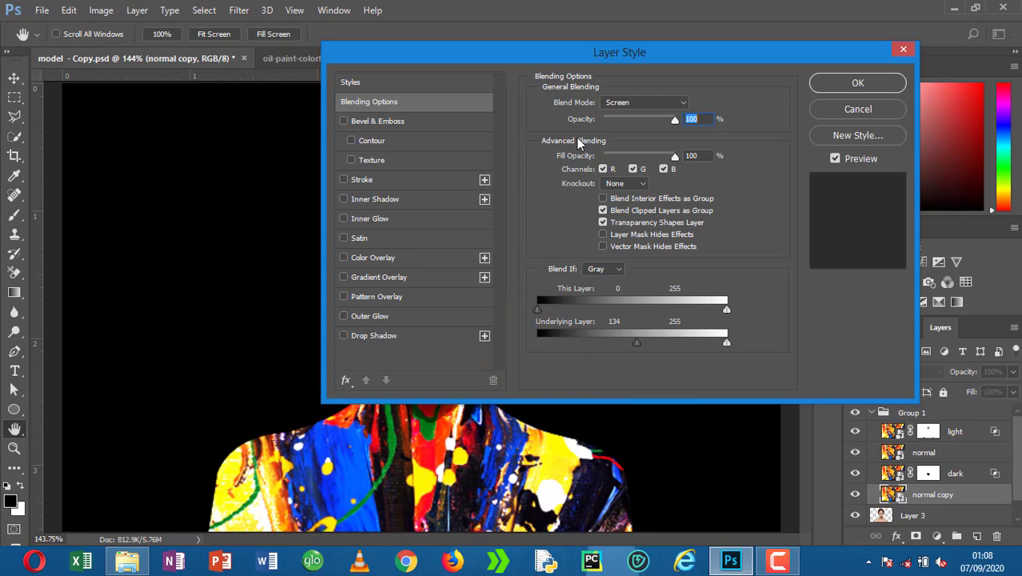
{"action": "left_click_drag", "start_coordinate": [569, 60], "coordinate": [706, 66]}
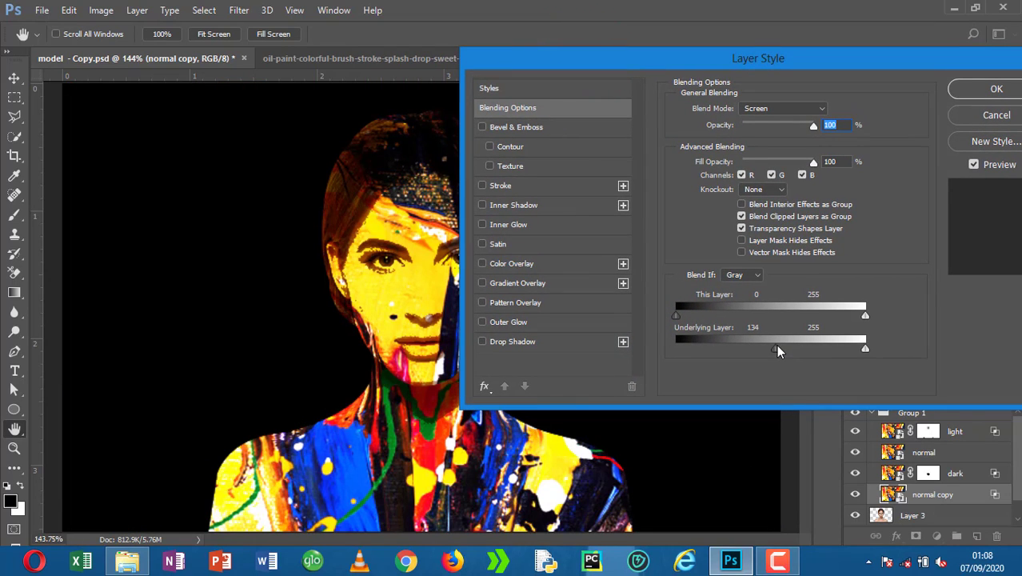
{"action": "left_click_drag", "start_coordinate": [775, 349], "coordinate": [779, 349]}
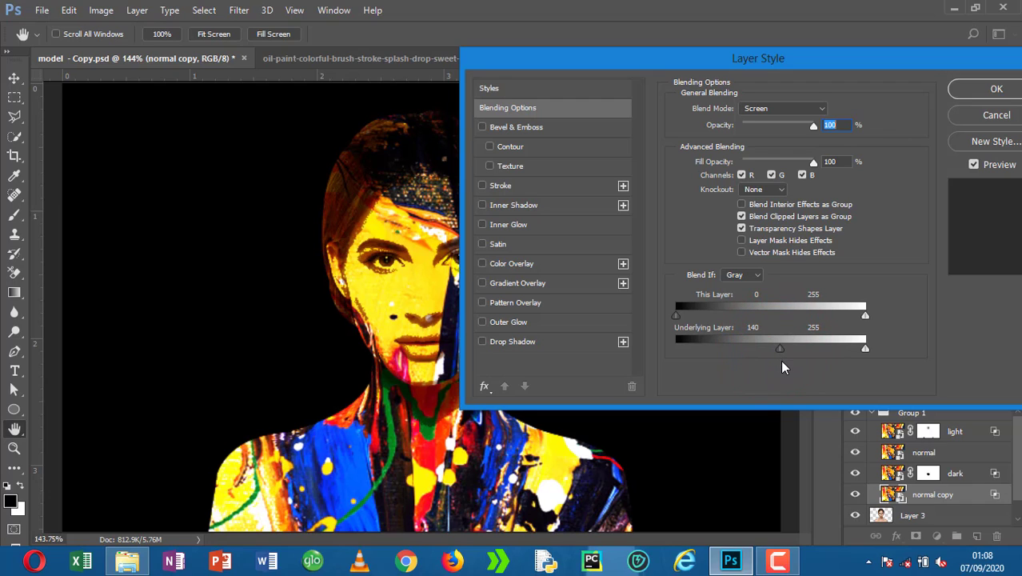
{"action": "left_click", "coordinate": [779, 350], "text": "alt"}
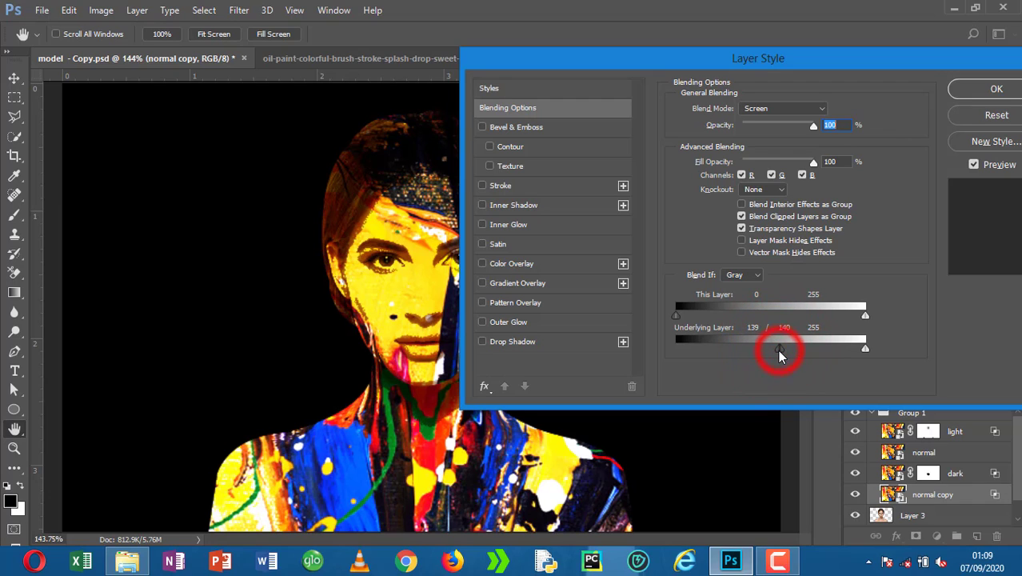
{"action": "left_click_drag", "start_coordinate": [781, 349], "coordinate": [870, 349]}
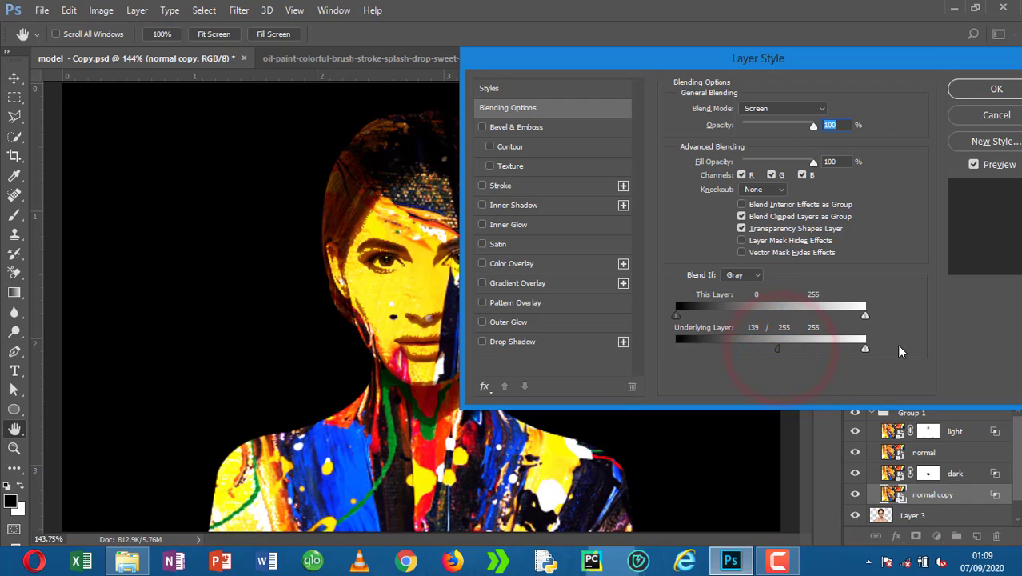
{"action": "left_click", "coordinate": [975, 94]}
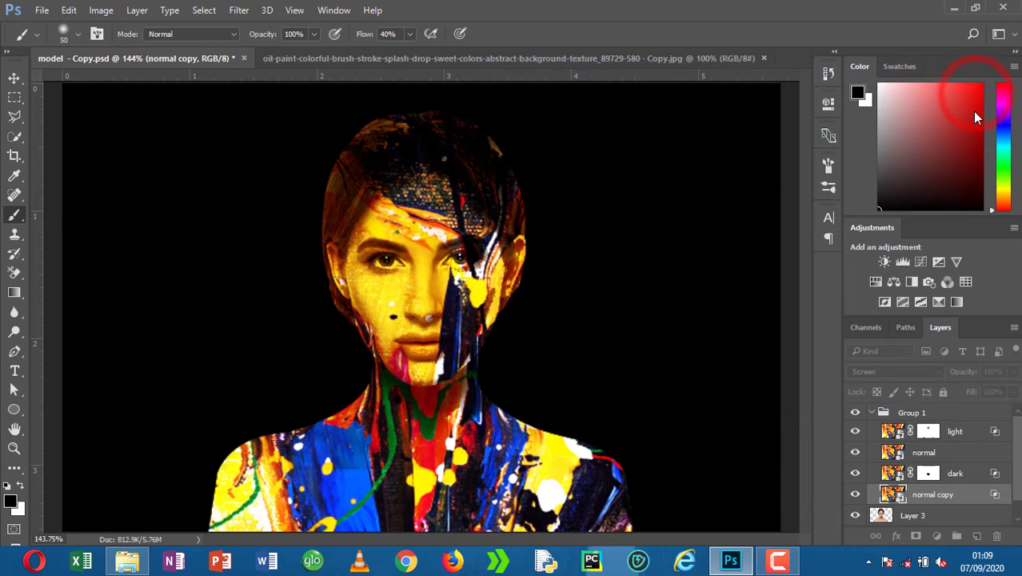
Step: Add a layer mask to the normal copy layer and paint black around the ears, jaw, neck and hair with a size 50 brush at 40% flow
{"action": "left_click", "coordinate": [917, 535]}
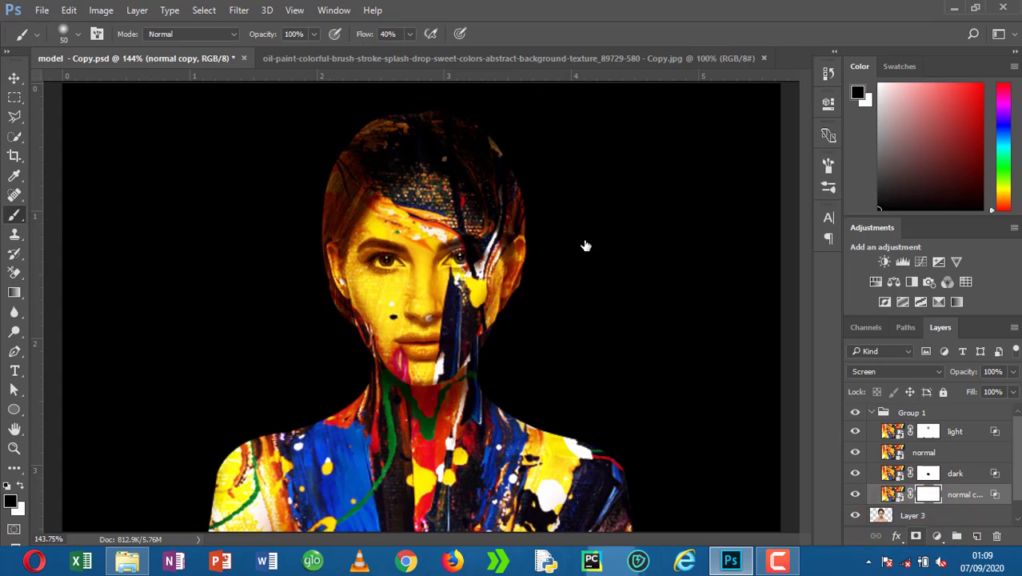
{"action": "mouse_move", "coordinate": [514, 255]}
{"action": "left_mouse_down"}
{"action": "mouse_move", "coordinate": [507, 302]}
{"action": "mouse_move", "coordinate": [525, 257]}
{"action": "left_mouse_up"}
{"action": "left_click", "coordinate": [529, 248]}
{"action": "left_click", "coordinate": [516, 279]}
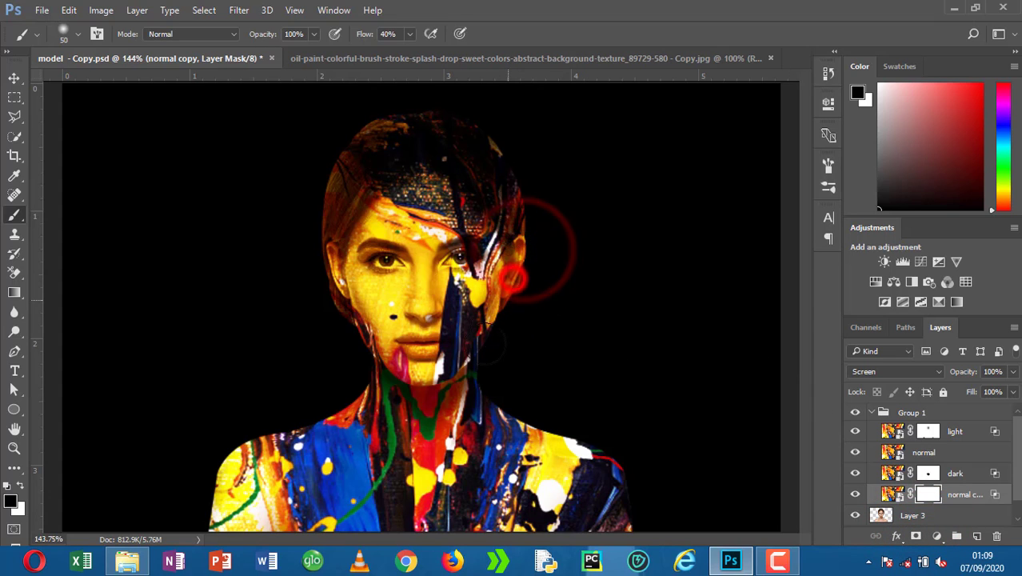
{"action": "left_click", "coordinate": [467, 368]}
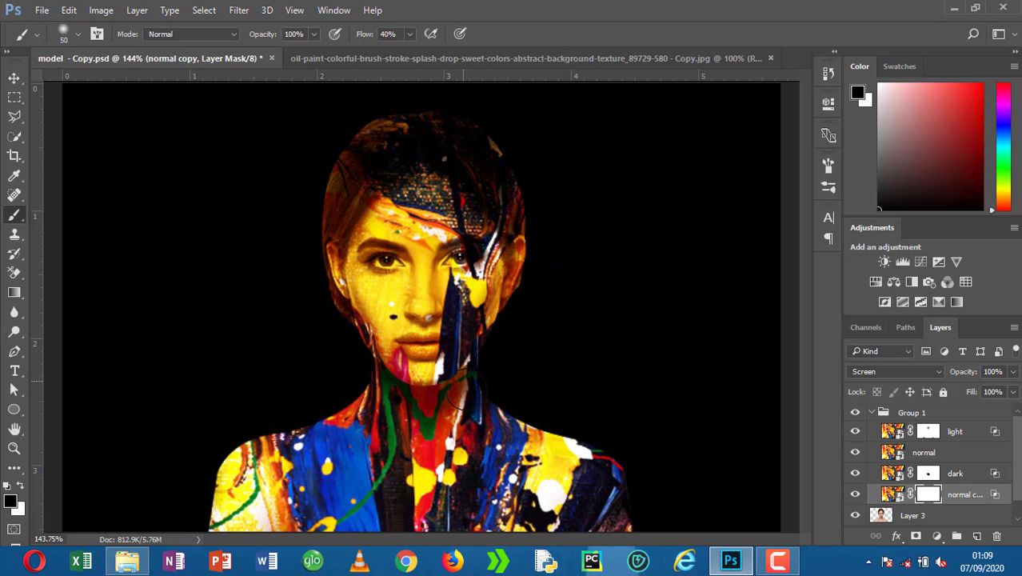
{"action": "left_click", "coordinate": [467, 390]}
{"action": "left_click", "coordinate": [467, 390]}
{"action": "left_click", "coordinate": [431, 403]}
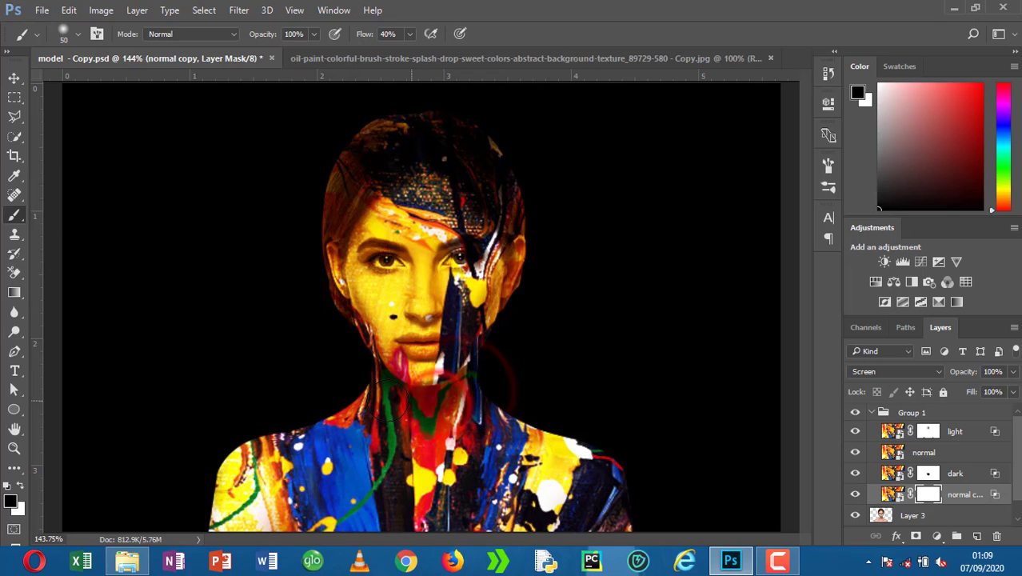
{"action": "left_click", "coordinate": [385, 391]}
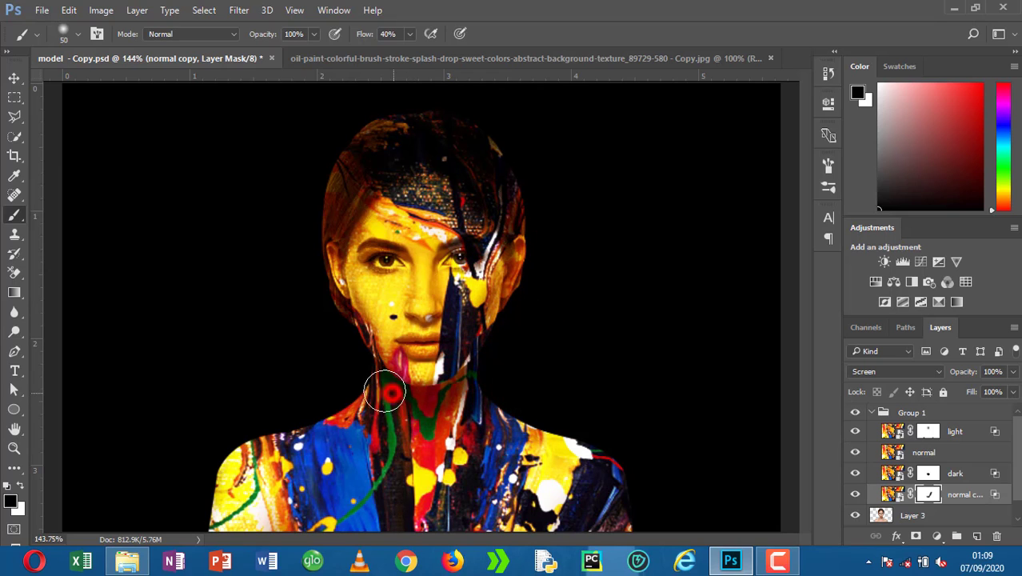
{"action": "left_click", "coordinate": [347, 340]}
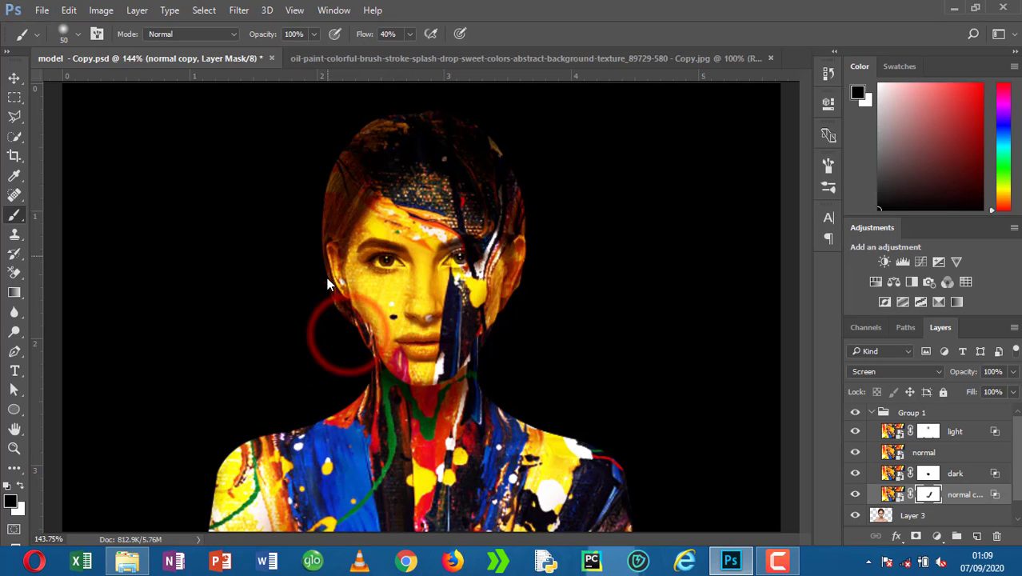
{"action": "left_click", "coordinate": [306, 252]}
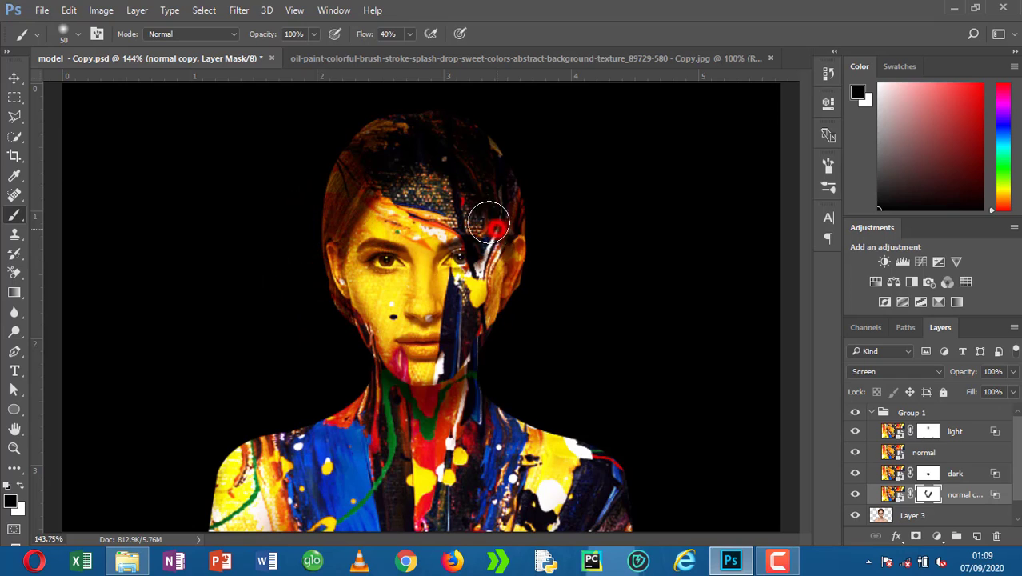
{"action": "left_click", "coordinate": [490, 218]}
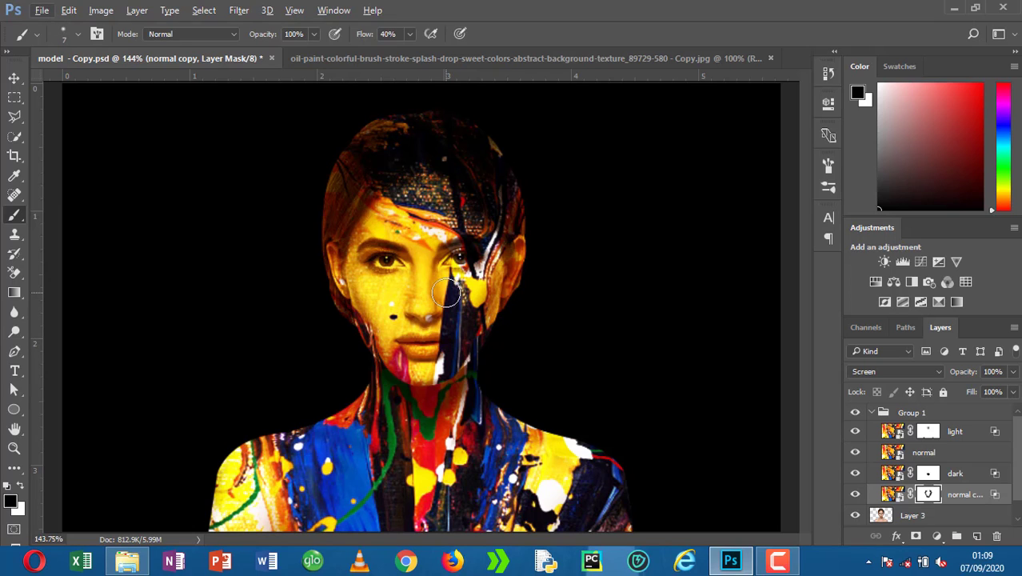
Step: Paint black on the normal copy layer's mask along both sides of the nose with a size 7 brush at 40% flow
{"action": "scroll", "coordinate": [443, 292], "scroll_direction": "up", "scroll_amount": 3}
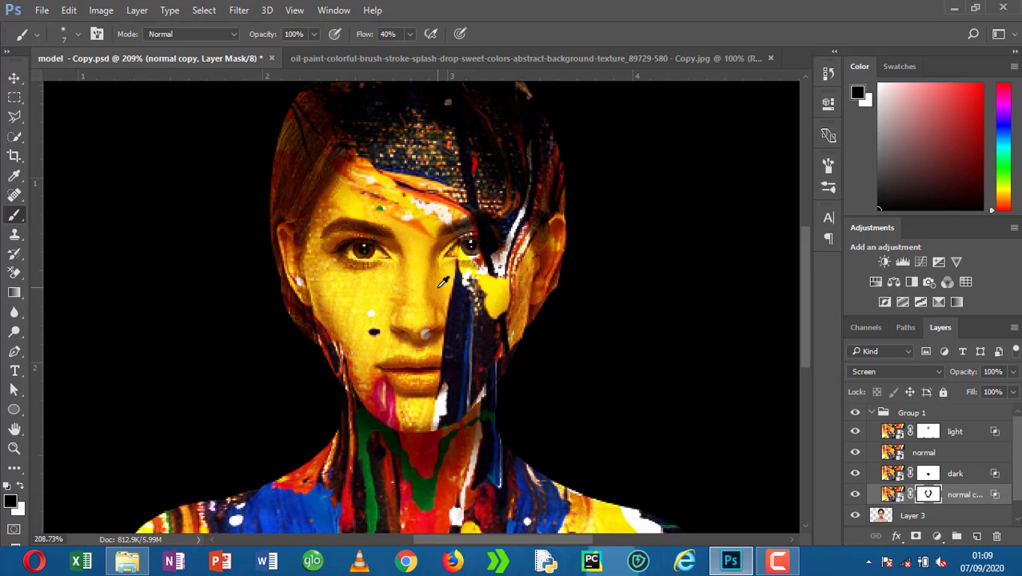
{"action": "scroll", "coordinate": [443, 292], "scroll_direction": "up", "scroll_amount": 3}
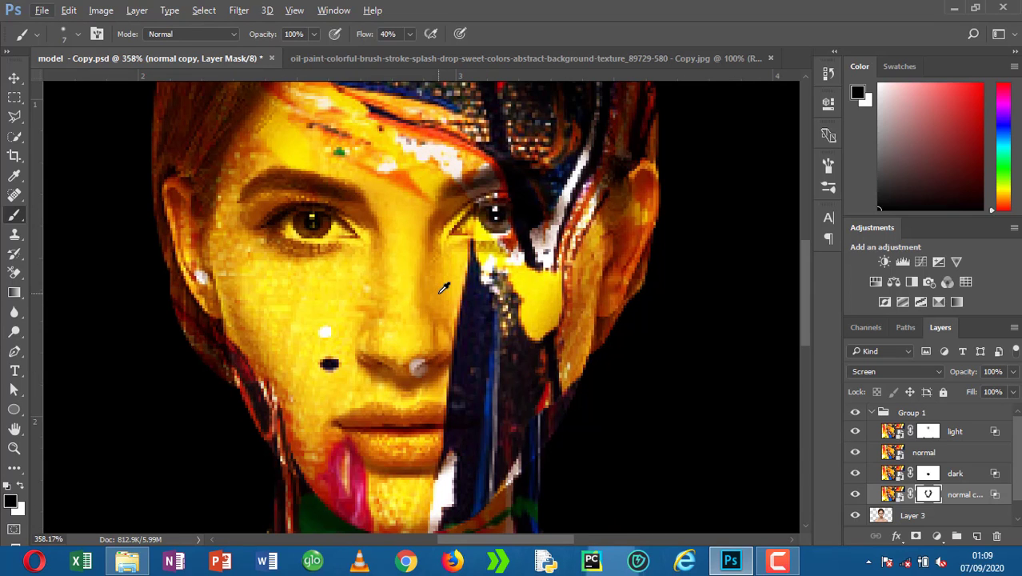
{"action": "left_click", "coordinate": [437, 250]}
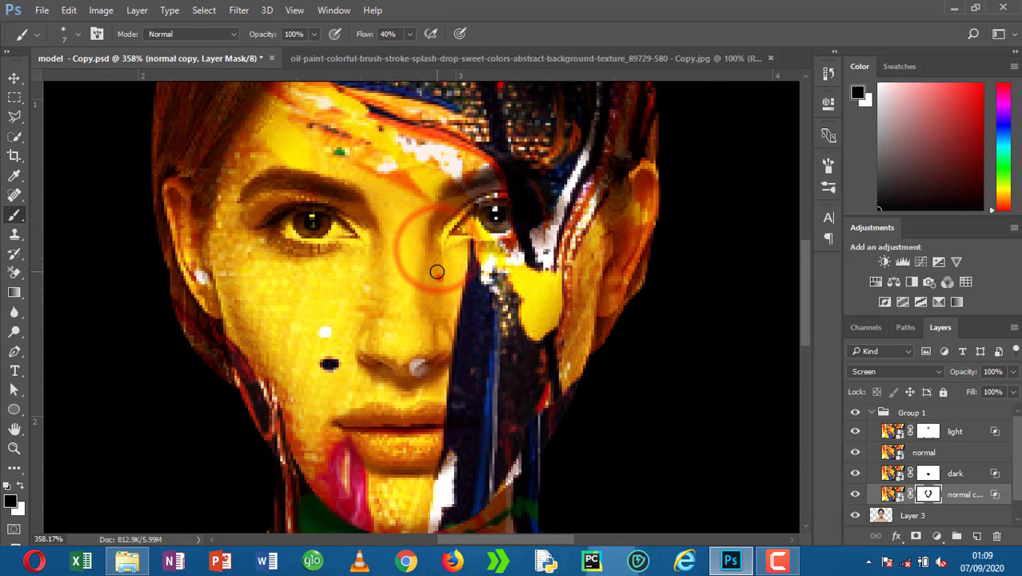
{"action": "left_click_drag", "start_coordinate": [439, 279], "coordinate": [447, 319]}
{"action": "left_click_drag", "start_coordinate": [440, 261], "coordinate": [447, 311]}
{"action": "left_click", "coordinate": [412, 264]}
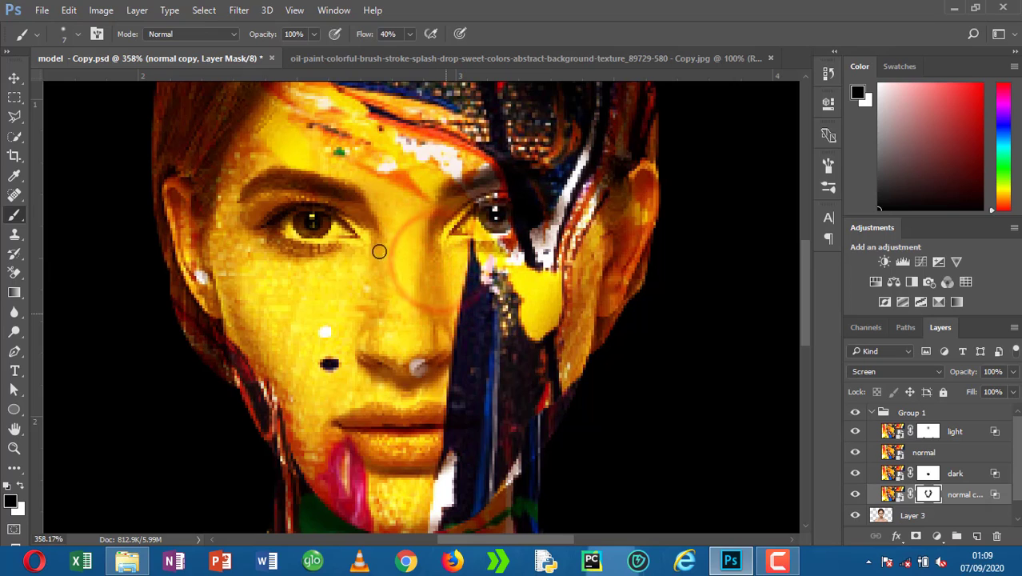
{"action": "left_click", "coordinate": [366, 270]}
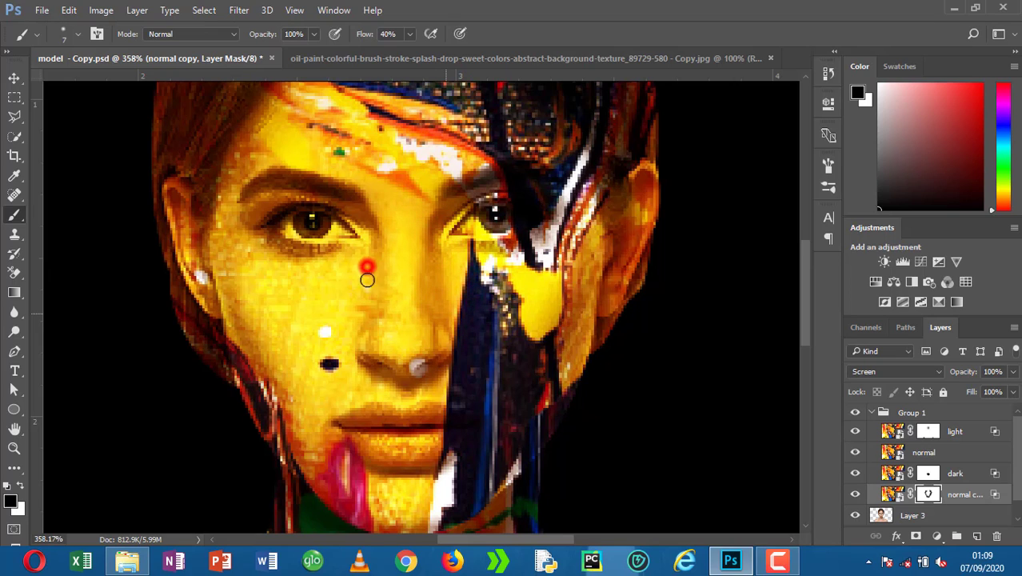
{"action": "left_click", "coordinate": [374, 253]}
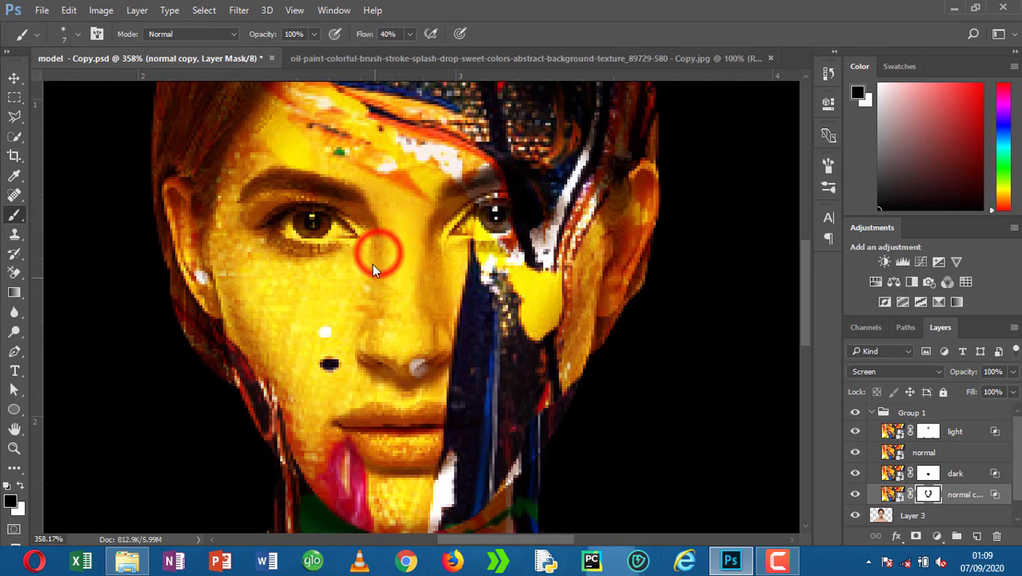
{"action": "left_click", "coordinate": [370, 266]}
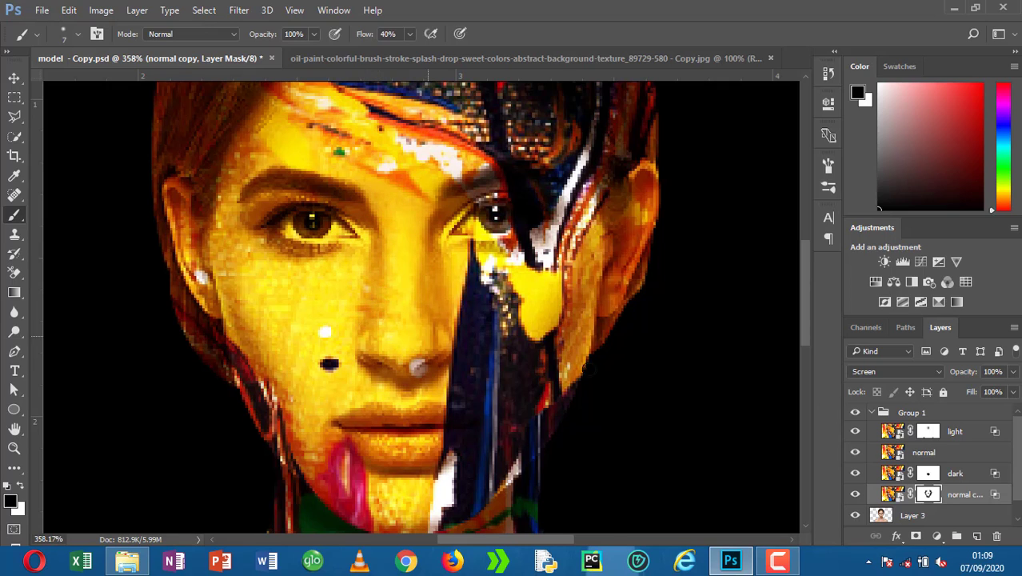
Step: Lower the normal copy layer's opacity to 40%
{"action": "left_click", "coordinate": [972, 494]}
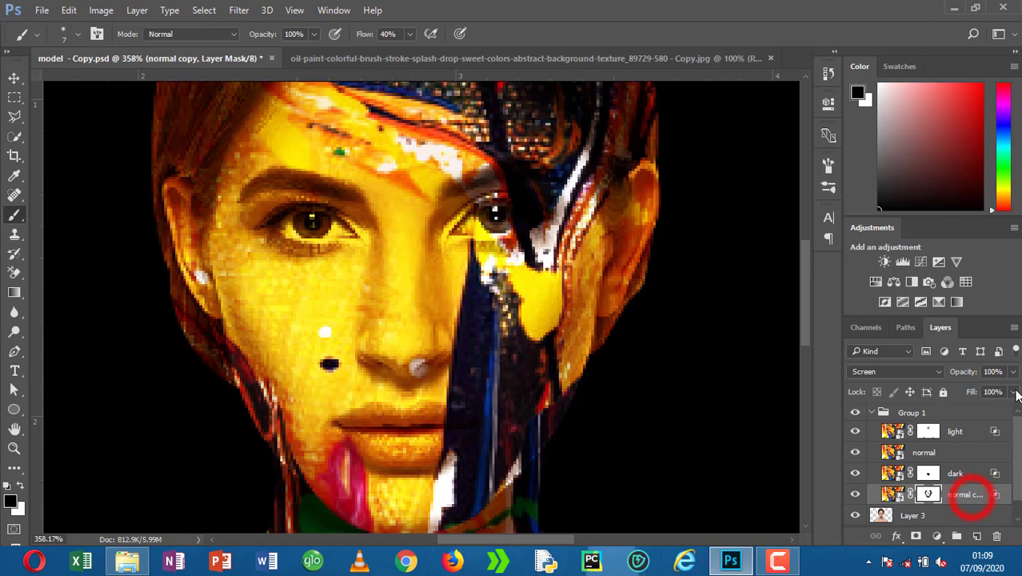
{"action": "left_click", "coordinate": [892, 494]}
{"action": "left_click", "coordinate": [994, 371]}
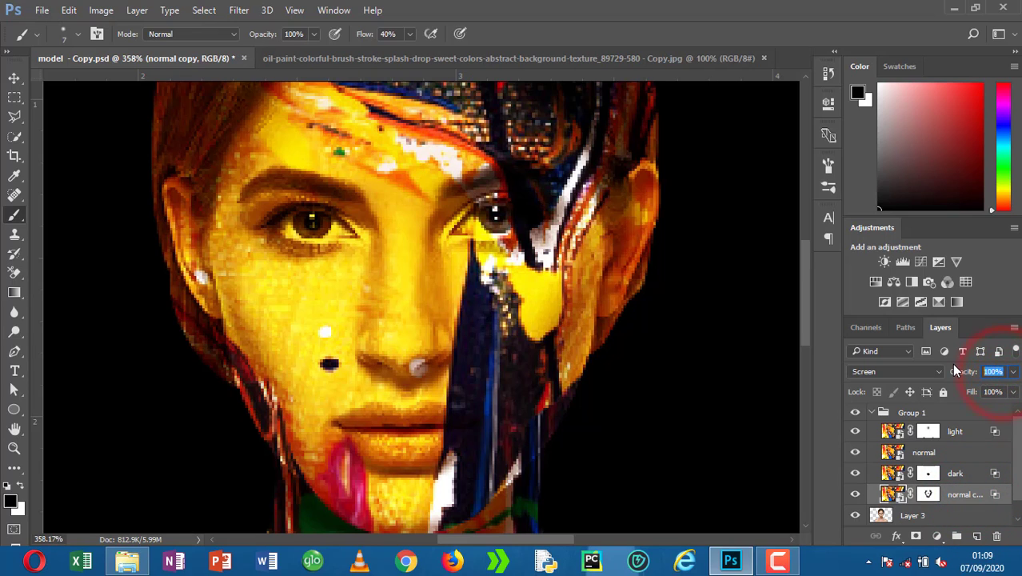
{"action": "type", "text": "40"}
{"action": "key", "text": "Return"}
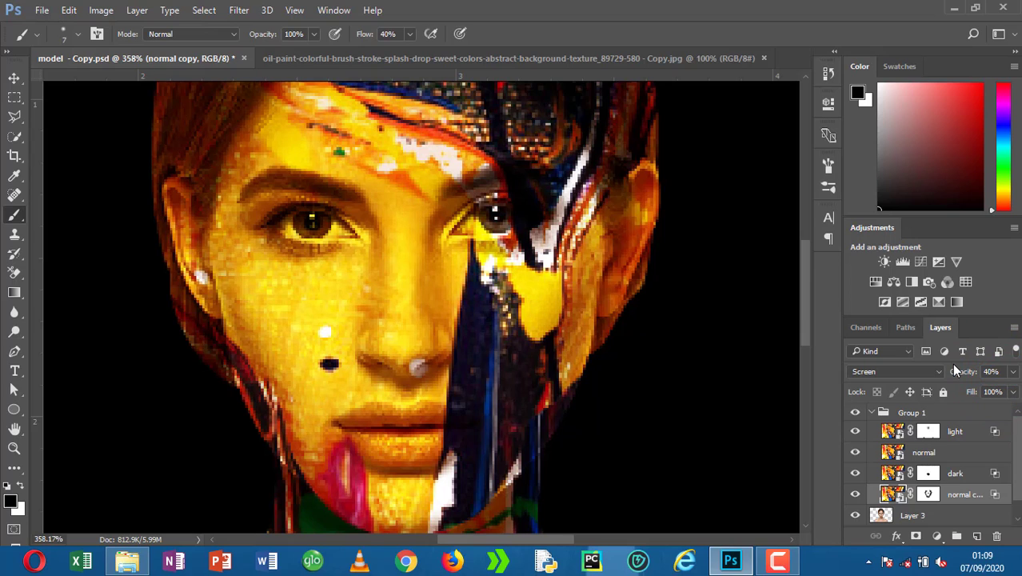
{"action": "key", "text": "ctrl+0"}
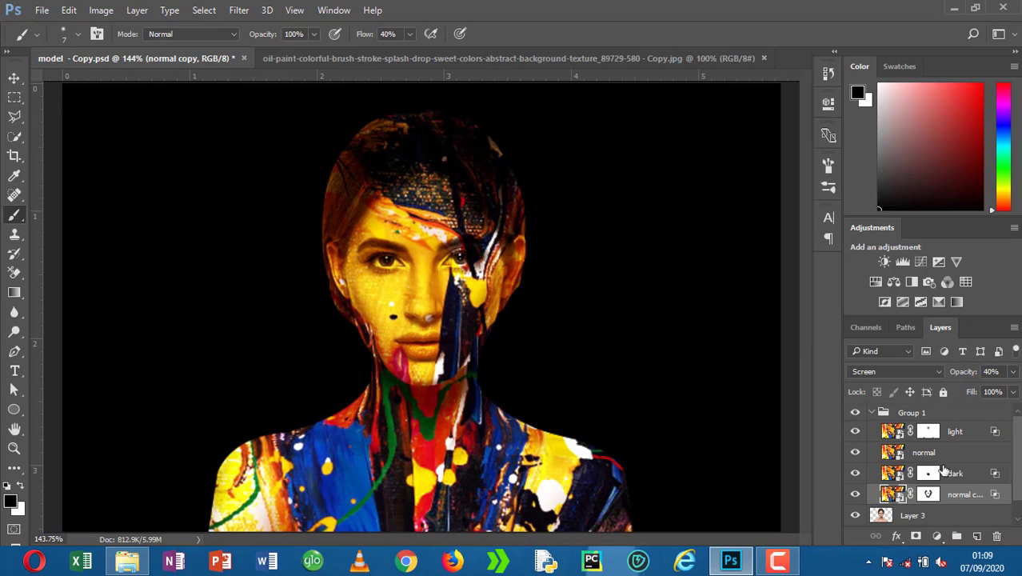
Step: Rename the 40% opacity Screen layer as "very light"
{"action": "left_click", "coordinate": [958, 497]}
{"action": "double_click", "coordinate": [960, 495]}
{"action": "key", "text": "BackSpace"}
{"action": "key", "text": "Return"}
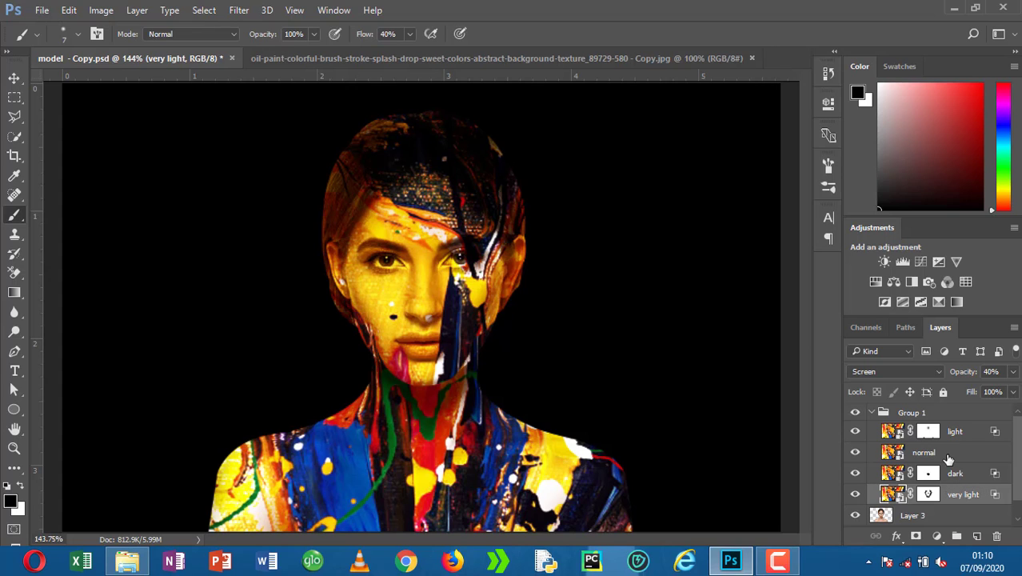
Step: Duplicate the normal layer and name the duplicate "very dark"
{"action": "left_click", "coordinate": [947, 454]}
{"action": "key", "text": "ctrl+j"}
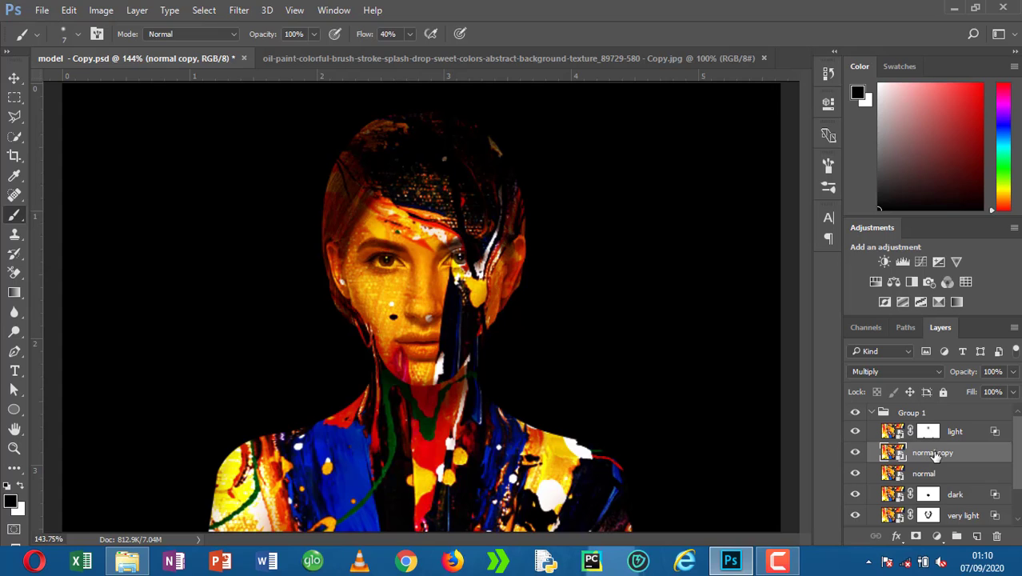
{"action": "double_click", "coordinate": [934, 453]}
{"action": "type", "text": "very dark"}
{"action": "key", "text": "Return"}
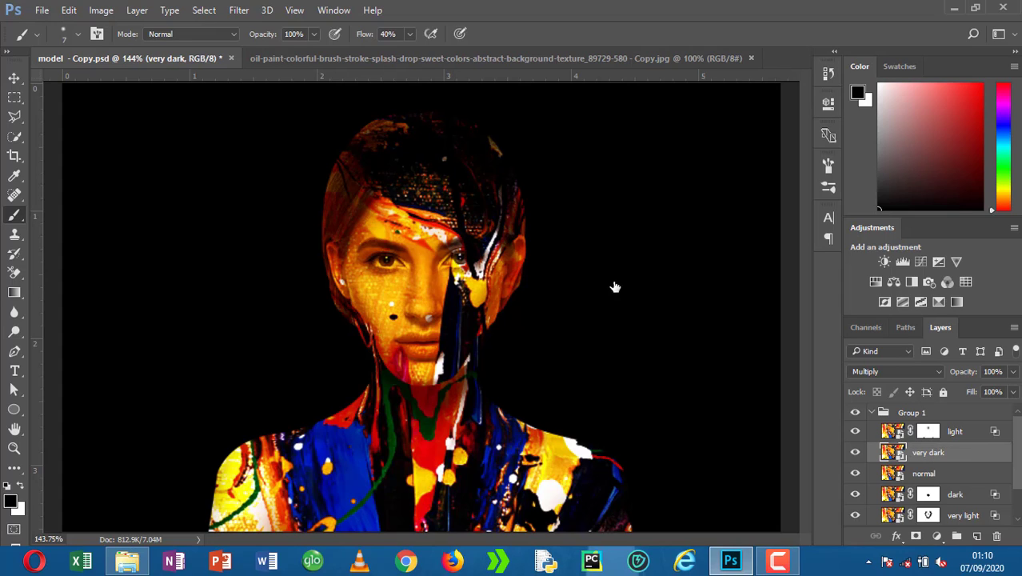
Step: Limit the very dark layer to the darkest underlying tones by splitting the highlight end of Blend If Underlying Layer to 21 / 61
{"action": "left_click", "coordinate": [1004, 455]}
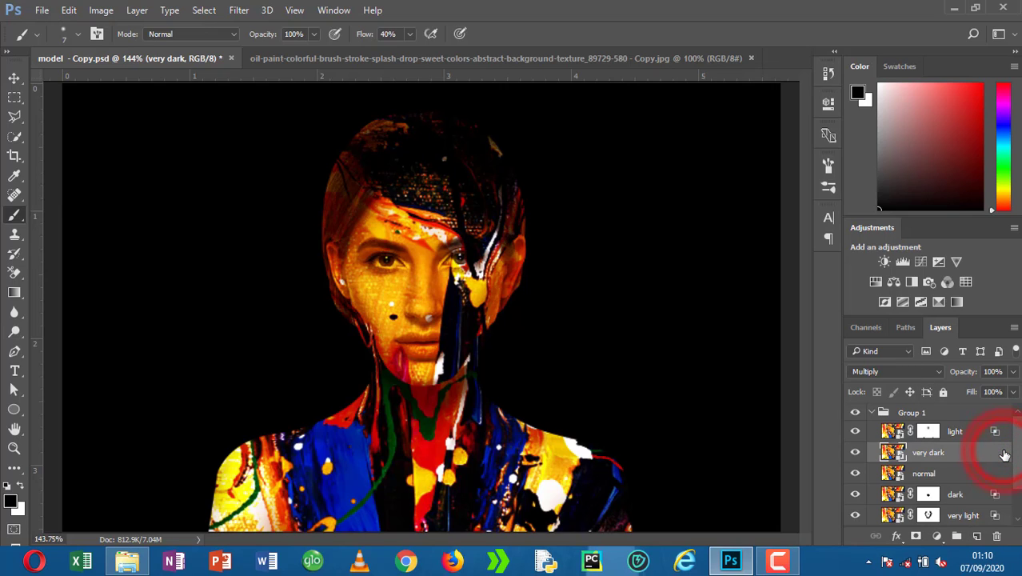
{"action": "double_click", "coordinate": [1004, 454]}
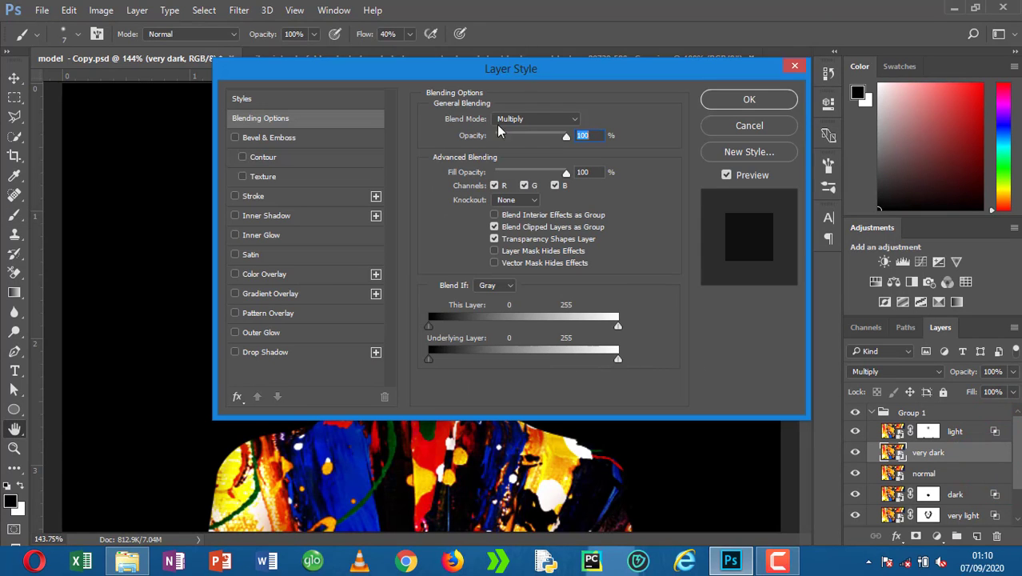
{"action": "left_click_drag", "start_coordinate": [512, 71], "coordinate": [806, 65]}
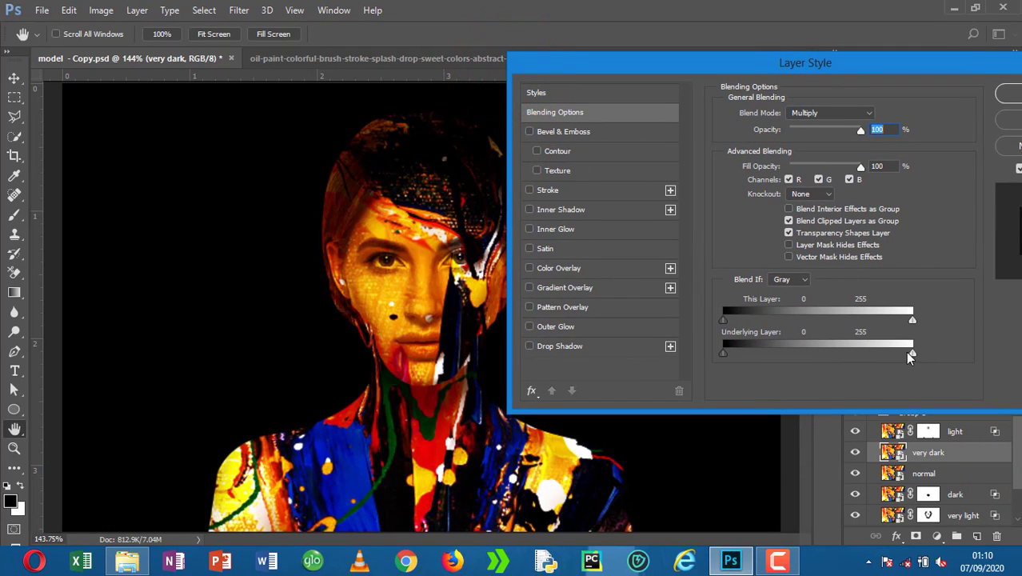
{"action": "left_click_drag", "start_coordinate": [912, 353], "coordinate": [755, 354]}
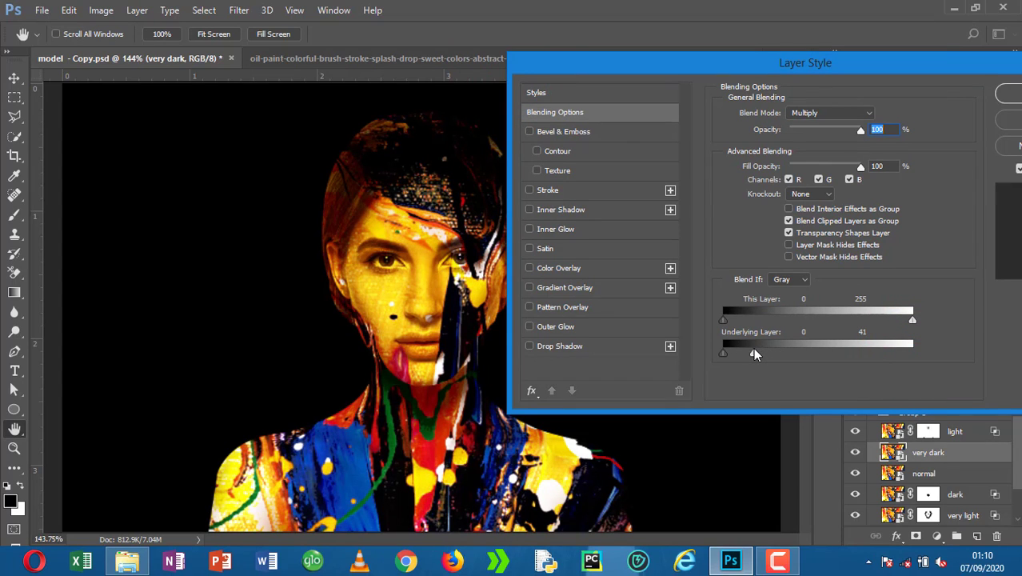
{"action": "left_click_drag", "start_coordinate": [757, 354], "coordinate": [769, 355]}
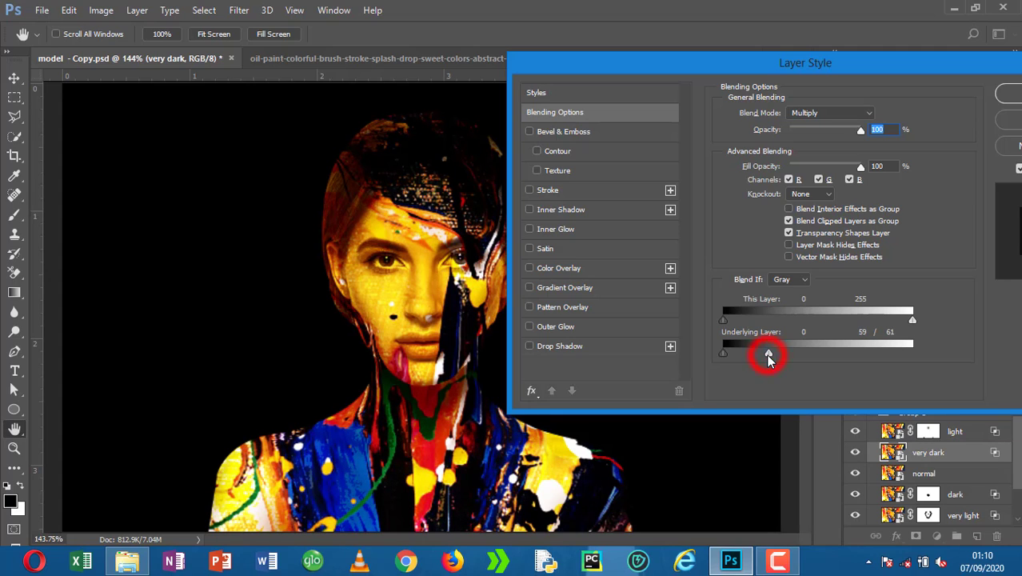
{"action": "left_click_drag", "start_coordinate": [744, 355], "coordinate": [738, 355]}
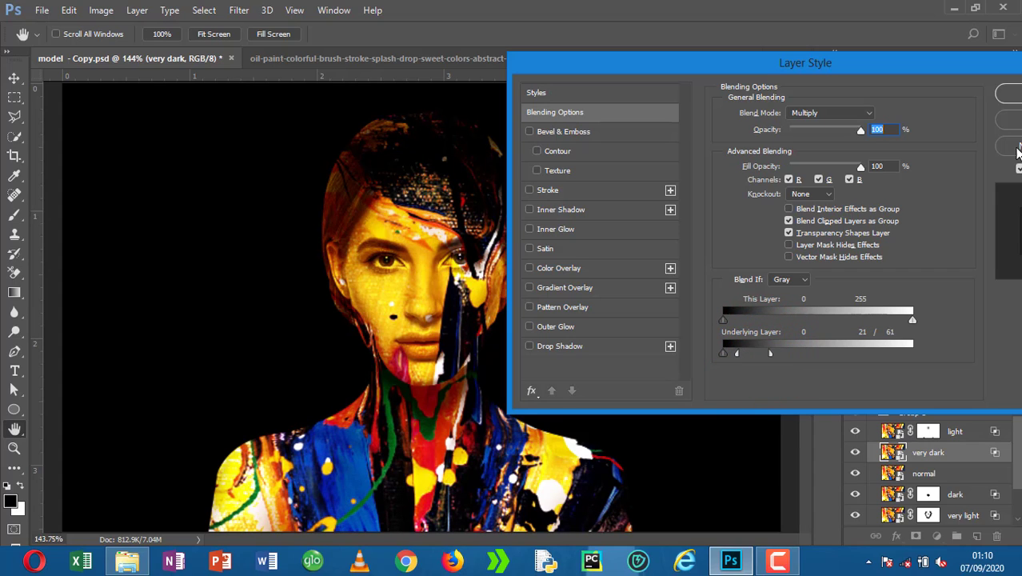
{"action": "left_click", "coordinate": [1009, 92]}
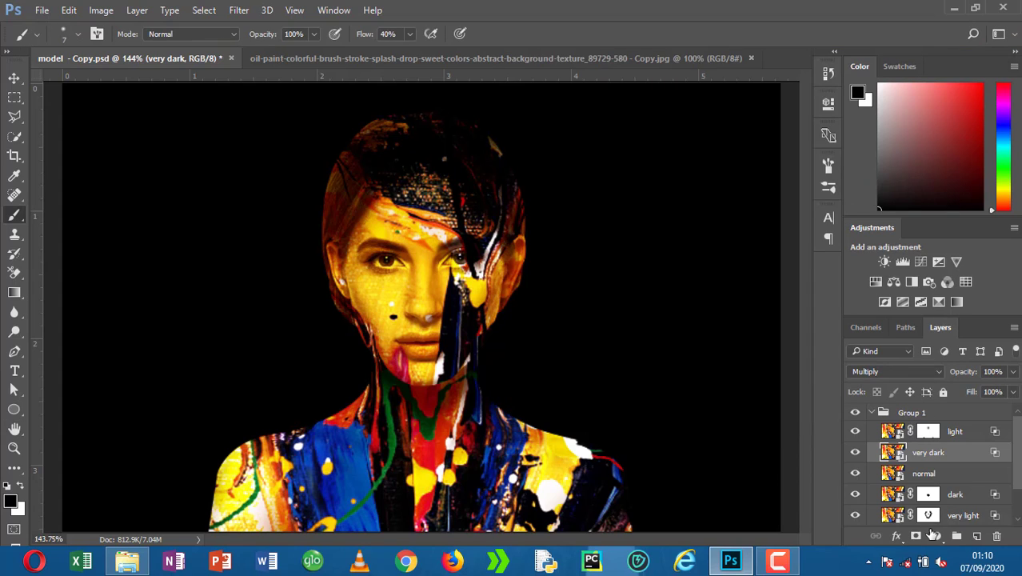
Step: Add a layer mask to the very dark layer and paint black down the nose with a size 20 brush at 40% flow
{"action": "left_click", "coordinate": [916, 536]}
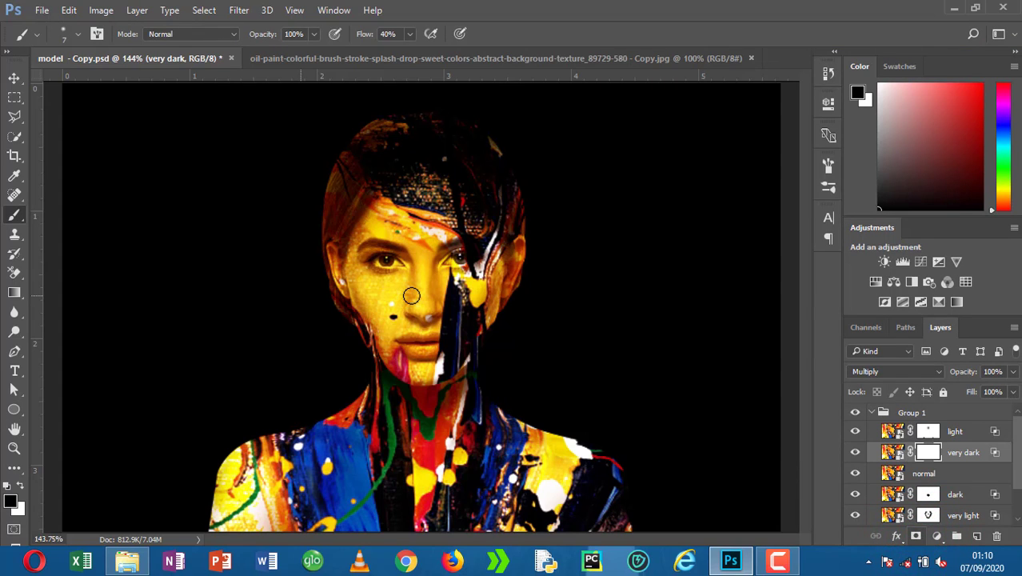
{"action": "key", "text": "bracketright"}
{"action": "key", "text": "bracketright"}
{"action": "key", "text": "bracketright"}
{"action": "key", "text": "bracketright"}
{"action": "mouse_move", "coordinate": [433, 227]}
{"action": "left_mouse_down"}
{"action": "mouse_move", "coordinate": [422, 297]}
{"action": "mouse_move", "coordinate": [413, 256]}
{"action": "mouse_move", "coordinate": [426, 306]}
{"action": "mouse_move", "coordinate": [410, 303]}
{"action": "mouse_move", "coordinate": [424, 310]}
{"action": "left_mouse_up"}
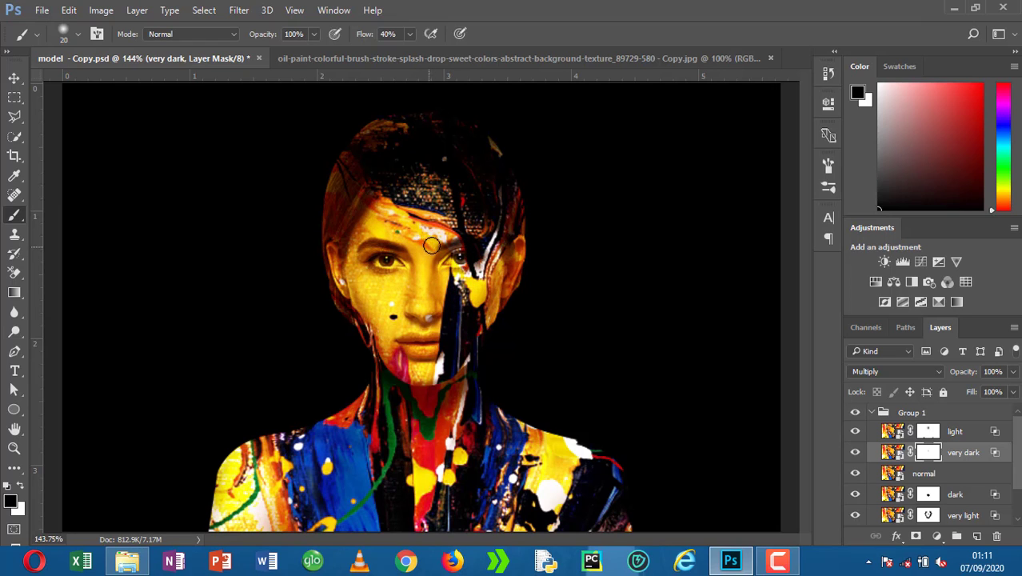
{"action": "left_click_drag", "start_coordinate": [424, 250], "coordinate": [423, 281]}
Step: Collapse Group 1 and add a new empty group above it
{"action": "left_click", "coordinate": [872, 415]}
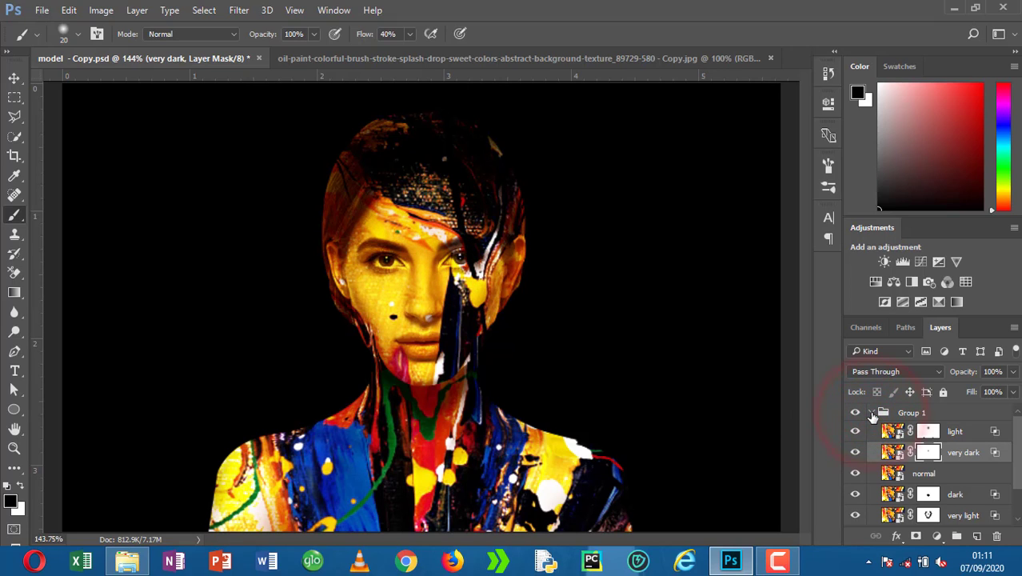
{"action": "left_click", "coordinate": [872, 413]}
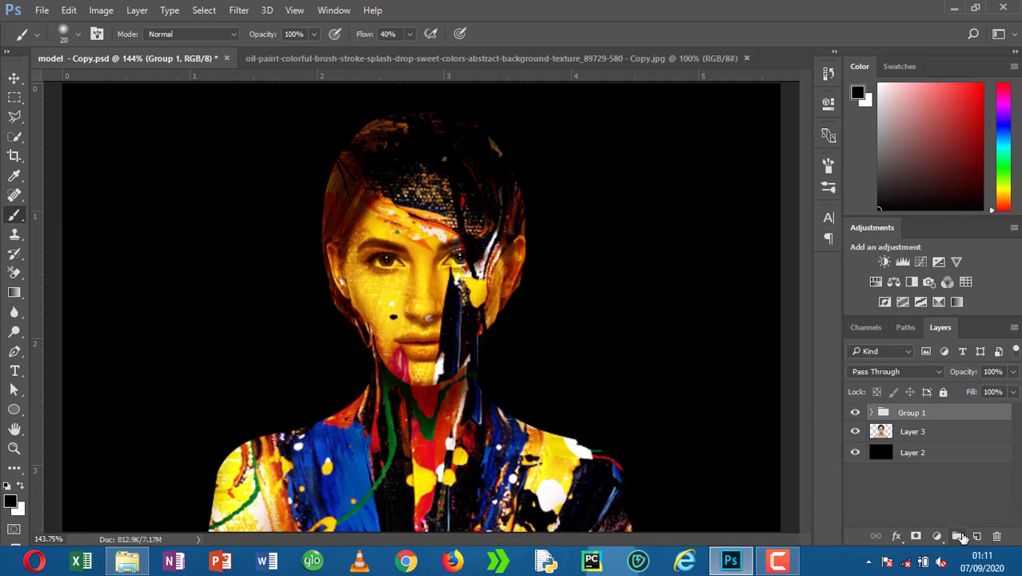
{"action": "left_click", "coordinate": [959, 535]}
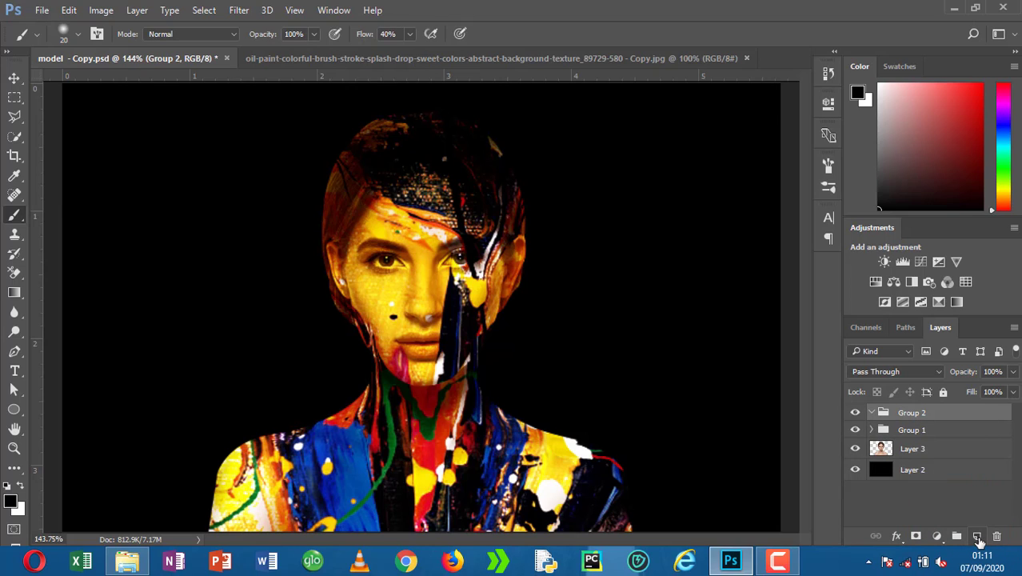
Step: Add a new layer inside the empty group, set its blend mode to Overlay and name it "highlights"
{"action": "left_click", "coordinate": [978, 540]}
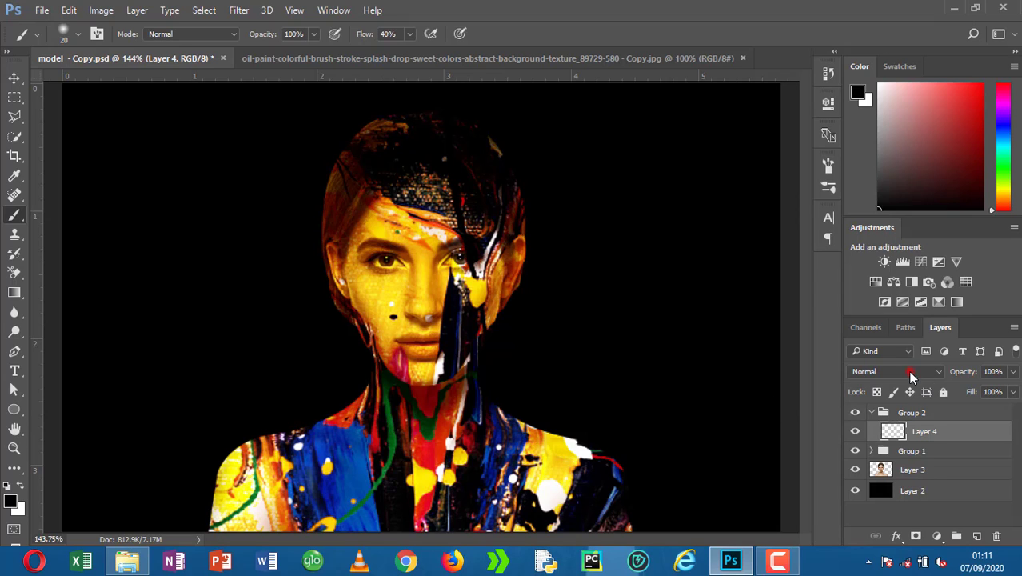
{"action": "left_click", "coordinate": [910, 373]}
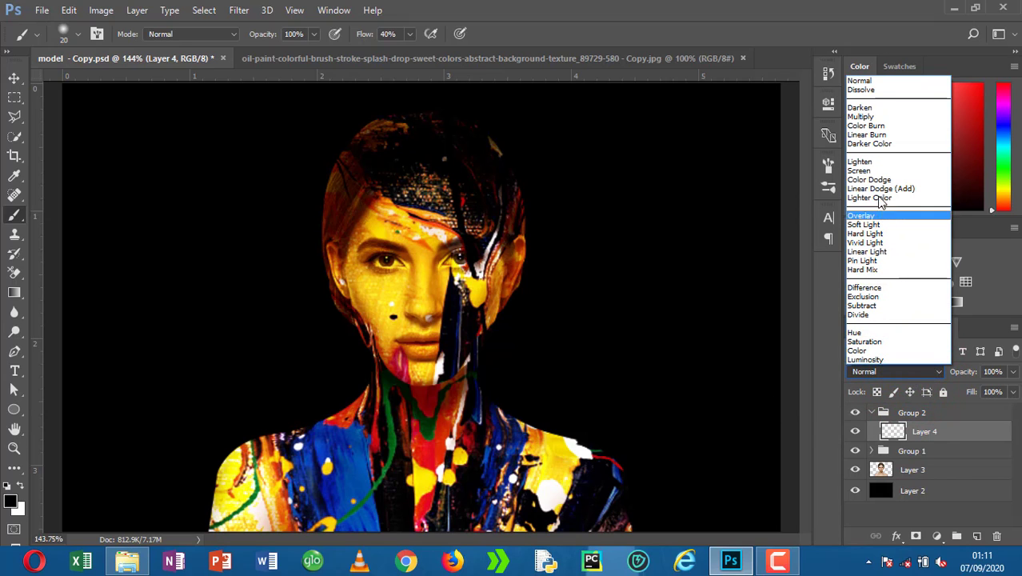
{"action": "double_click", "coordinate": [925, 433]}
{"action": "type", "text": "highlights"}
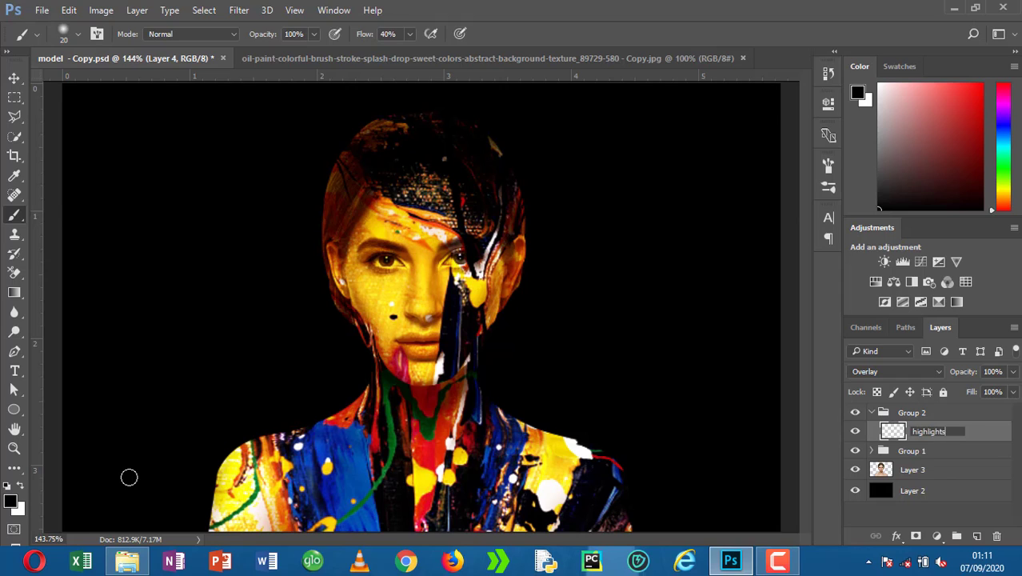
{"action": "key", "text": "Return"}
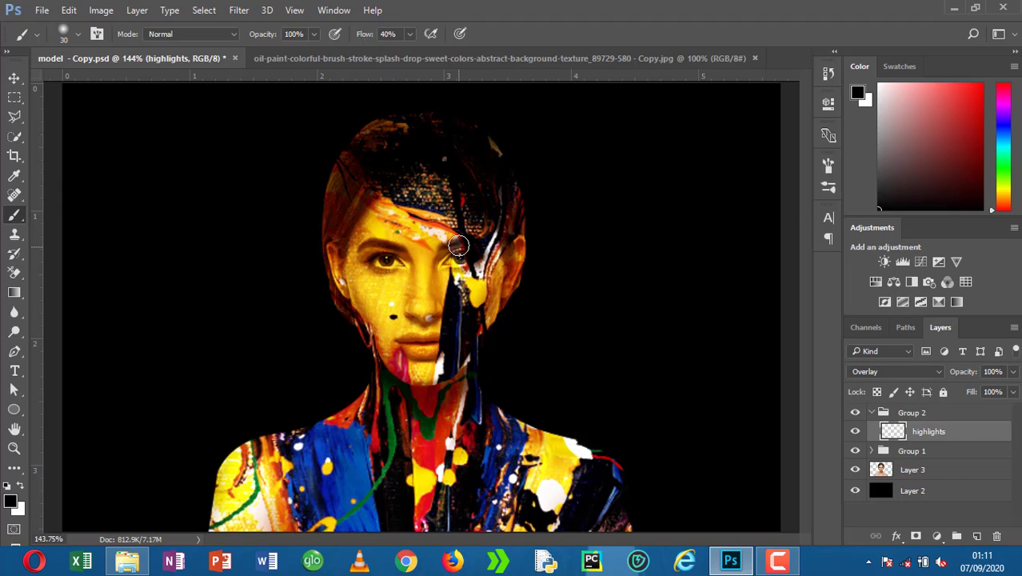
Step: Try brushing black and white strokes over the forehead and hairline on the highlights layer with a size 60 brush at 40% flow
{"action": "mouse_move", "coordinate": [352, 196]}
{"action": "left_mouse_down"}
{"action": "mouse_move", "coordinate": [423, 193]}
{"action": "mouse_move", "coordinate": [424, 226]}
{"action": "mouse_move", "coordinate": [404, 180]}
{"action": "mouse_move", "coordinate": [423, 212]}
{"action": "left_mouse_up"}
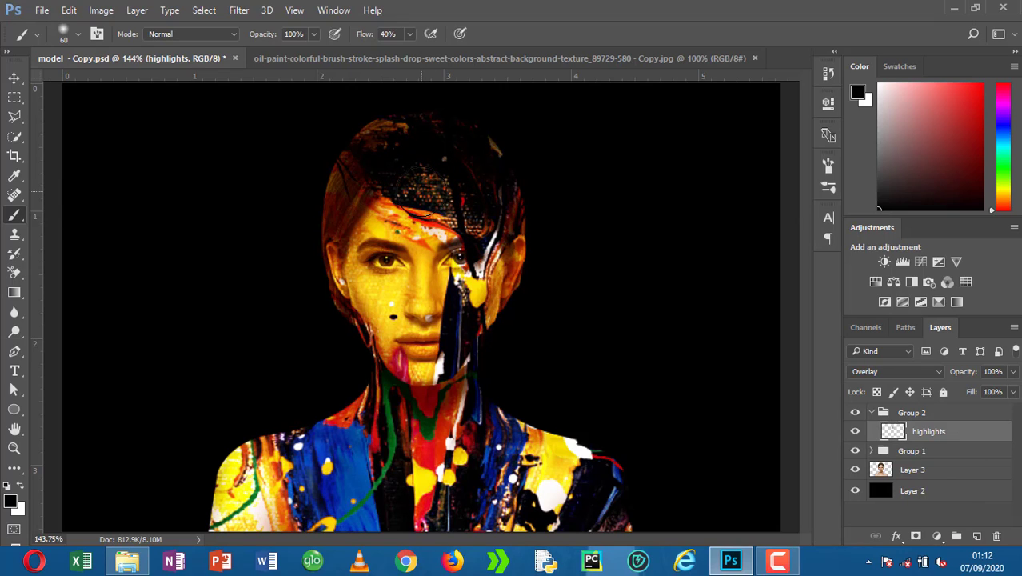
{"action": "key", "text": "ctrl+alt+z"}
{"action": "key", "text": "x"}
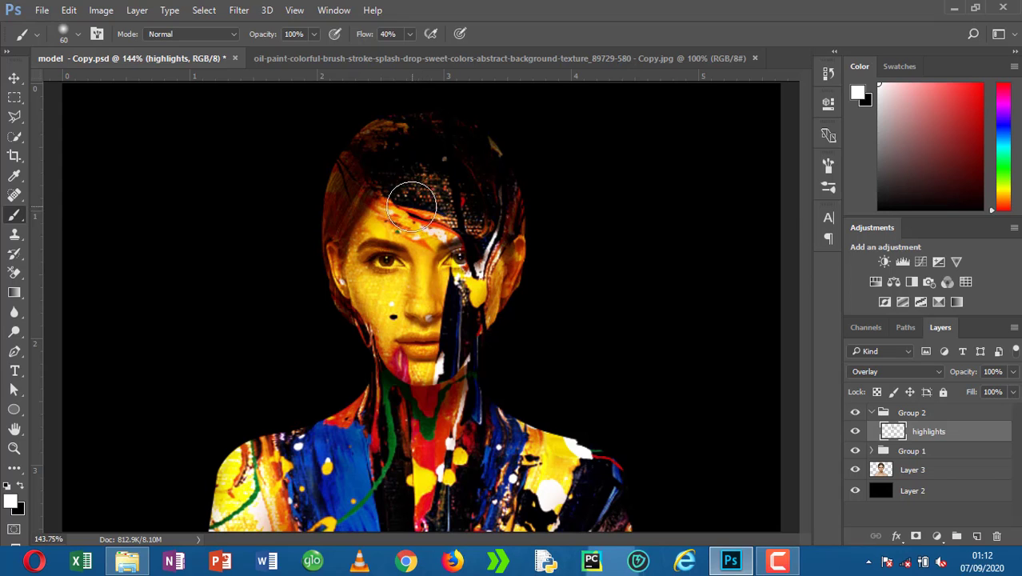
{"action": "mouse_move", "coordinate": [417, 203]}
{"action": "left_mouse_down"}
{"action": "mouse_move", "coordinate": [432, 180]}
{"action": "mouse_move", "coordinate": [398, 199]}
{"action": "mouse_move", "coordinate": [421, 194]}
{"action": "mouse_move", "coordinate": [412, 209]}
{"action": "left_mouse_up"}
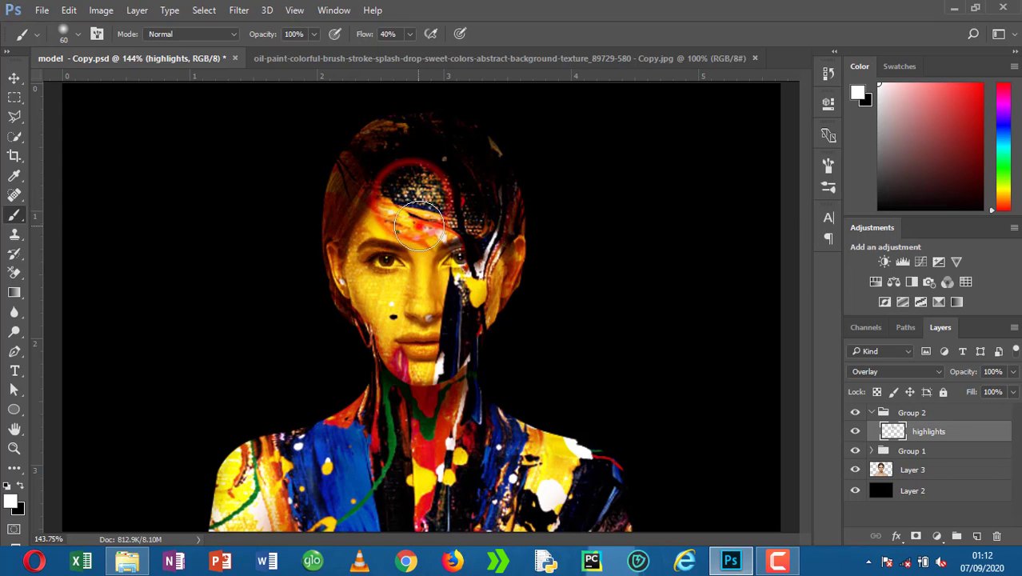
{"action": "key", "text": "ctrl+alt+z"}
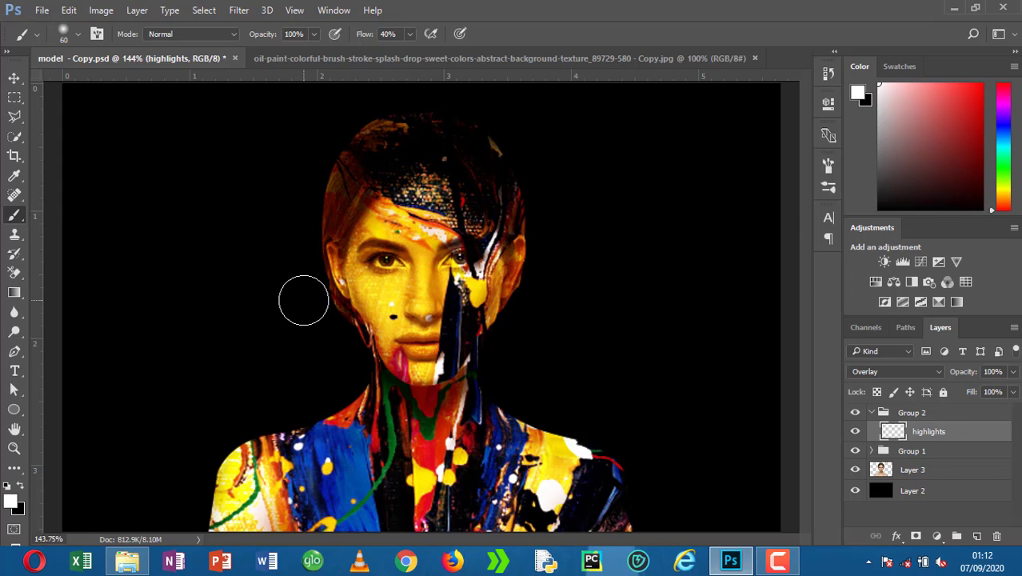
{"action": "key", "text": "ctrl+alt+z"}
{"action": "key", "text": "ctrl+alt+z"}
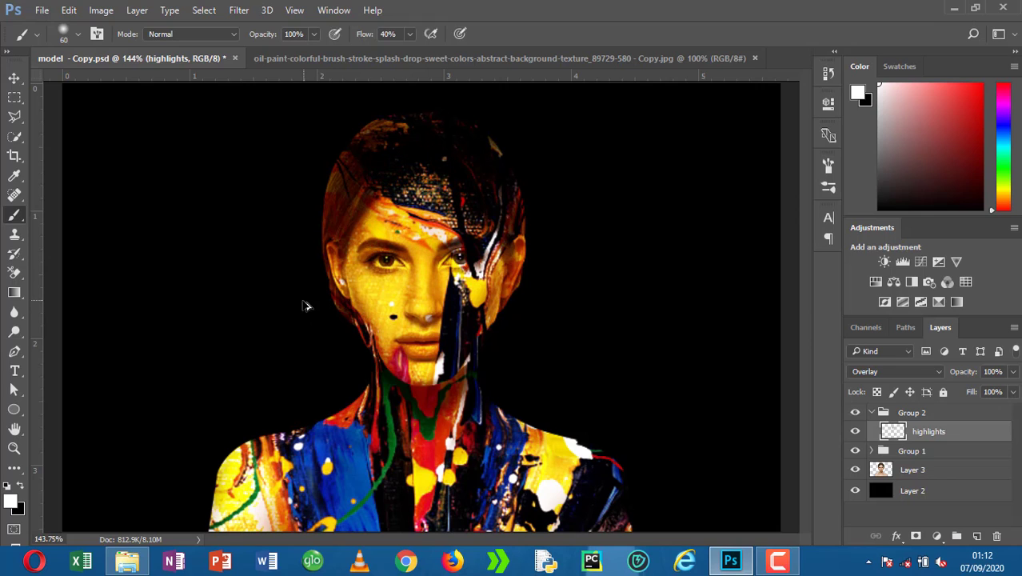
Step: Lower the brush flow to 5% and paint white highlights over the forehead with the size 60 brush
{"action": "left_click", "coordinate": [399, 34]}
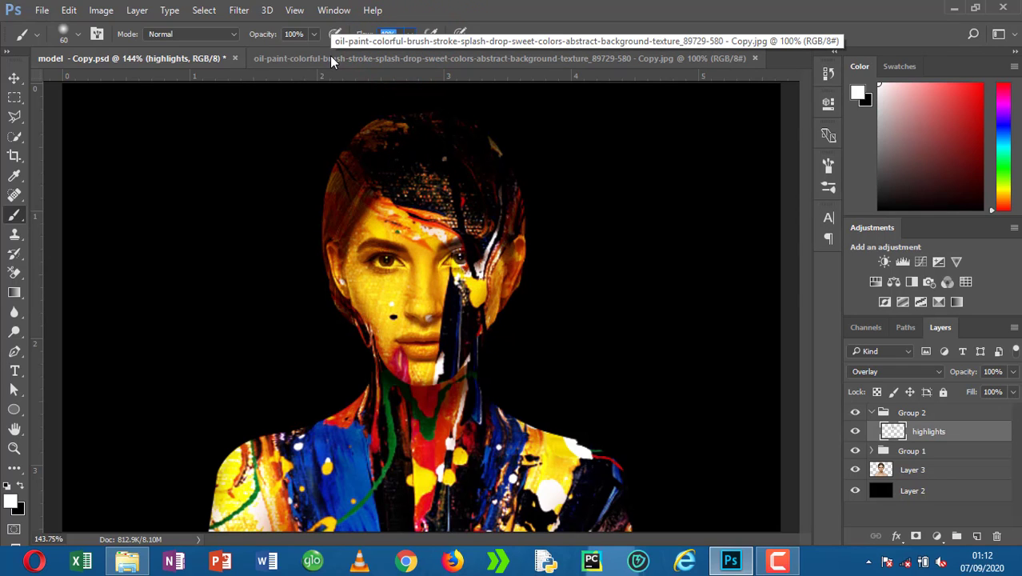
{"action": "type", "text": "1"}
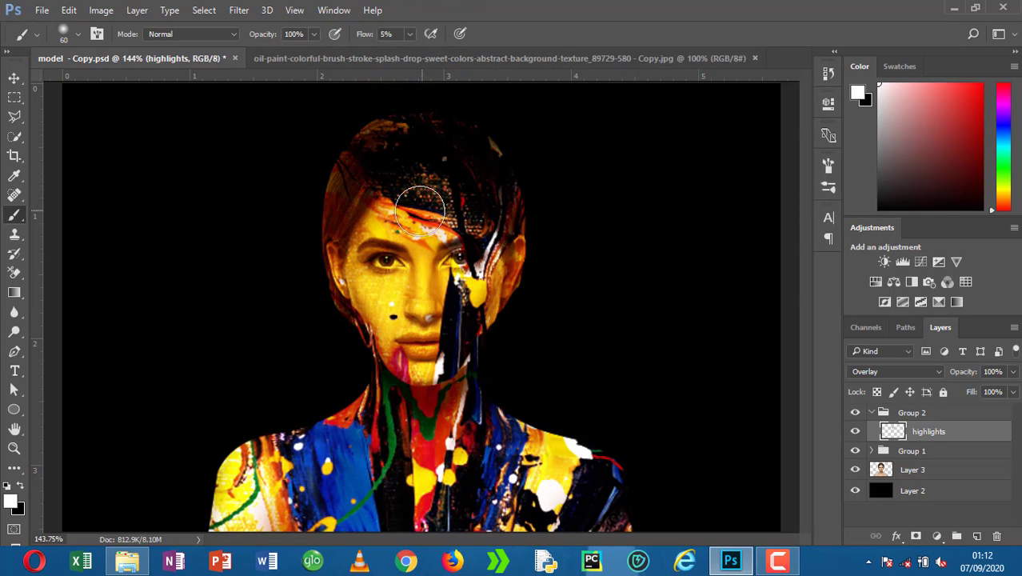
{"action": "mouse_move", "coordinate": [421, 209]}
{"action": "left_mouse_down"}
{"action": "mouse_move", "coordinate": [415, 217]}
{"action": "mouse_move", "coordinate": [440, 178]}
{"action": "mouse_move", "coordinate": [407, 225]}
{"action": "left_mouse_up"}
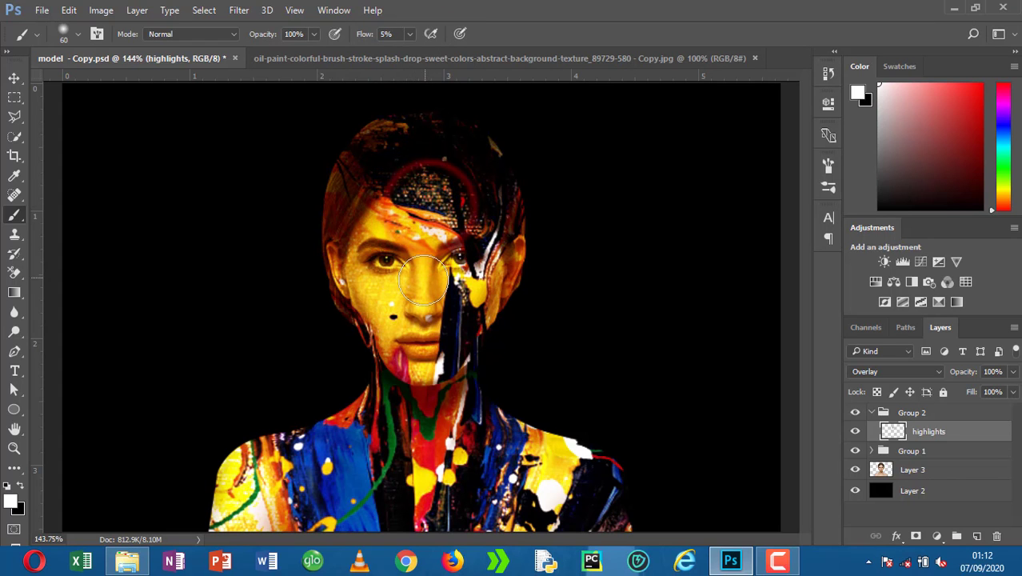
Step: Brush white highlights down the bridge of the nose with size 30 and size 20 brushes
{"action": "scroll", "coordinate": [411, 296], "scroll_direction": "up", "scroll_amount": 3}
{"action": "scroll", "coordinate": [422, 280], "scroll_direction": "up", "scroll_amount": 2}
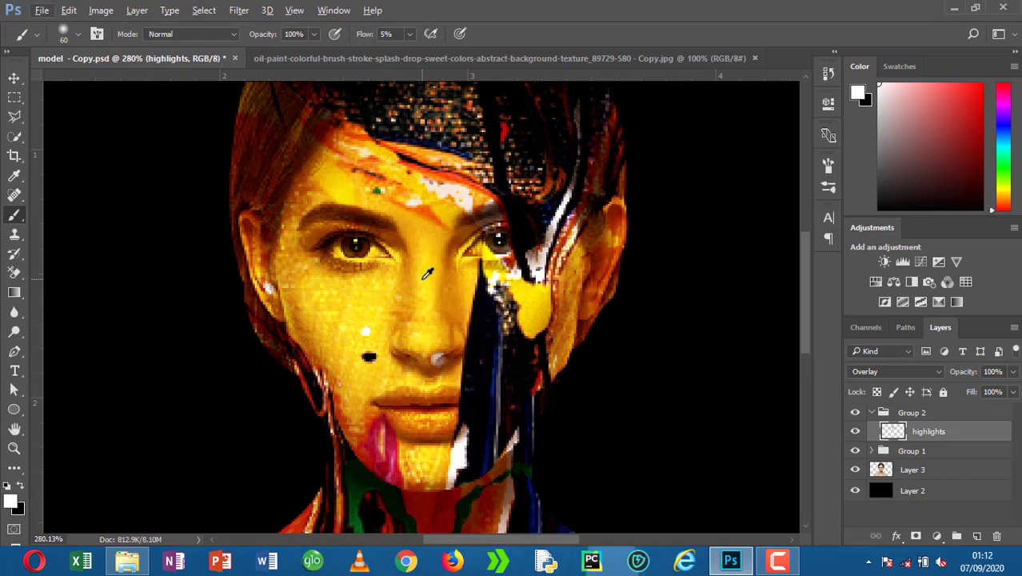
{"action": "key", "text": "bracketleft"}
{"action": "key", "text": "bracketleft"}
{"action": "key", "text": "bracketleft"}
{"action": "key", "text": "bracketleft"}
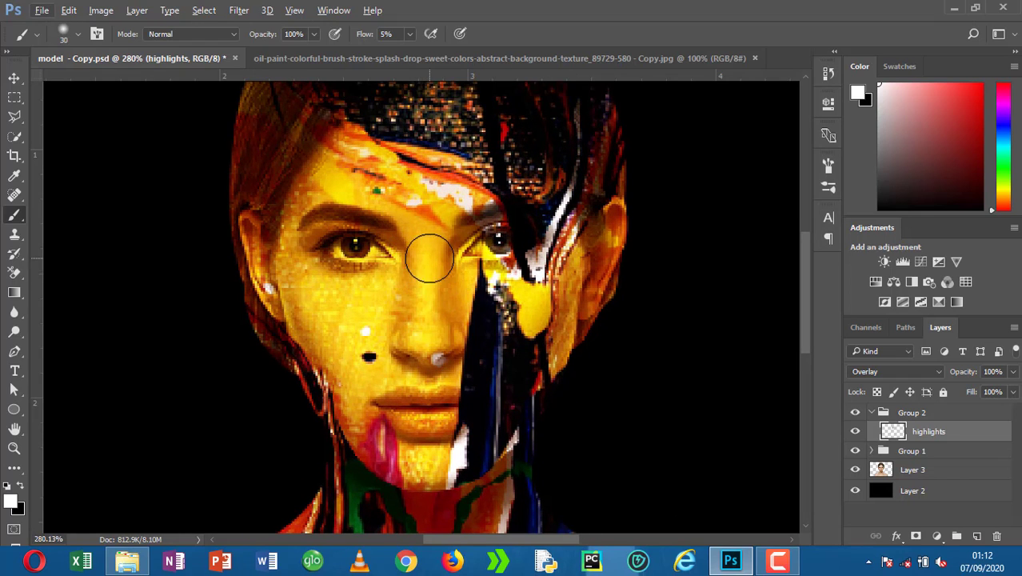
{"action": "left_click_drag", "start_coordinate": [430, 249], "coordinate": [428, 323]}
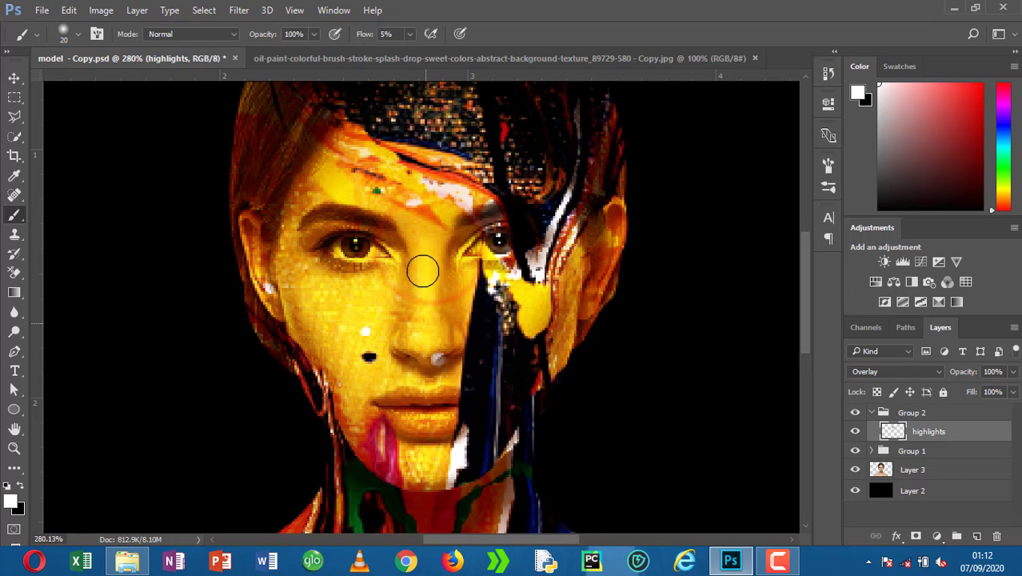
{"action": "left_click_drag", "start_coordinate": [422, 267], "coordinate": [427, 331]}
{"action": "left_click_drag", "start_coordinate": [424, 288], "coordinate": [424, 337]}
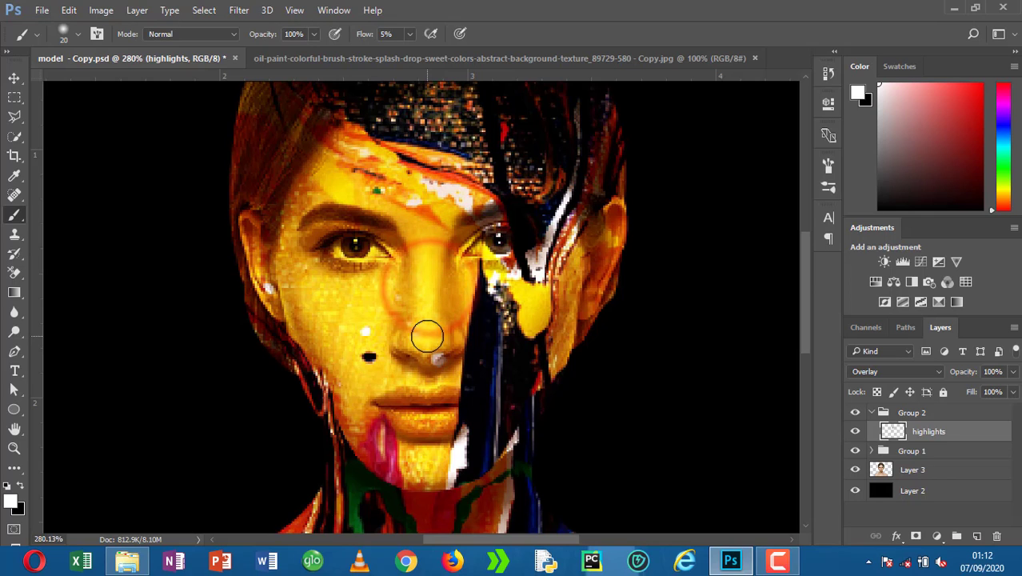
Step: Brush soft white highlights over the chin and both cheeks, using a size 25 brush for the cheeks
{"action": "key", "text": "bracketright"}
{"action": "key", "text": "bracketleft"}
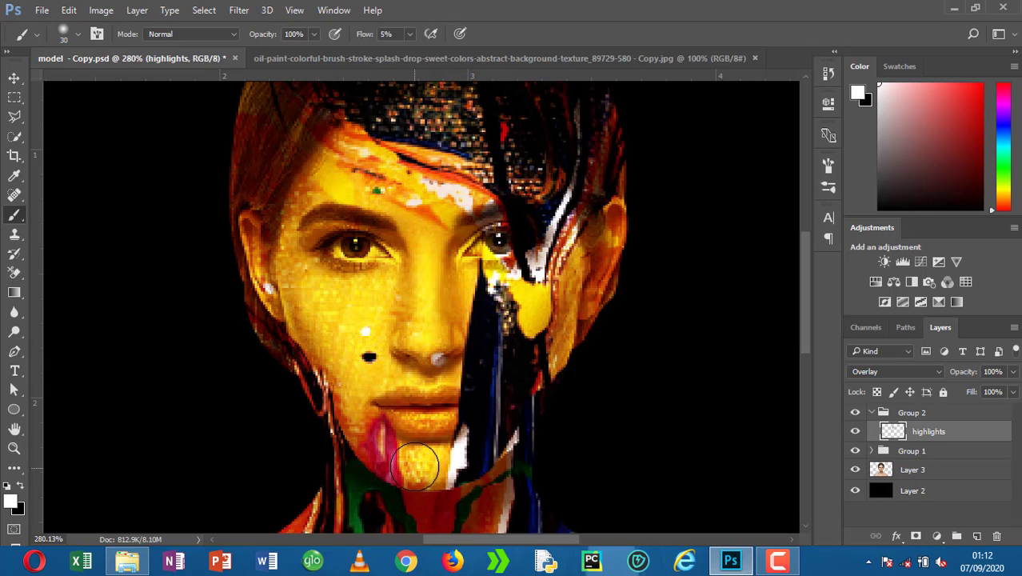
{"action": "key", "text": "bracketleft"}
{"action": "mouse_move", "coordinate": [405, 456]}
{"action": "left_mouse_down"}
{"action": "mouse_move", "coordinate": [446, 458]}
{"action": "mouse_move", "coordinate": [414, 464]}
{"action": "mouse_move", "coordinate": [437, 470]}
{"action": "mouse_move", "coordinate": [384, 471]}
{"action": "left_mouse_up"}
{"action": "key", "text": "bracketright"}
{"action": "key", "text": "bracketright"}
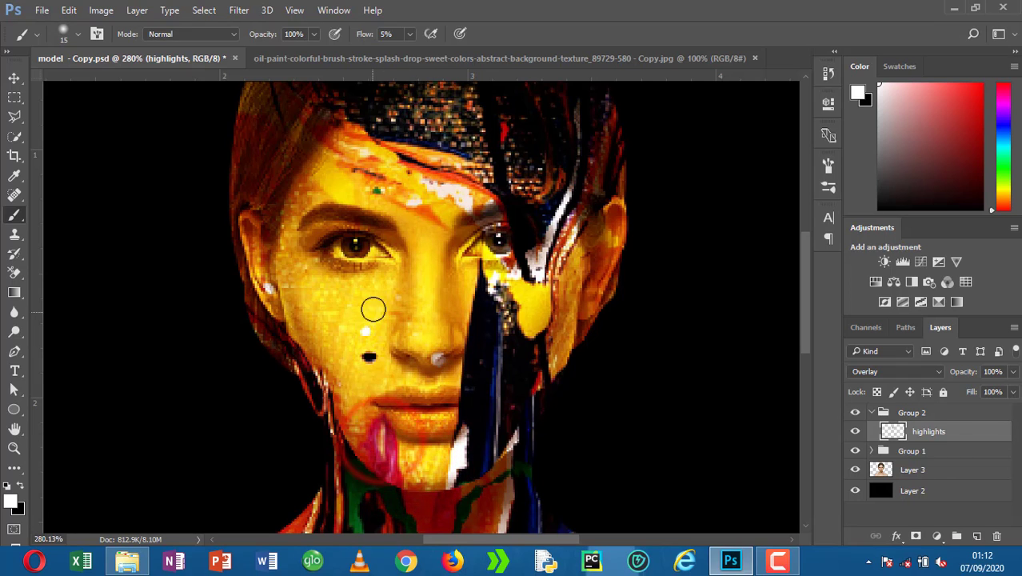
{"action": "left_click", "coordinate": [367, 304]}
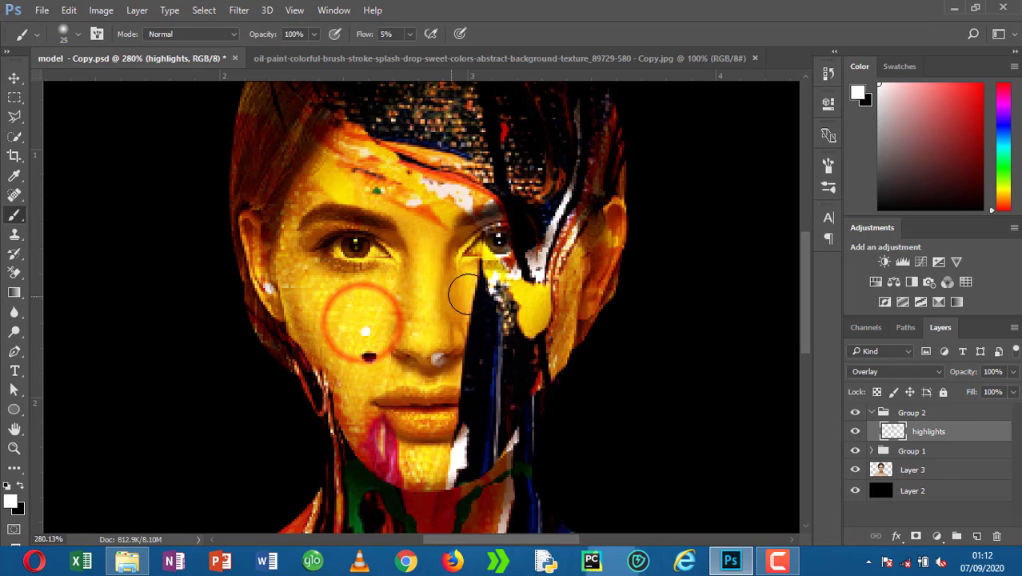
{"action": "mouse_move", "coordinate": [478, 280]}
{"action": "left_mouse_down"}
{"action": "mouse_move", "coordinate": [490, 304]}
{"action": "mouse_move", "coordinate": [484, 289]}
{"action": "mouse_move", "coordinate": [503, 298]}
{"action": "mouse_move", "coordinate": [480, 297]}
{"action": "left_mouse_up"}
{"action": "left_click", "coordinate": [376, 302]}
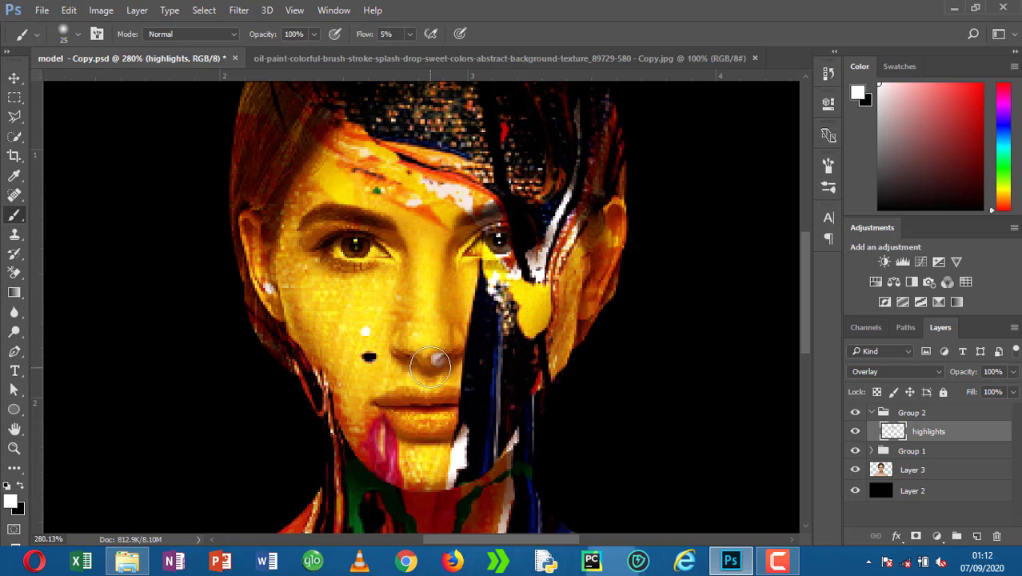
Step: Enlarge the brush to size 100
{"action": "scroll", "coordinate": [426, 364], "scroll_direction": "down", "scroll_amount": 1}
{"action": "scroll", "coordinate": [429, 365], "scroll_direction": "down", "scroll_amount": 7}
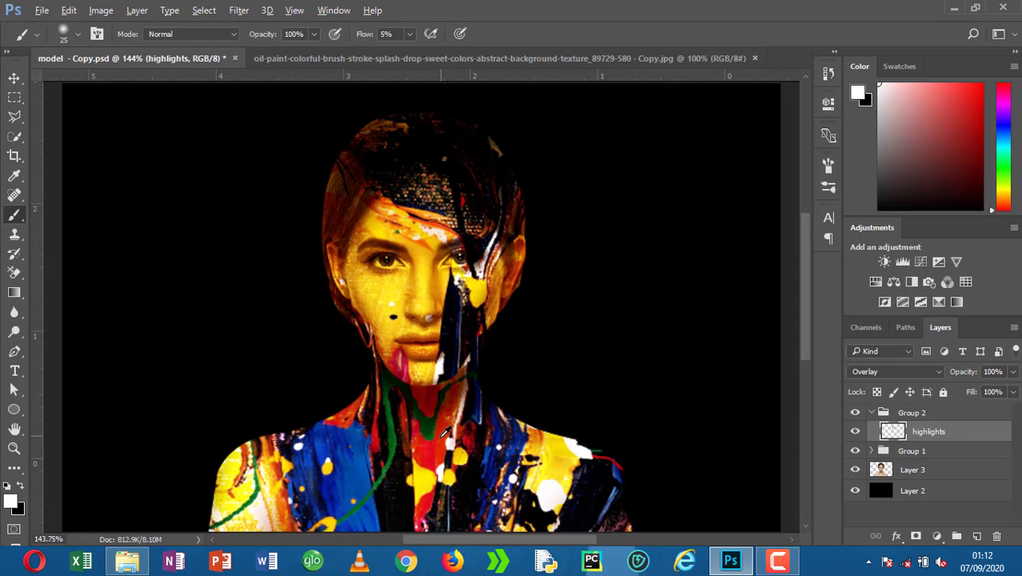
{"action": "key", "text": "bracketright"}
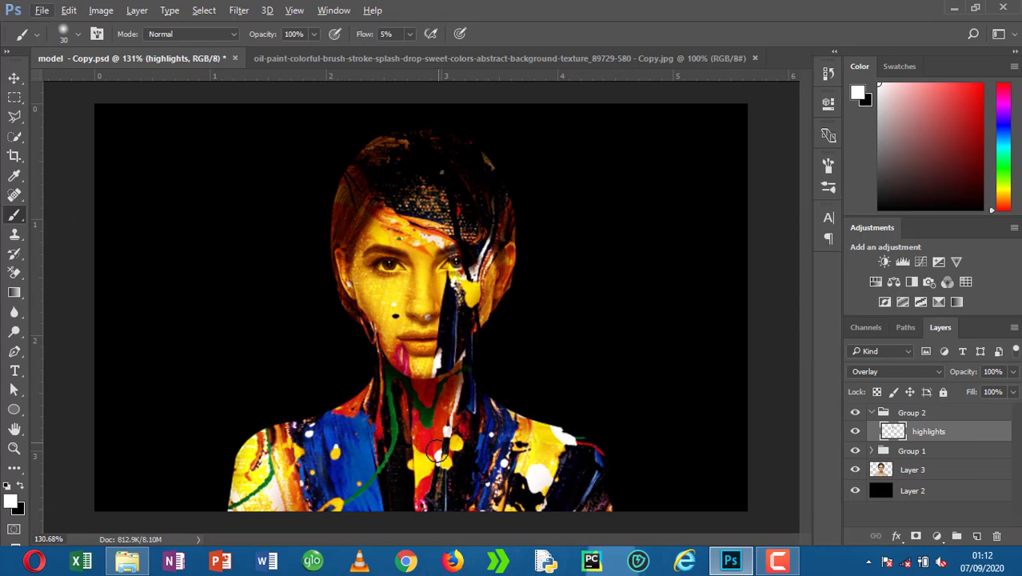
{"action": "key", "text": "bracketright"}
{"action": "key", "text": "bracketright"}
{"action": "key", "text": "bracketright"}
{"action": "key", "text": "bracketright"}
Step: In the highlights layer's Blend If settings, raise the Underlying Layer black slider past 92 and apply the change
{"action": "left_click", "coordinate": [1004, 432]}
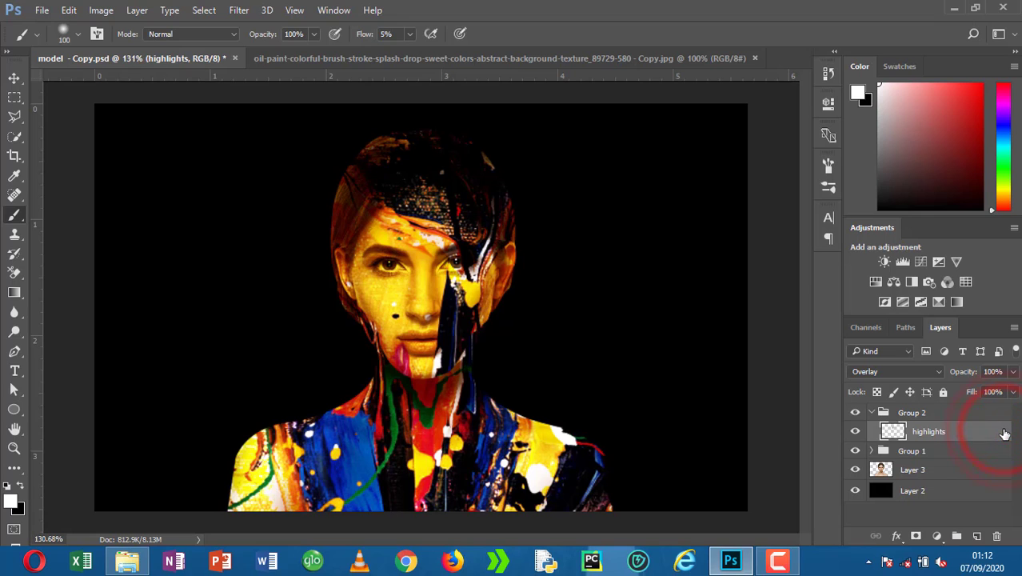
{"action": "double_click", "coordinate": [1004, 432]}
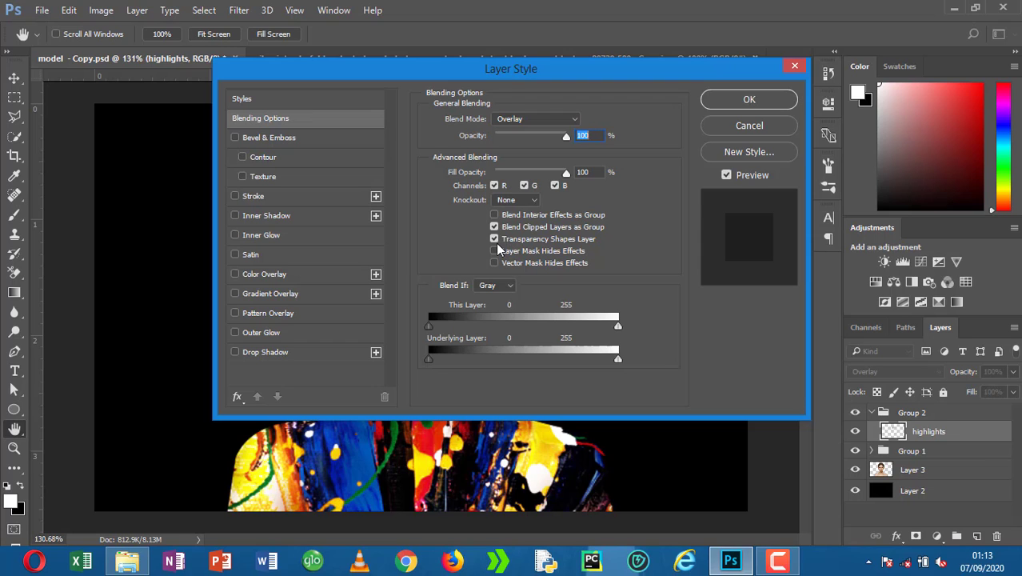
{"action": "left_click_drag", "start_coordinate": [513, 68], "coordinate": [819, 59]}
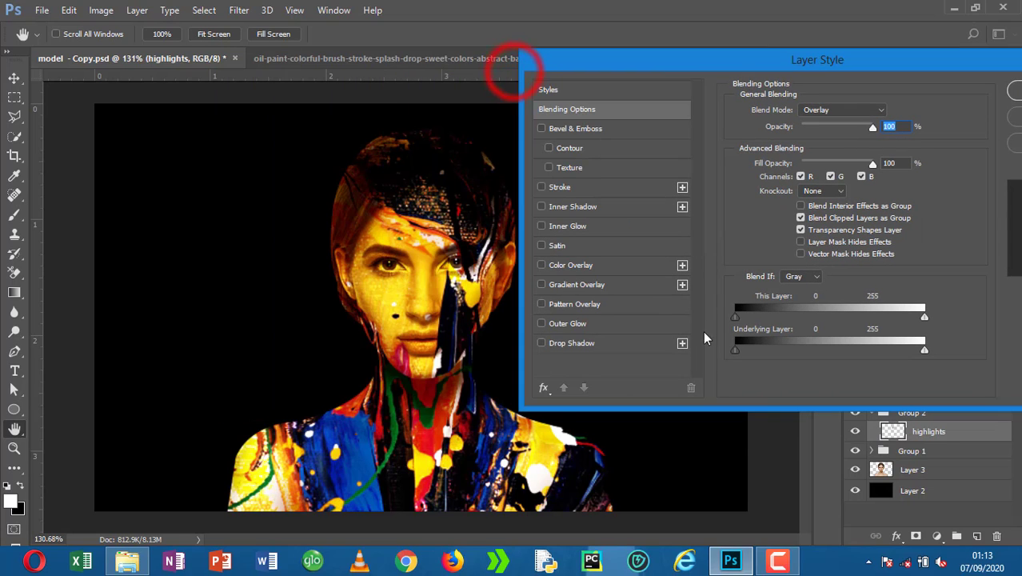
{"action": "left_click_drag", "start_coordinate": [734, 350], "coordinate": [773, 350]}
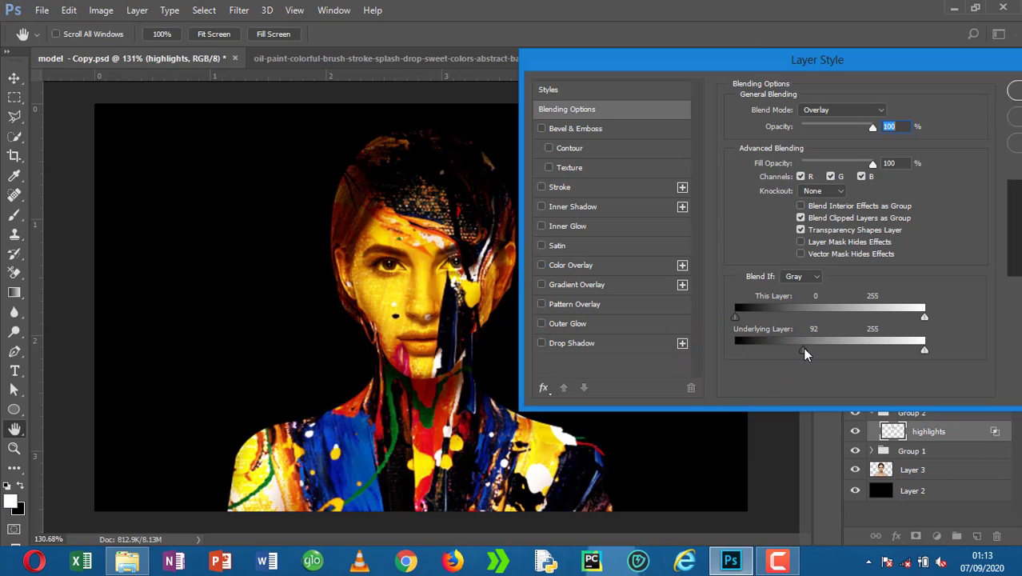
{"action": "left_click_drag", "start_coordinate": [801, 348], "coordinate": [846, 346]}
{"action": "left_click", "coordinate": [1015, 91]}
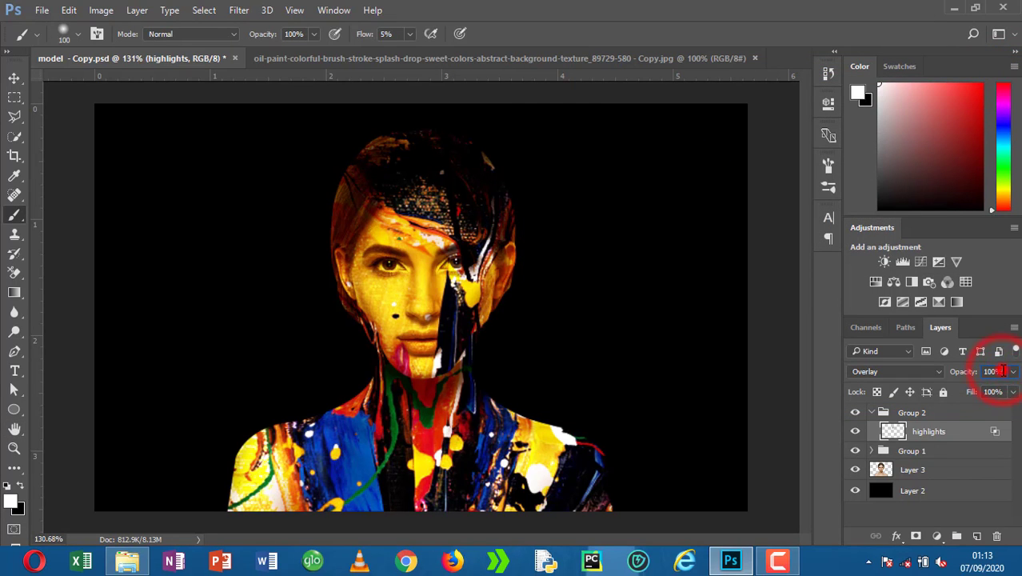
Step: Set the highlights layer's opacity to 70%
{"action": "left_click", "coordinate": [1001, 371]}
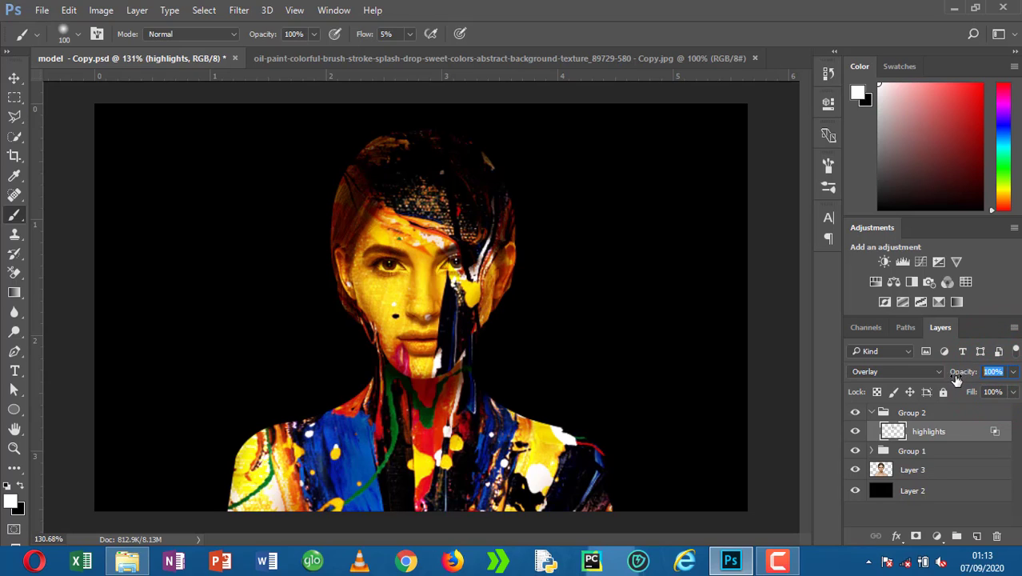
{"action": "type", "text": "70"}
{"action": "key", "text": "Return"}
Step: Add a new layer above the highlights layer and name it "shadows"
{"action": "left_click", "coordinate": [977, 536]}
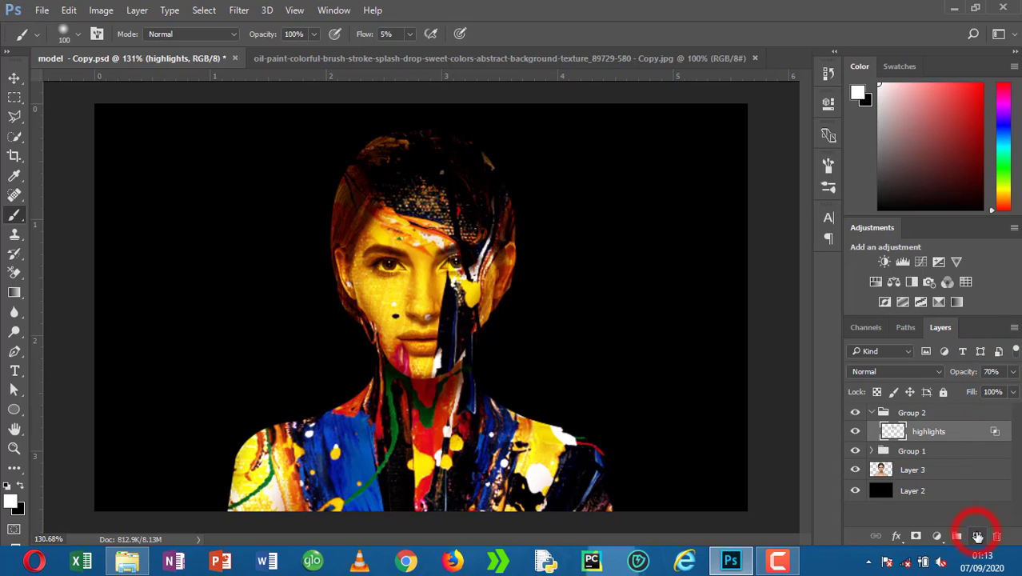
{"action": "double_click", "coordinate": [925, 431]}
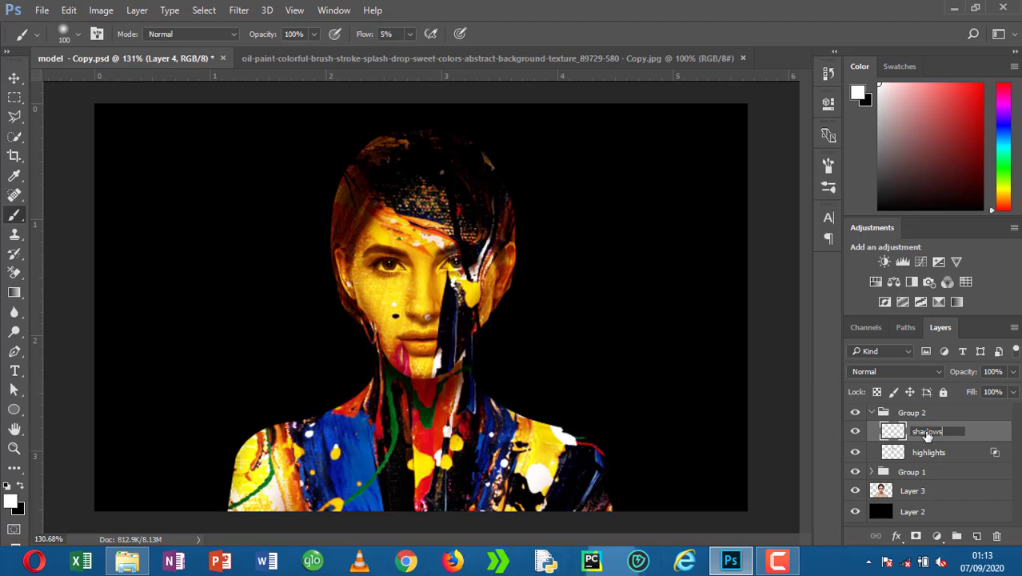
{"action": "left_click", "coordinate": [969, 433]}
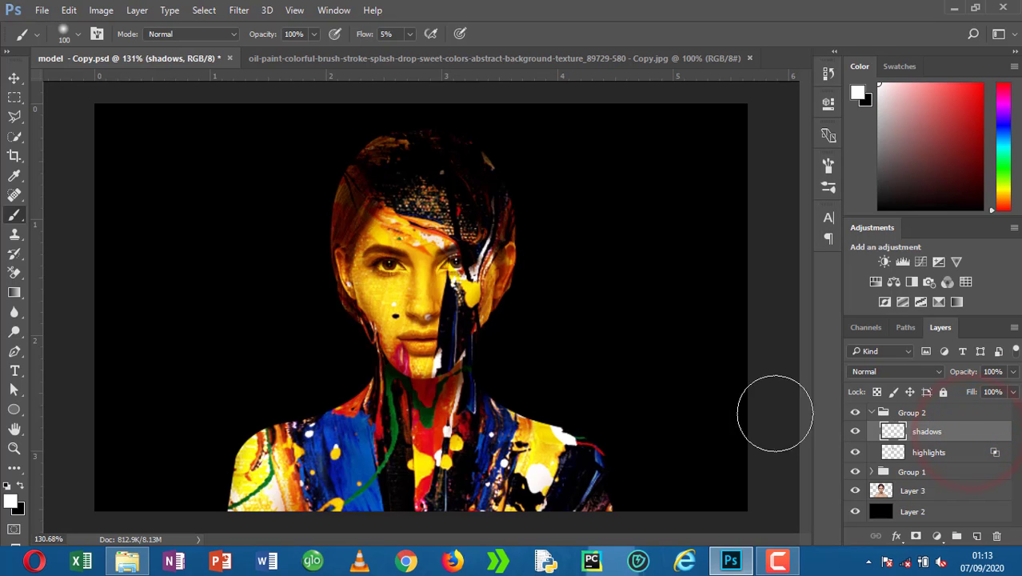
Step: Make black the foreground colour, shrink the brush to size 30 and set its flow to 11%
{"action": "key", "text": "x"}
{"action": "mouse_move", "coordinate": [384, 278]}
{"action": "left_mouse_down"}
{"action": "mouse_move", "coordinate": [416, 244]}
{"action": "mouse_move", "coordinate": [387, 280]}
{"action": "mouse_move", "coordinate": [408, 283]}
{"action": "left_mouse_up"}
{"action": "scroll", "coordinate": [408, 282], "scroll_direction": "up", "scroll_amount": 5}
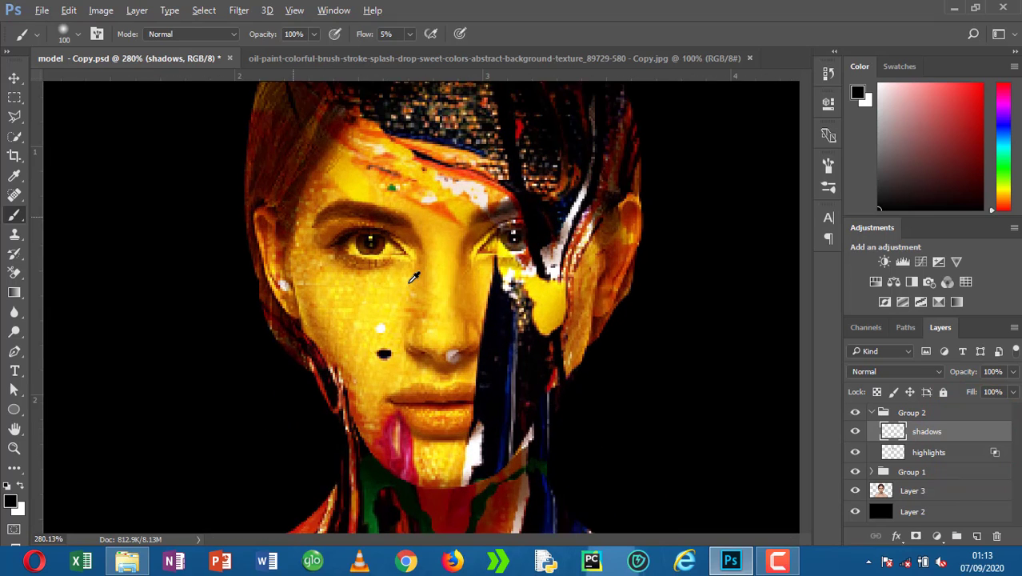
{"action": "key", "text": "bracketleft"}
{"action": "key", "text": "bracketleft"}
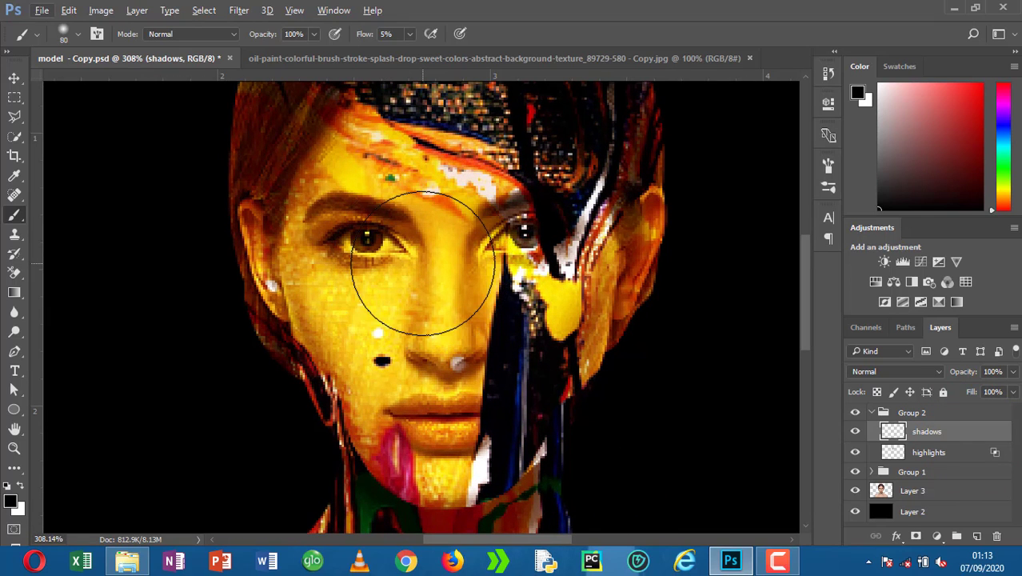
{"action": "key", "text": "bracketleft"}
{"action": "key", "text": "bracketleft"}
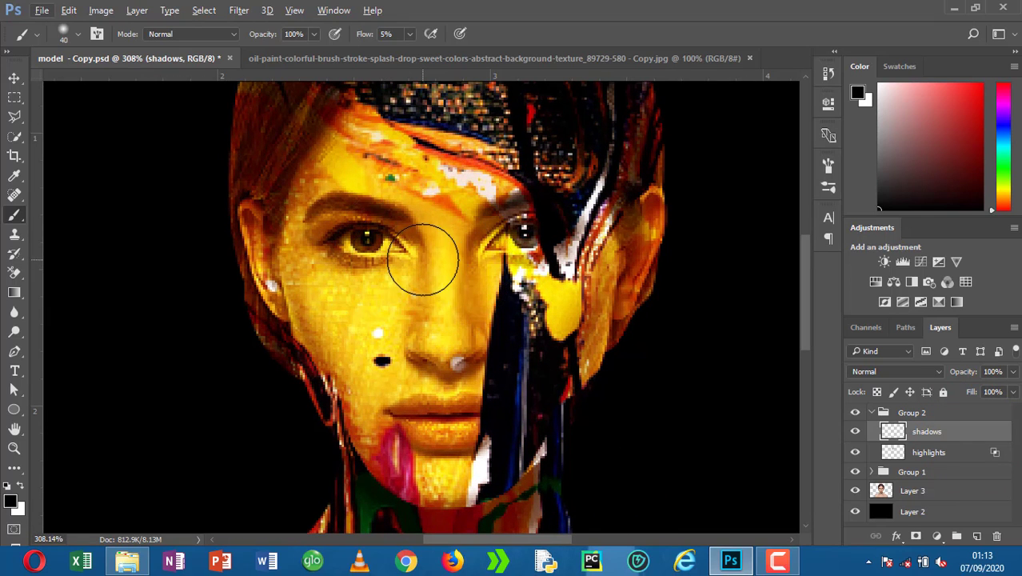
{"action": "key", "text": "bracketleft"}
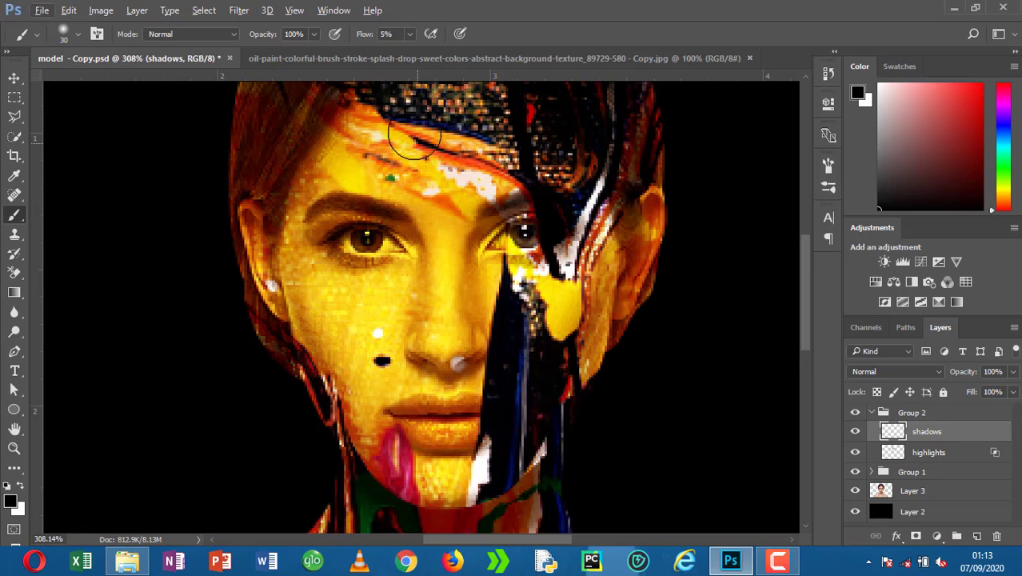
{"action": "left_click", "coordinate": [388, 34]}
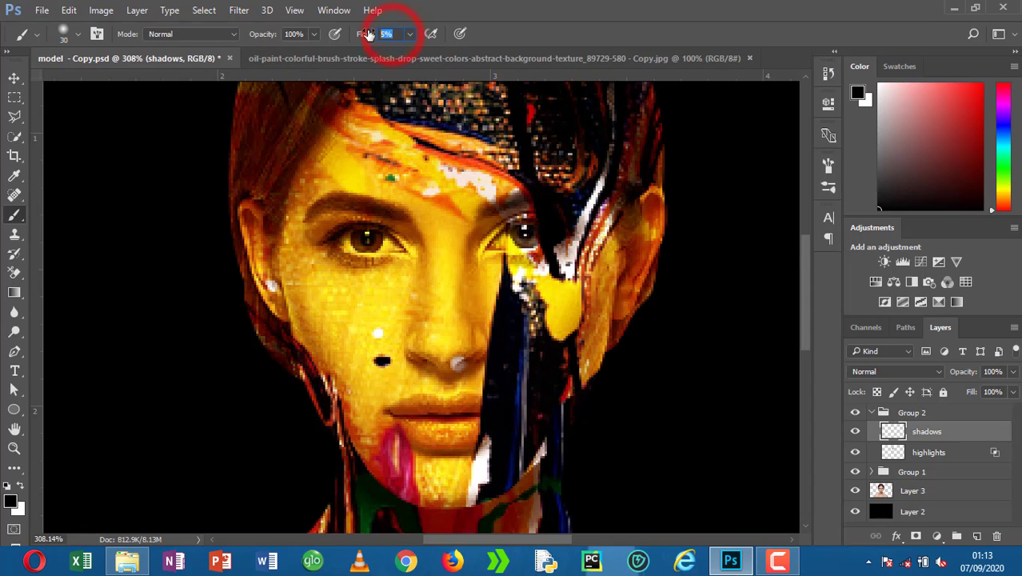
{"action": "type", "text": "11"}
{"action": "key", "text": "Return"}
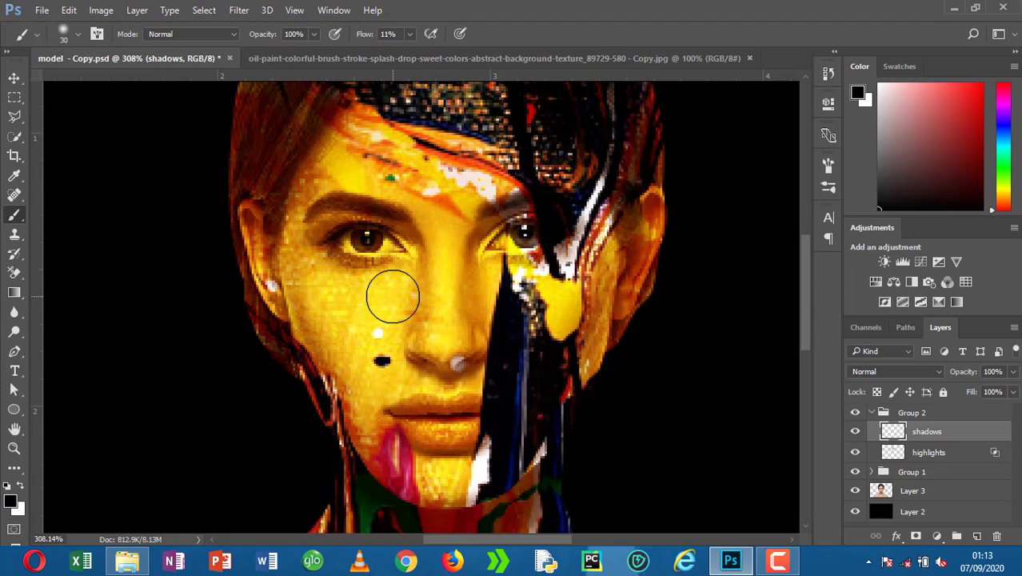
Step: Paint black shading along the side of the nose below the inner eye corner with a size 9 brush
{"action": "key", "text": "bracketleft"}
{"action": "key", "text": "bracketleft"}
{"action": "key", "text": "bracketleft"}
{"action": "key", "text": "bracketleft"}
{"action": "key", "text": "bracketleft"}
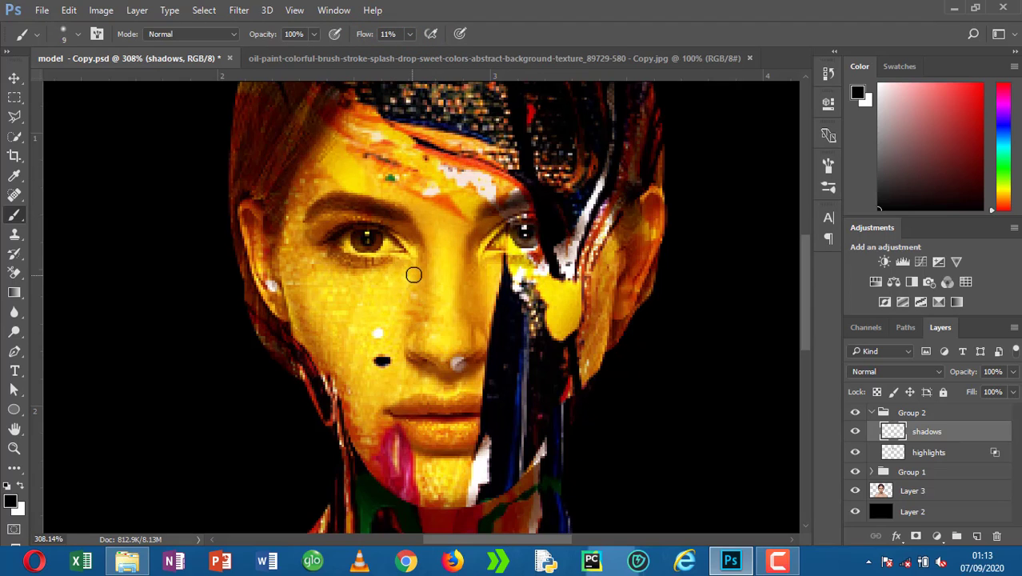
{"action": "left_click_drag", "start_coordinate": [414, 273], "coordinate": [414, 320]}
{"action": "left_click_drag", "start_coordinate": [416, 257], "coordinate": [413, 308]}
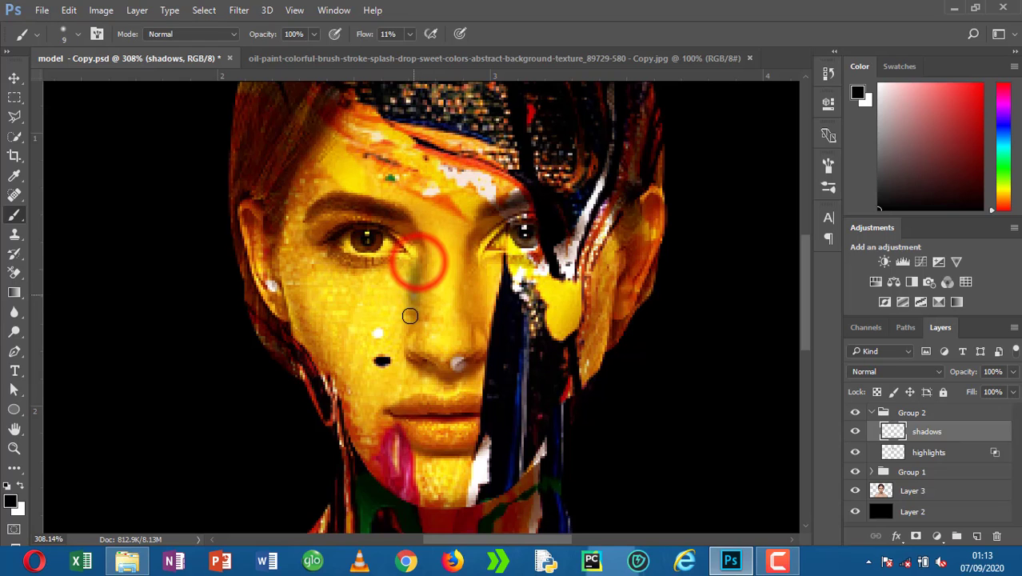
Step: Change the shadows layer's blend mode to Overlay and brush black shading down both sides of the nose
{"action": "left_click", "coordinate": [885, 373]}
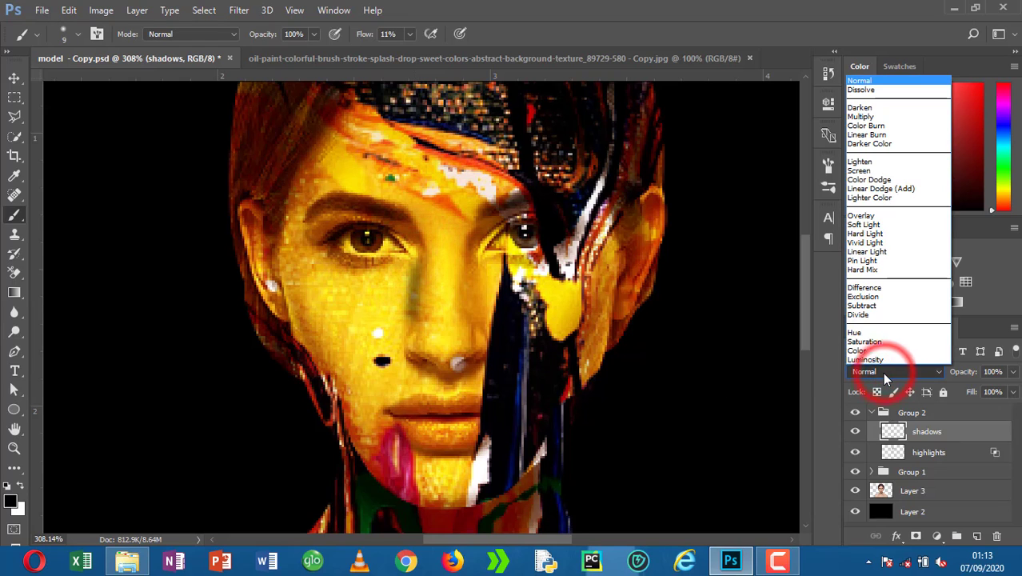
{"action": "left_click", "coordinate": [872, 215]}
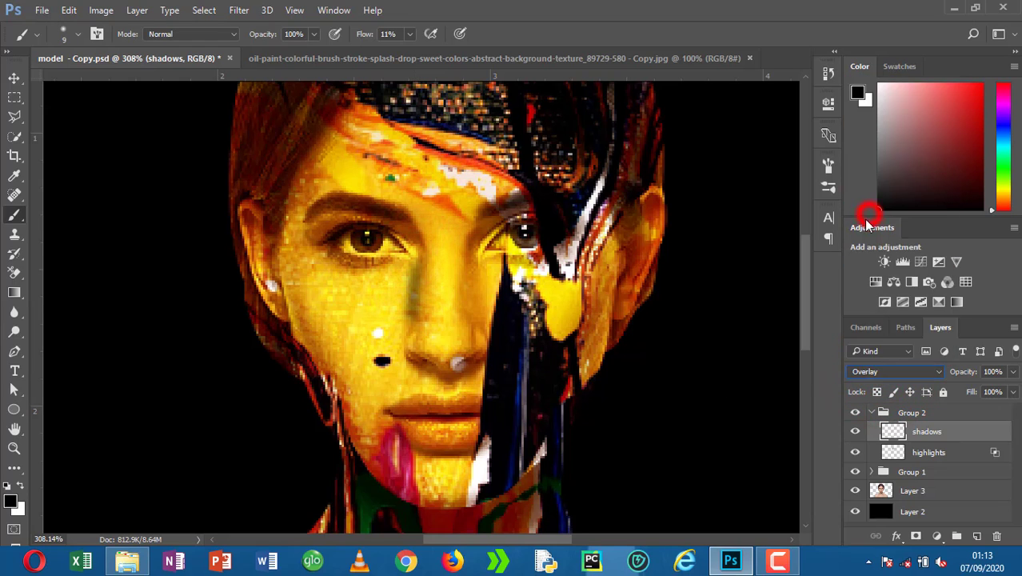
{"action": "left_click_drag", "start_coordinate": [411, 274], "coordinate": [406, 337]}
{"action": "left_click_drag", "start_coordinate": [478, 270], "coordinate": [479, 354]}
{"action": "left_click", "coordinate": [489, 349]}
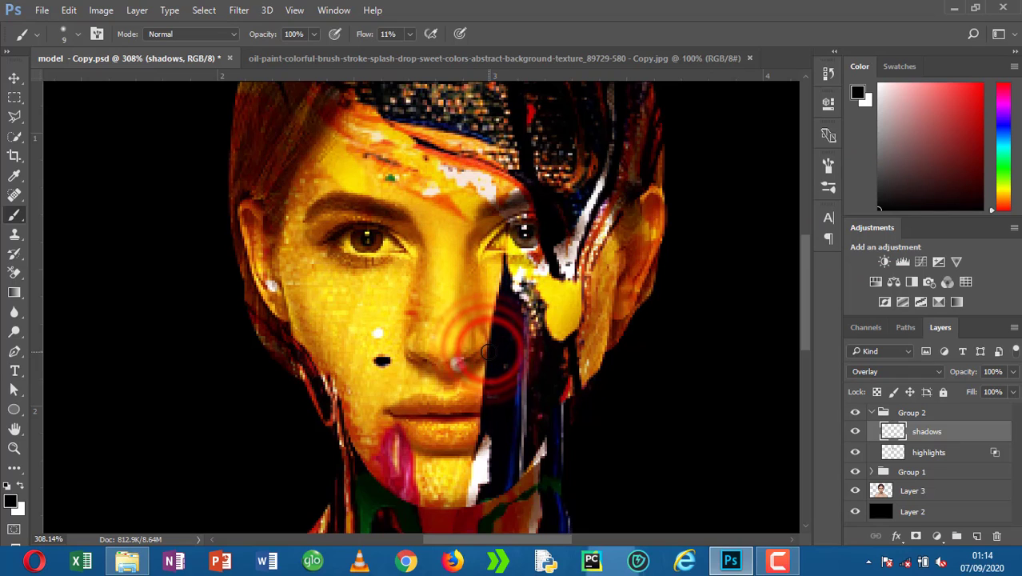
Step: Add black shading beside both nostrils, starting with a size 15 brush
{"action": "key", "text": "bracketright"}
{"action": "key", "text": "bracketright"}
{"action": "left_click", "coordinate": [487, 349]}
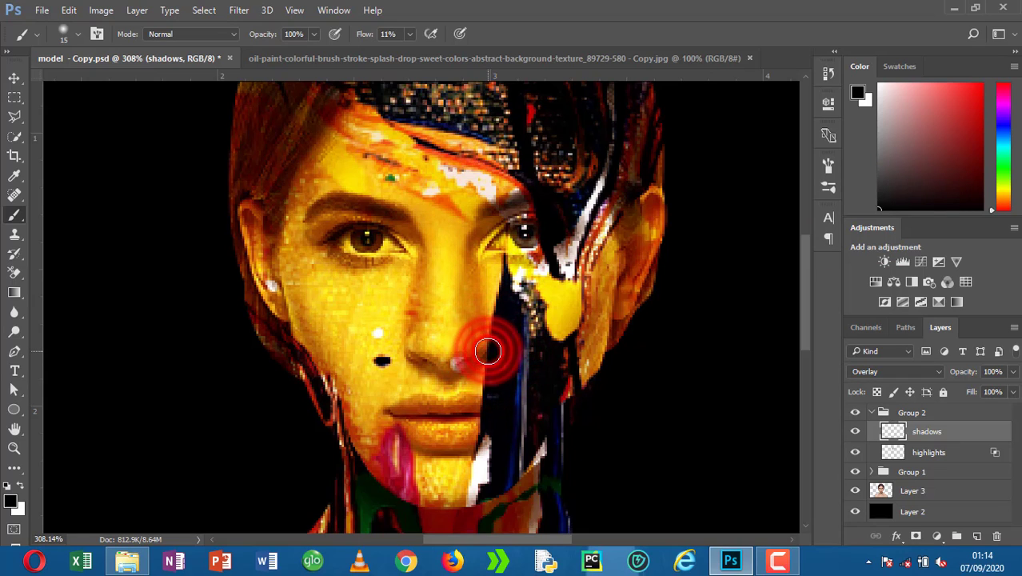
{"action": "left_click", "coordinate": [406, 351]}
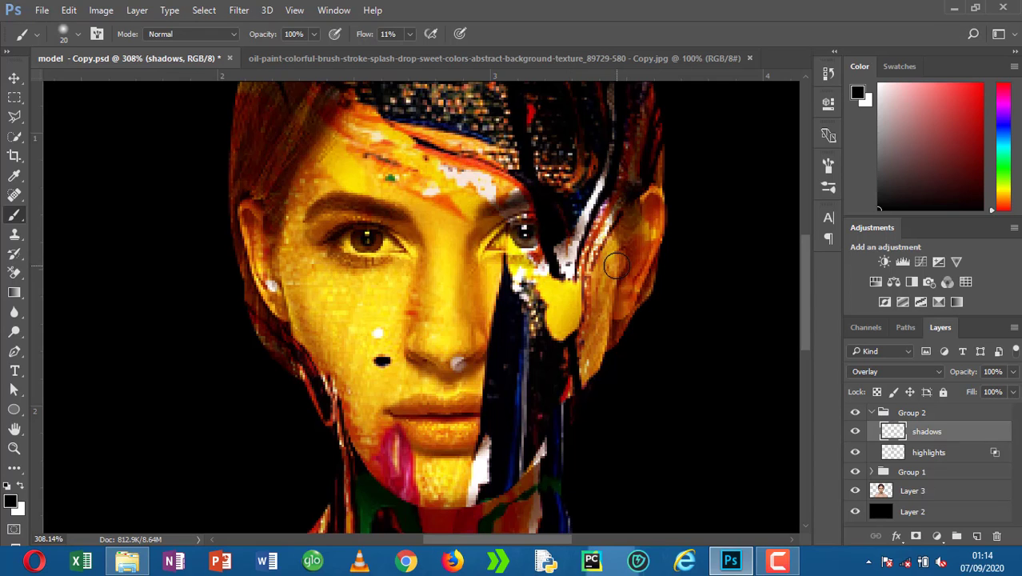
Step: Brush black shading over both ears and along both sides of the face with a size 30 brush
{"action": "key", "text": "bracketright"}
{"action": "scroll", "coordinate": [652, 209], "scroll_direction": "down", "scroll_amount": 4}
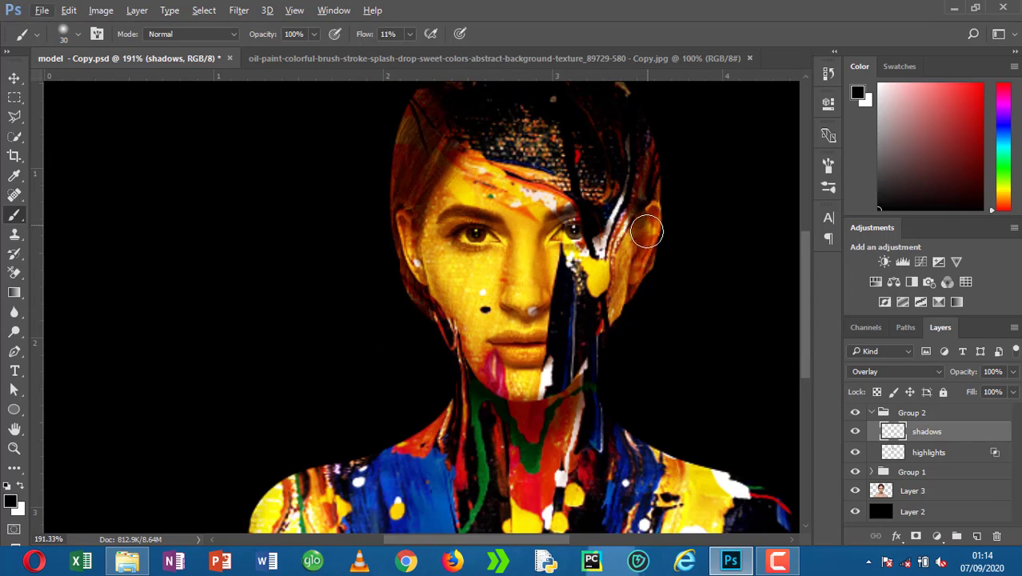
{"action": "mouse_move", "coordinate": [648, 228]}
{"action": "left_mouse_down"}
{"action": "mouse_move", "coordinate": [661, 210]}
{"action": "mouse_move", "coordinate": [631, 240]}
{"action": "mouse_move", "coordinate": [640, 248]}
{"action": "left_mouse_up"}
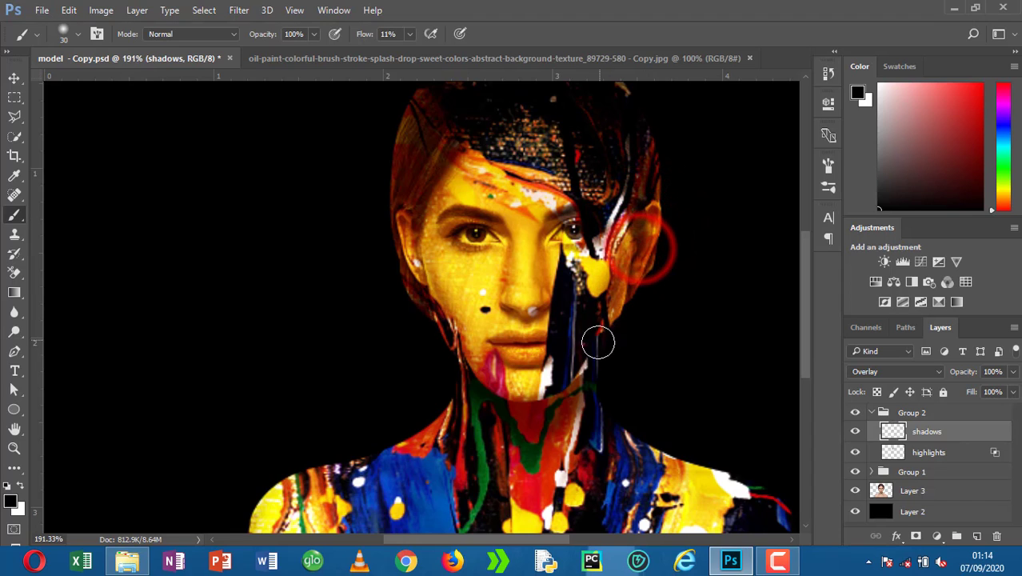
{"action": "left_click", "coordinate": [628, 308]}
{"action": "mouse_move", "coordinate": [458, 150]}
{"action": "left_mouse_down"}
{"action": "mouse_move", "coordinate": [427, 199]}
{"action": "mouse_move", "coordinate": [436, 134]}
{"action": "mouse_move", "coordinate": [451, 171]}
{"action": "mouse_move", "coordinate": [423, 222]}
{"action": "left_mouse_up"}
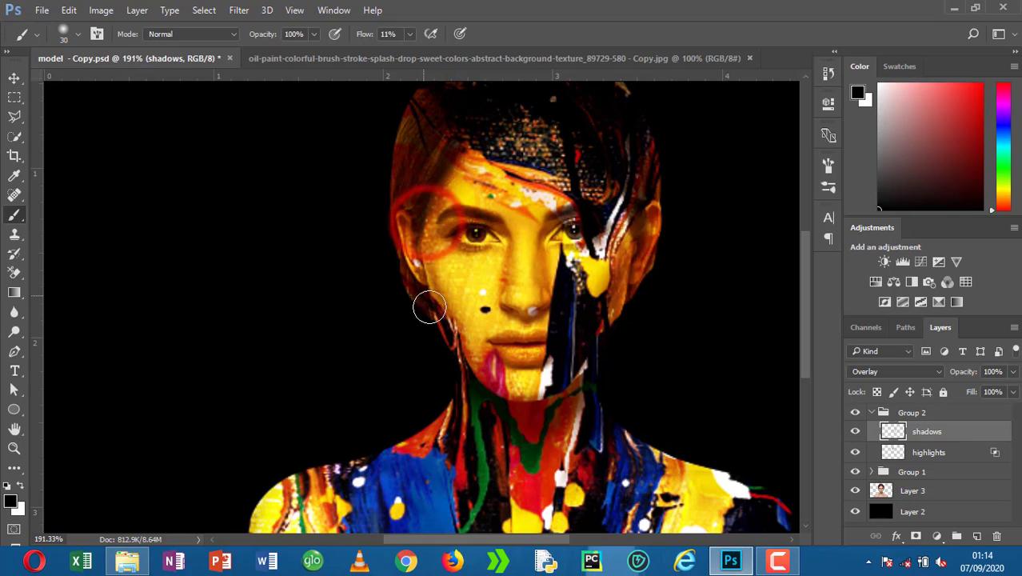
{"action": "mouse_move", "coordinate": [429, 307]}
{"action": "left_mouse_down"}
{"action": "mouse_move", "coordinate": [455, 360]}
{"action": "mouse_move", "coordinate": [451, 323]}
{"action": "mouse_move", "coordinate": [483, 385]}
{"action": "mouse_move", "coordinate": [464, 363]}
{"action": "mouse_move", "coordinate": [472, 382]}
{"action": "mouse_move", "coordinate": [460, 355]}
{"action": "left_mouse_up"}
{"action": "left_click_drag", "start_coordinate": [426, 289], "coordinate": [422, 263]}
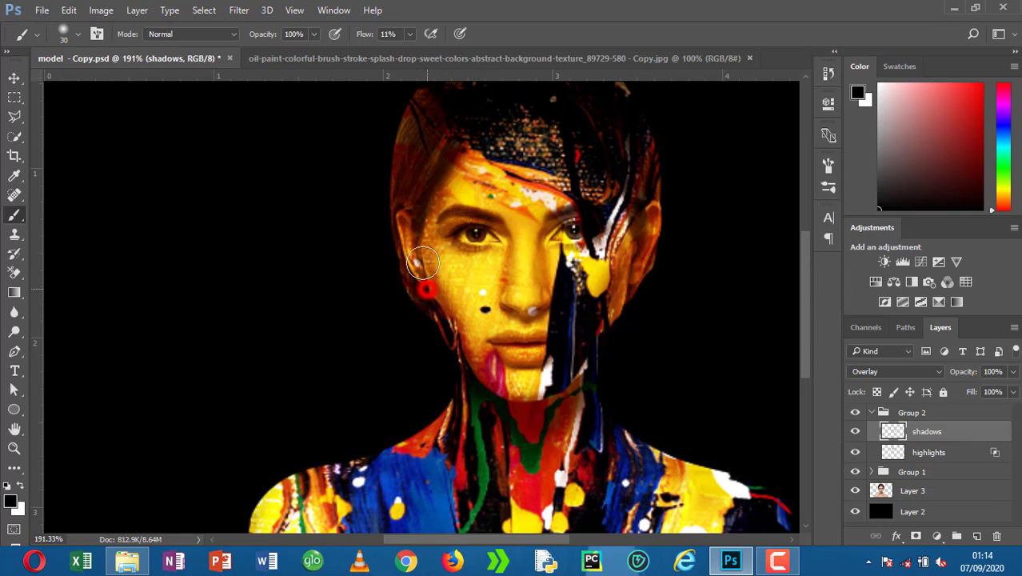
{"action": "left_click", "coordinate": [650, 245]}
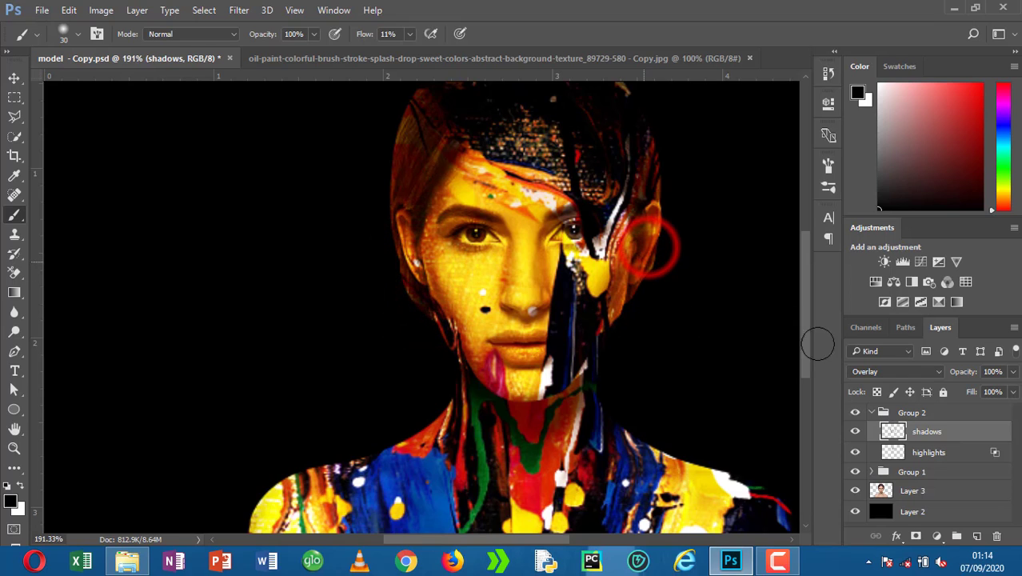
Step: Add black shading to the lower part of both shoulders on the shadows layer
{"action": "left_click_drag", "start_coordinate": [806, 347], "coordinate": [804, 395]}
{"action": "left_click", "coordinate": [737, 405]}
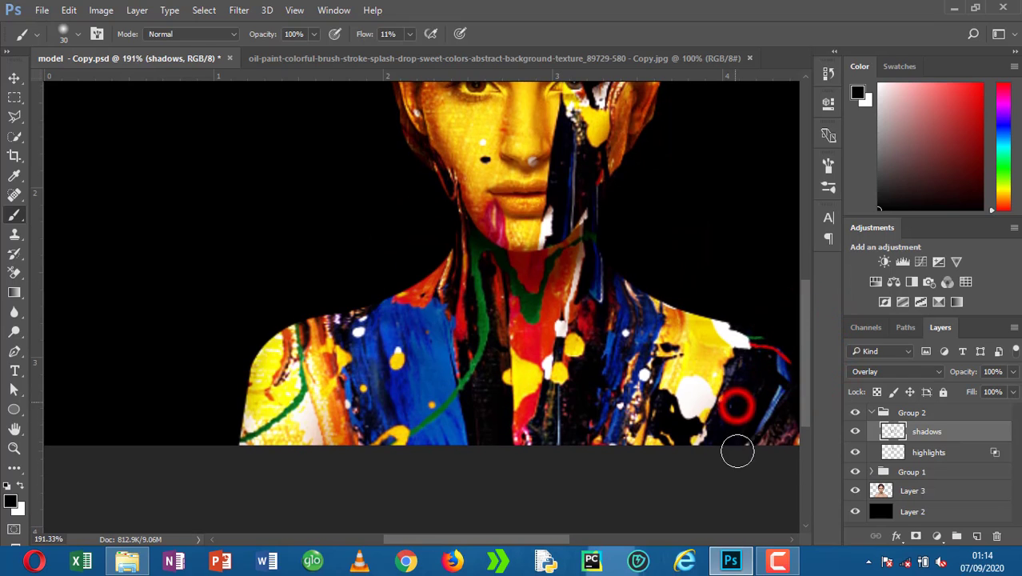
{"action": "left_click", "coordinate": [352, 415]}
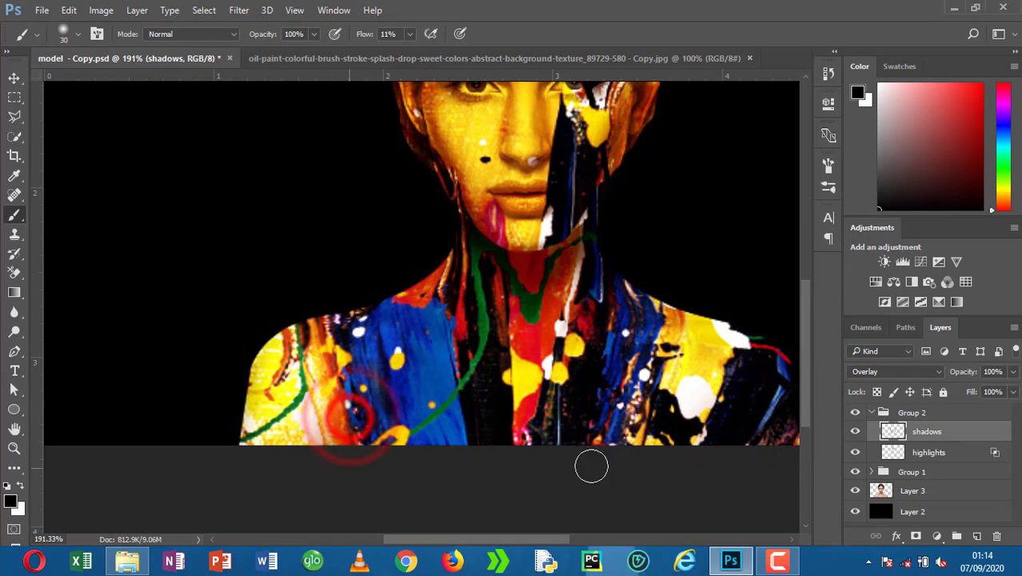
Step: Deepen the black shading beside both nostrils with a size 10 brush
{"action": "left_click_drag", "start_coordinate": [801, 401], "coordinate": [806, 343]}
{"action": "scroll", "coordinate": [581, 335], "scroll_direction": "up", "scroll_amount": 4}
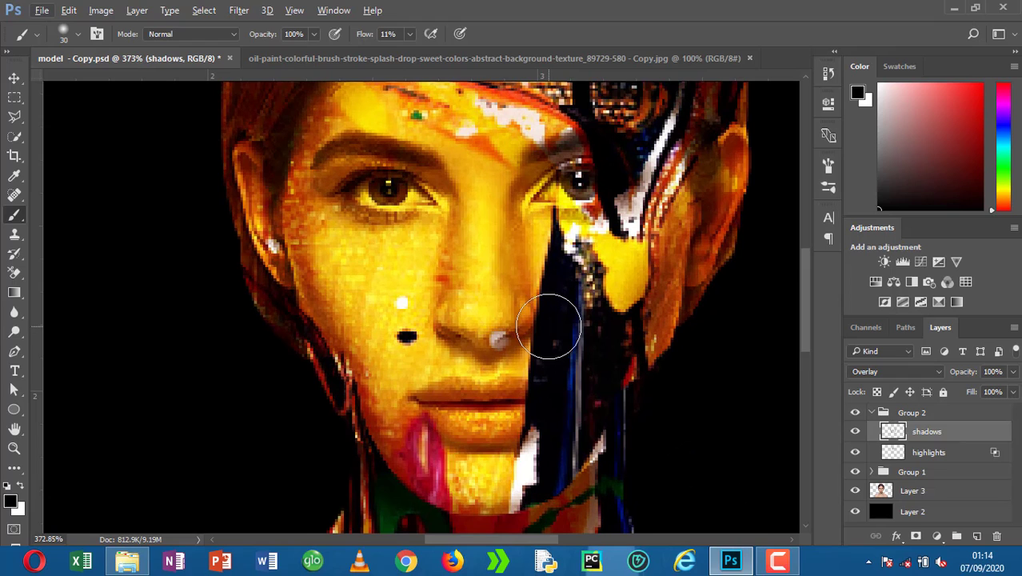
{"action": "key", "text": "bracketleft"}
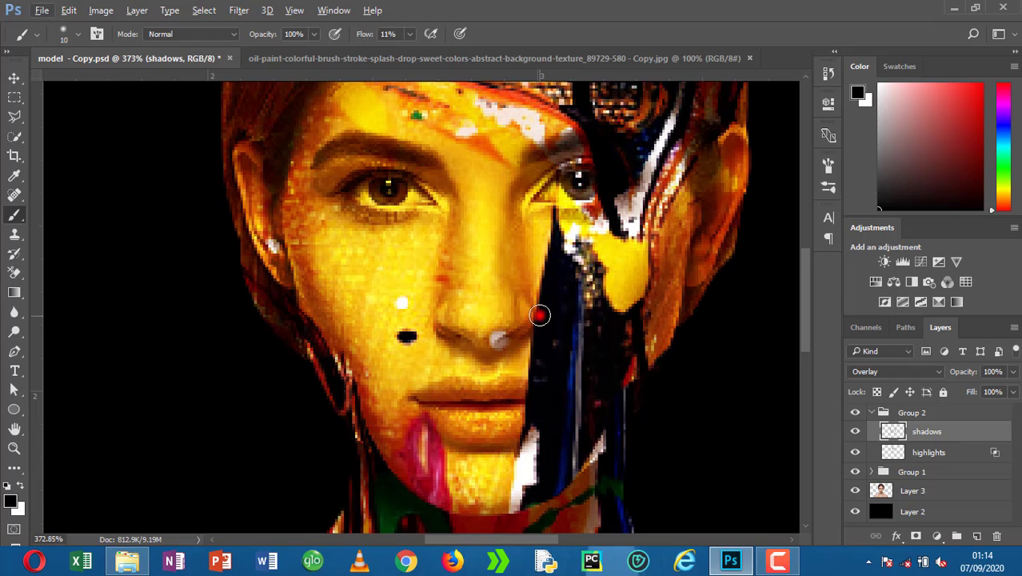
{"action": "left_click", "coordinate": [539, 315]}
{"action": "left_click_drag", "start_coordinate": [439, 319], "coordinate": [427, 334]}
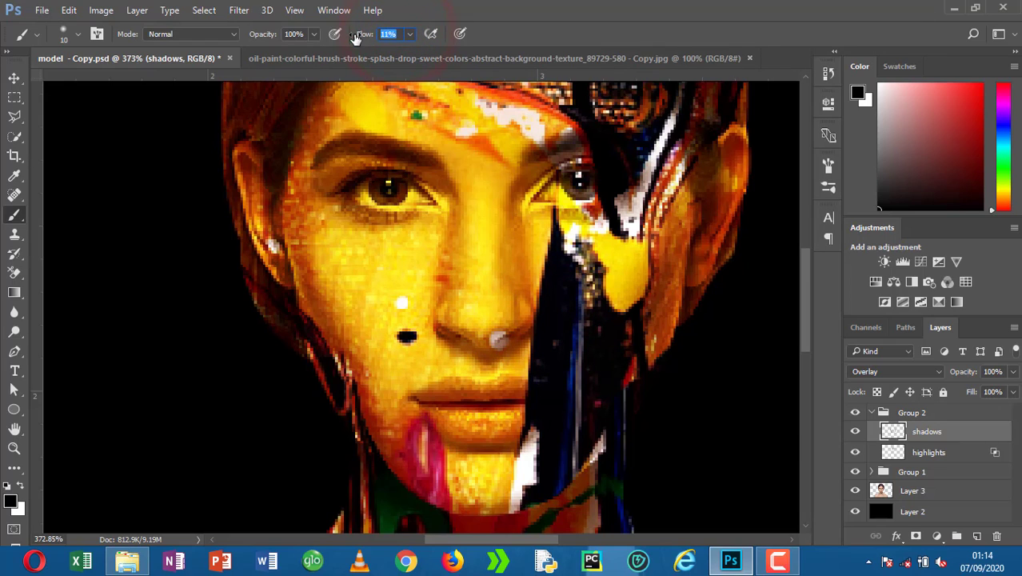
Step: Lower the brush flow to 3% and softly shade the area just beneath the nose
{"action": "mouse_move", "coordinate": [515, 355]}
{"action": "left_mouse_down"}
{"action": "mouse_move", "coordinate": [462, 362]}
{"action": "mouse_move", "coordinate": [497, 356]}
{"action": "mouse_move", "coordinate": [457, 353]}
{"action": "mouse_move", "coordinate": [498, 376]}
{"action": "mouse_move", "coordinate": [453, 356]}
{"action": "mouse_move", "coordinate": [505, 359]}
{"action": "mouse_move", "coordinate": [460, 362]}
{"action": "mouse_move", "coordinate": [487, 353]}
{"action": "mouse_move", "coordinate": [447, 367]}
{"action": "mouse_move", "coordinate": [507, 369]}
{"action": "mouse_move", "coordinate": [471, 372]}
{"action": "mouse_move", "coordinate": [513, 347]}
{"action": "mouse_move", "coordinate": [488, 365]}
{"action": "mouse_move", "coordinate": [463, 356]}
{"action": "left_mouse_up"}
{"action": "left_click", "coordinate": [457, 359]}
{"action": "left_click", "coordinate": [457, 362]}
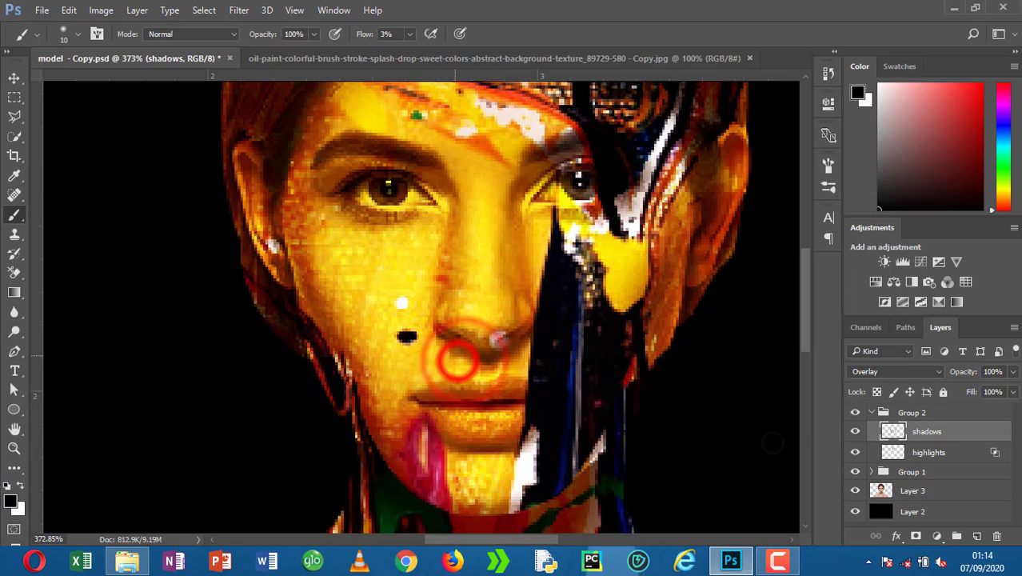
{"action": "left_click", "coordinate": [485, 334]}
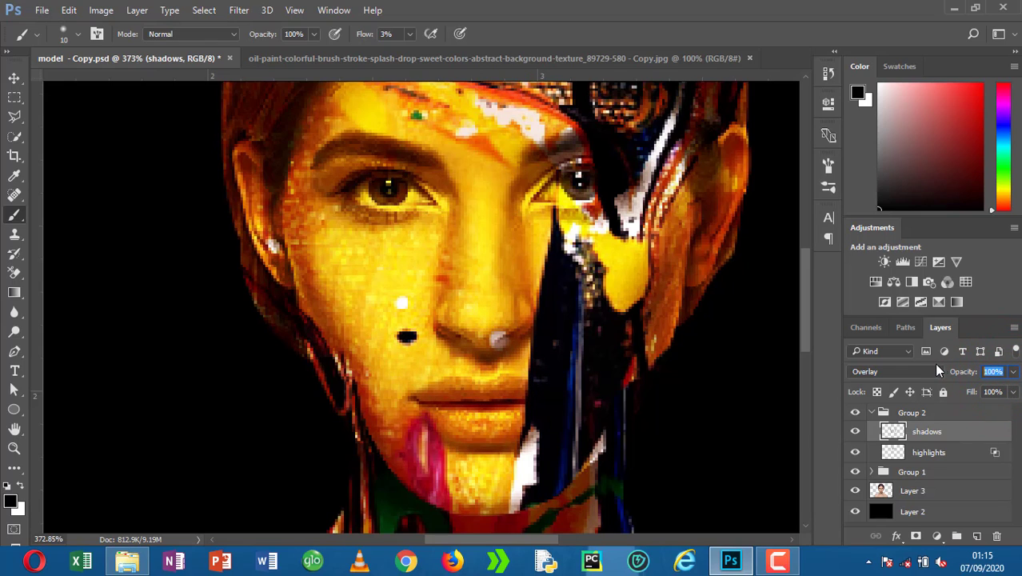
Step: Set the shadows layer's opacity to 60% and collapse Group 2
{"action": "type", "text": "5"}
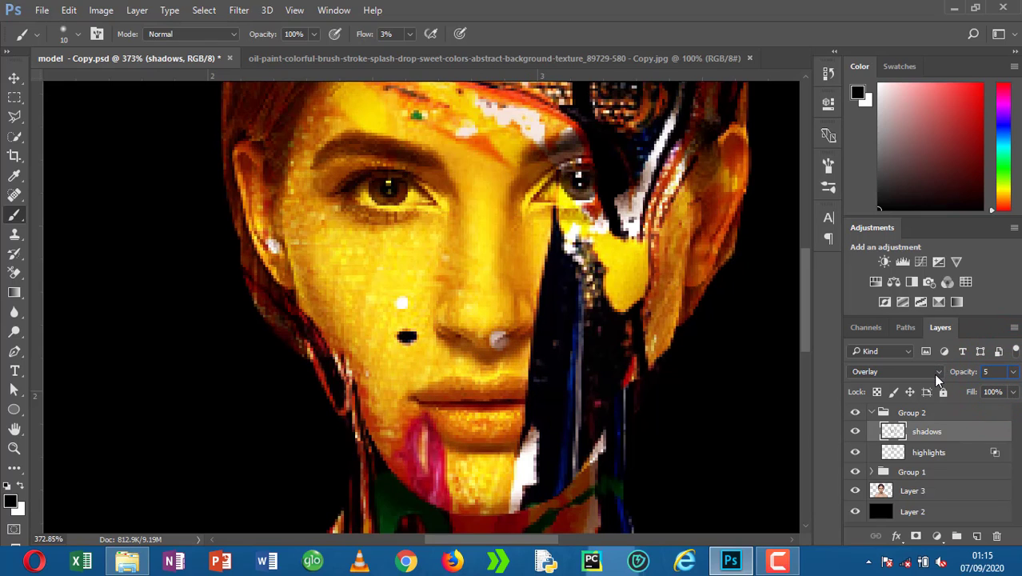
{"action": "key", "text": "BackSpace"}
{"action": "type", "text": "60"}
{"action": "key", "text": "Return"}
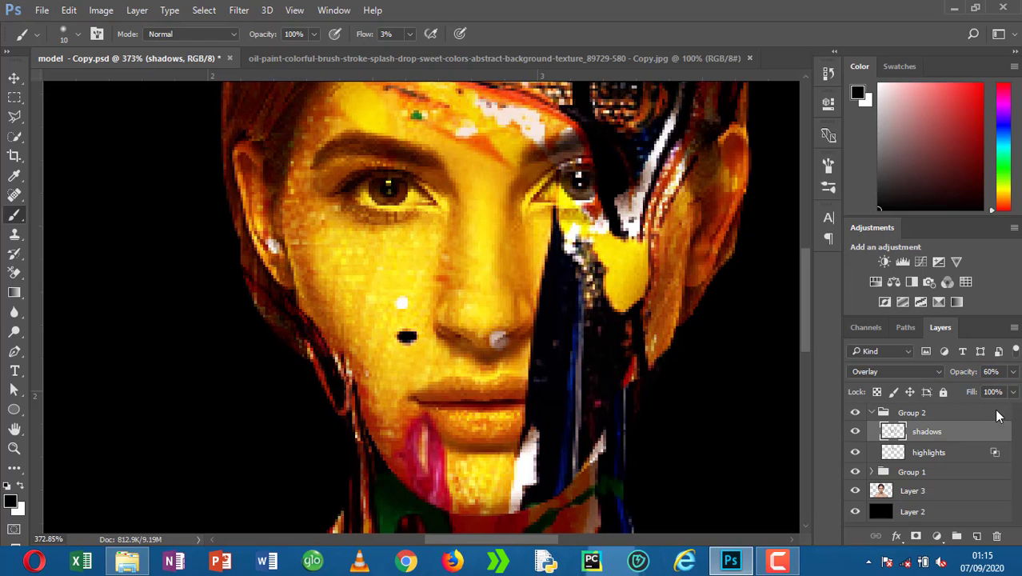
{"action": "left_click", "coordinate": [872, 414]}
{"action": "left_click", "coordinate": [879, 417]}
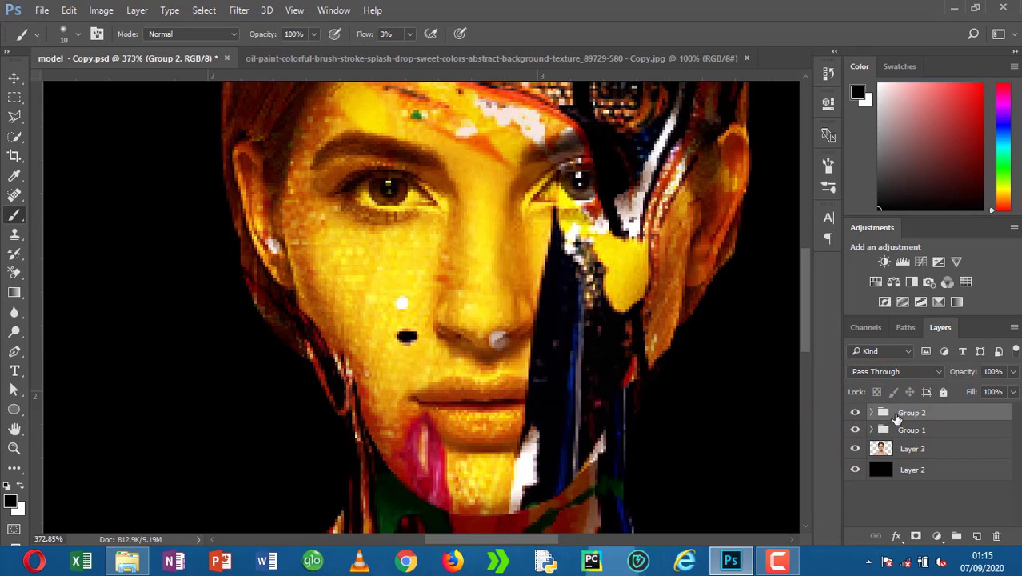
{"action": "key", "text": "ctrl+0"}
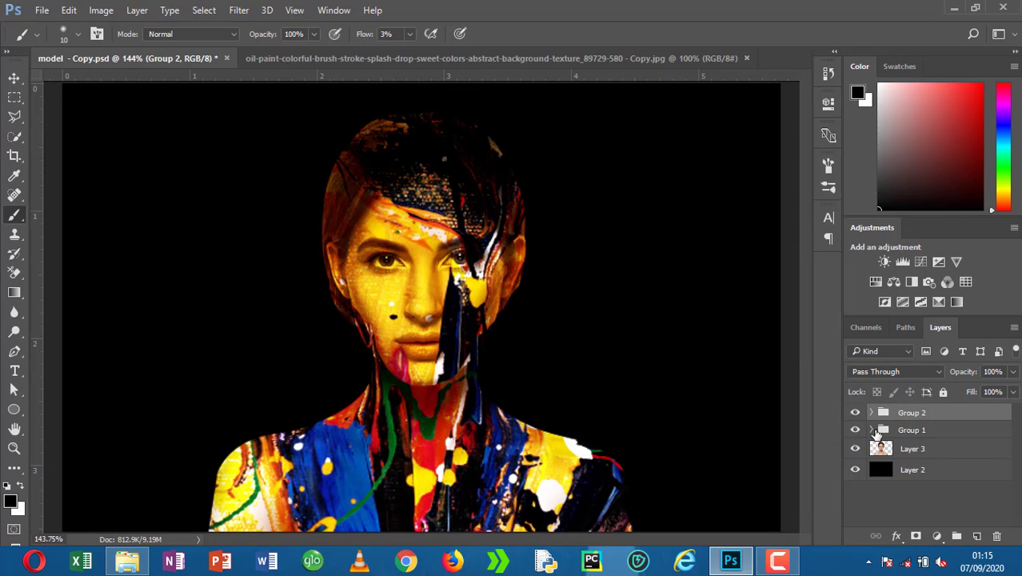
Step: Duplicate the normal texture layer in Group 1 and move the copy out of the group, directly above it
{"action": "left_click", "coordinate": [871, 432]}
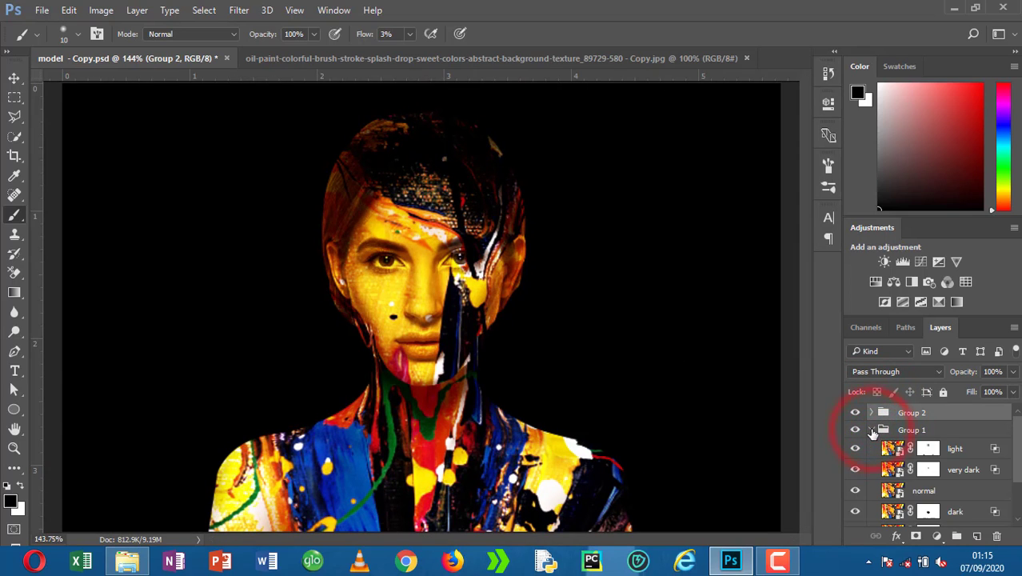
{"action": "left_click", "coordinate": [928, 491]}
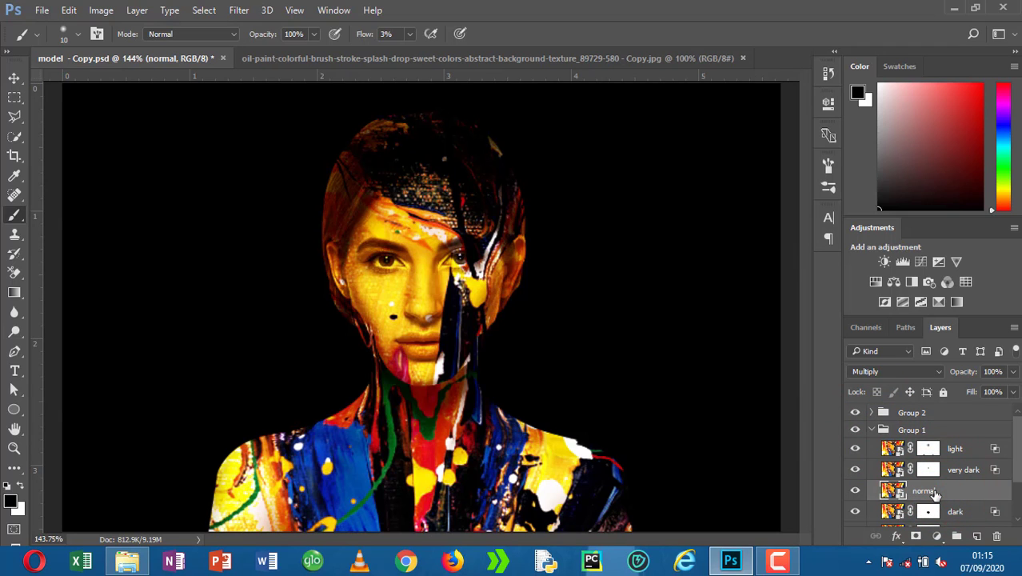
{"action": "key", "text": "ctrl+j"}
{"action": "left_click_drag", "start_coordinate": [911, 491], "coordinate": [911, 425]}
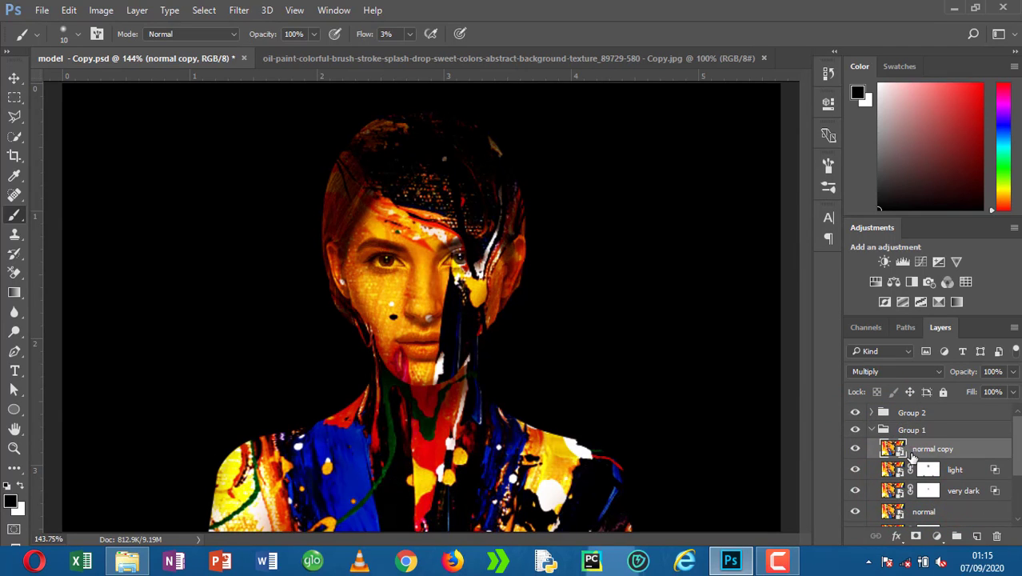
{"action": "left_click", "coordinate": [912, 453]}
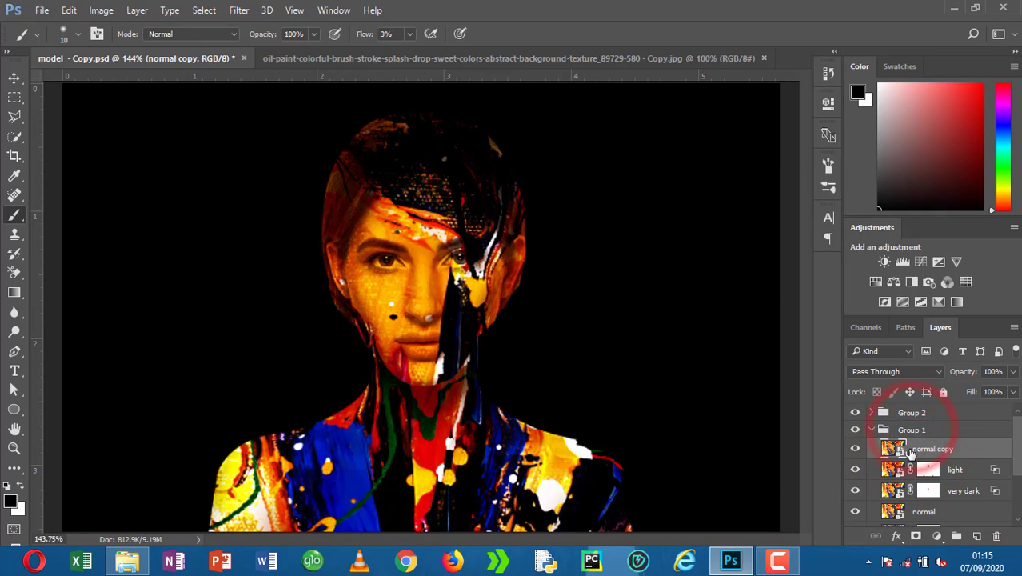
{"action": "left_click", "coordinate": [911, 429]}
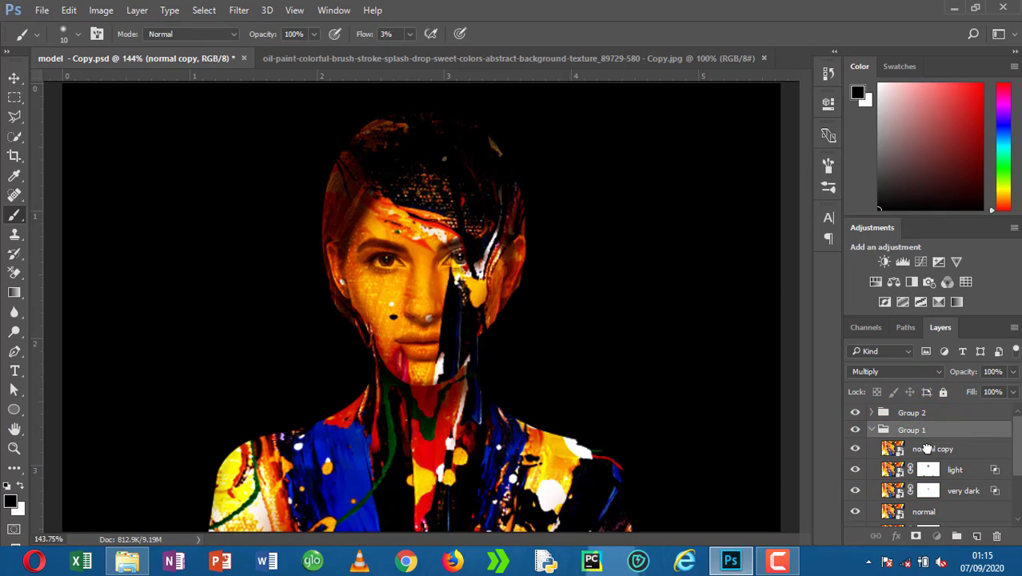
{"action": "mouse_move", "coordinate": [926, 448]}
{"action": "left_mouse_down"}
{"action": "mouse_move", "coordinate": [925, 422]}
{"action": "mouse_move", "coordinate": [924, 431]}
{"action": "left_mouse_up"}
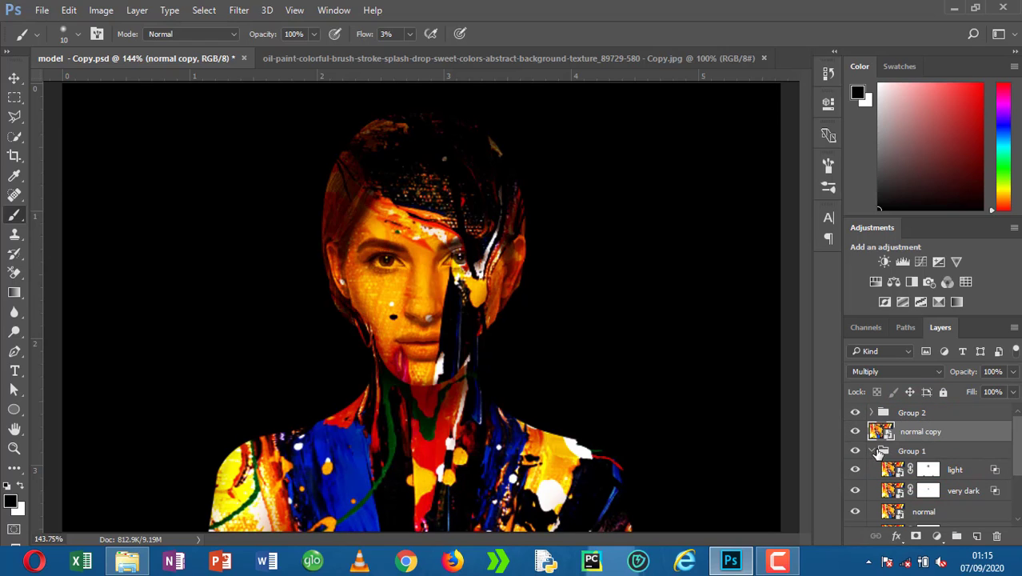
Step: Collapse Group 1 and move the normal copy layer above Group 2 to the top of the layer stack
{"action": "left_click", "coordinate": [872, 451]}
{"action": "left_click", "coordinate": [941, 432]}
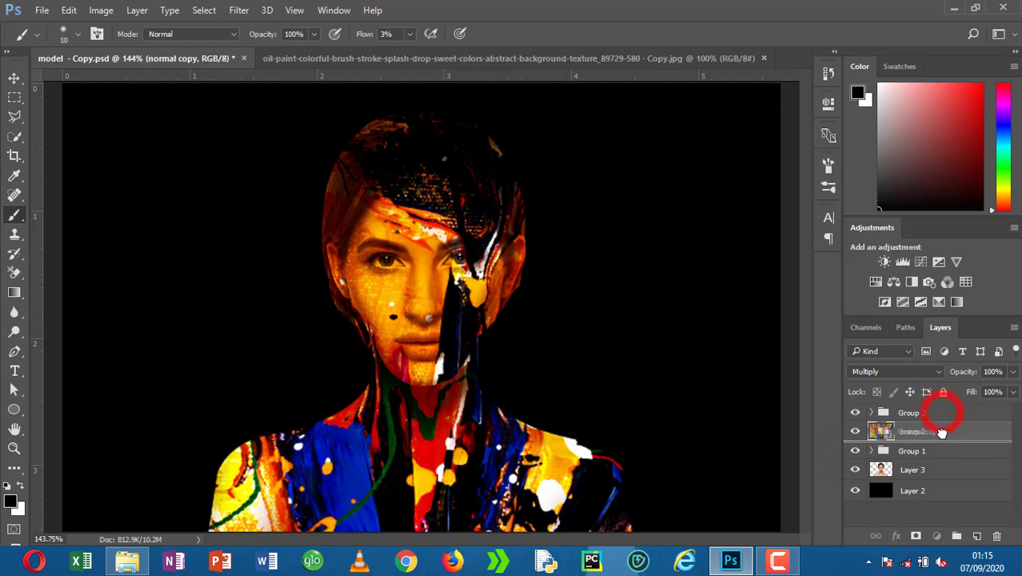
{"action": "left_click_drag", "start_coordinate": [942, 434], "coordinate": [941, 436]}
{"action": "left_click", "coordinate": [933, 414]}
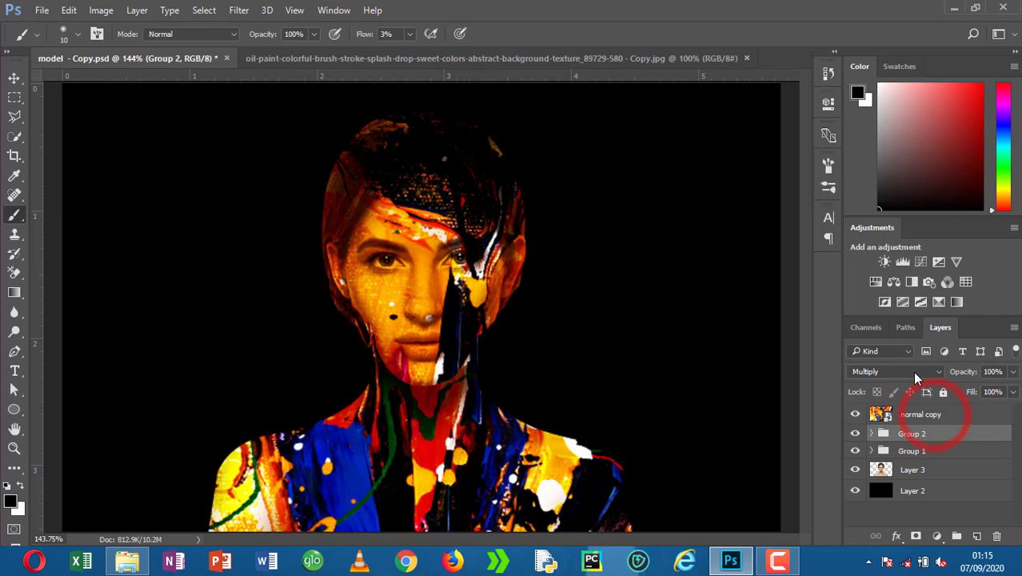
Step: Set the normal copy layer's blend mode to Overlay and apply a High Pass filter with a 1.5-pixel radius
{"action": "left_click", "coordinate": [914, 373]}
{"action": "left_click", "coordinate": [867, 220]}
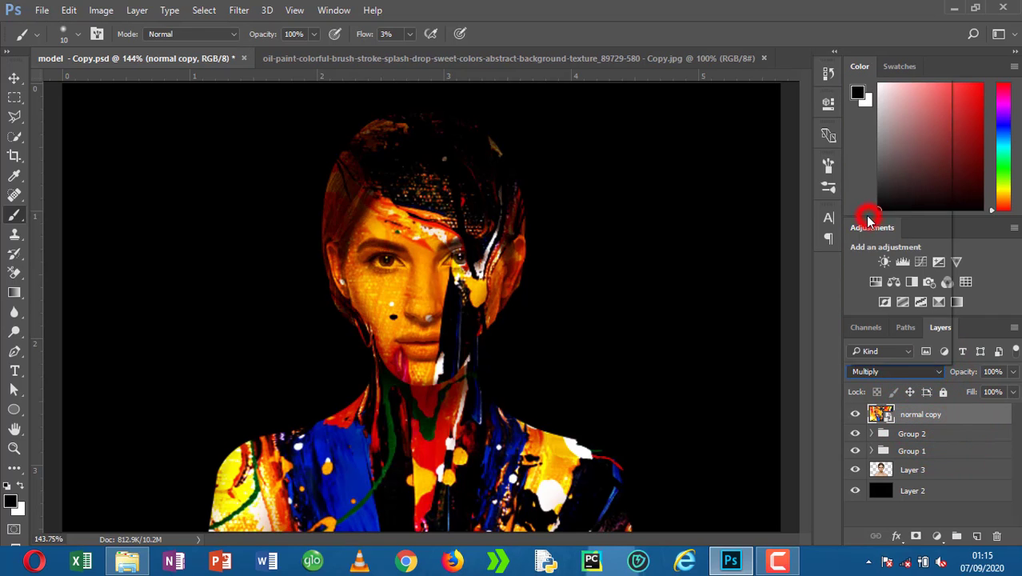
{"action": "left_click", "coordinate": [238, 9]}
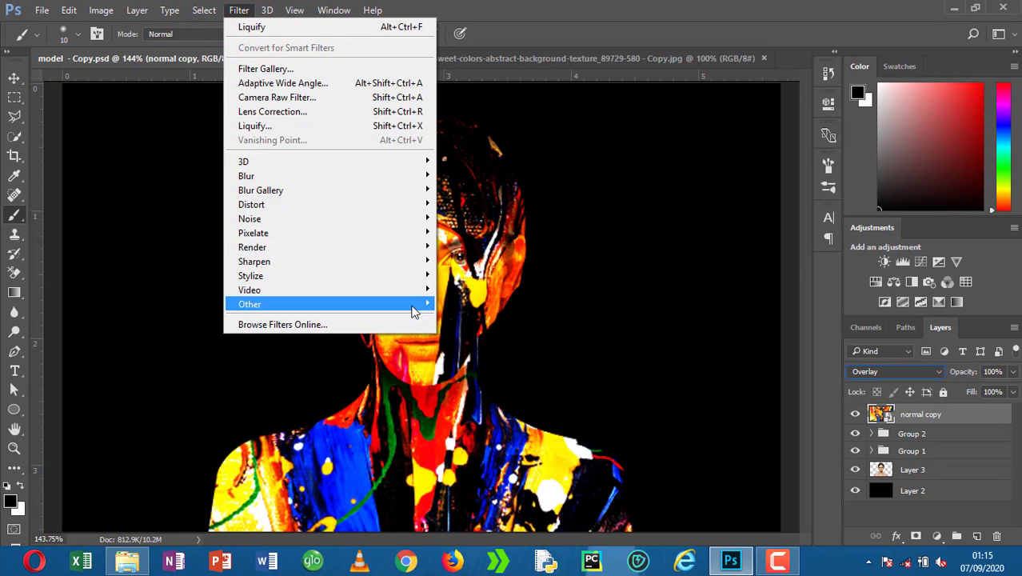
{"action": "mouse_move", "coordinate": [412, 304]}
{"action": "left_click", "coordinate": [454, 318]}
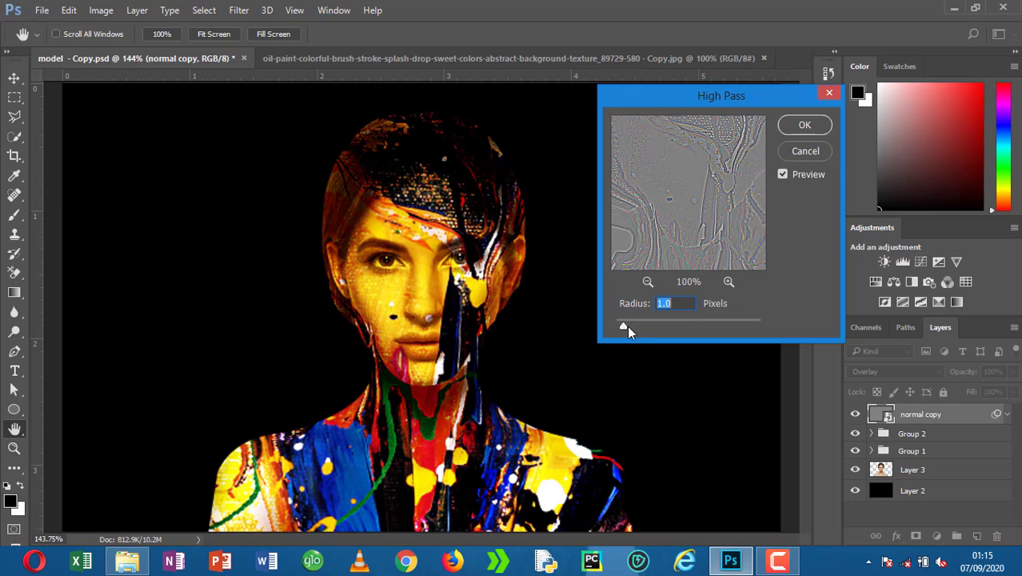
{"action": "left_click_drag", "start_coordinate": [633, 324], "coordinate": [653, 325]}
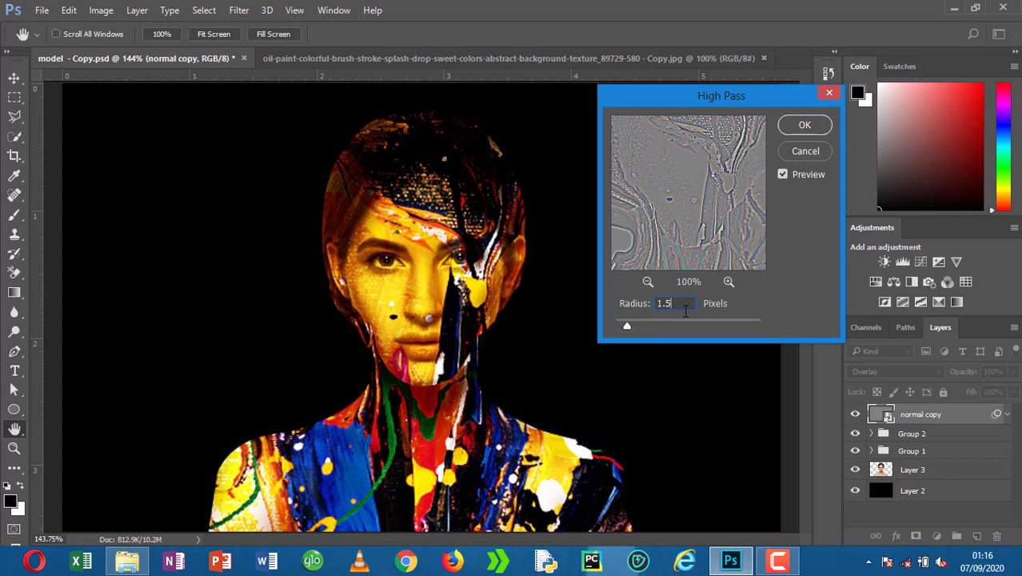
{"action": "left_click", "coordinate": [808, 127]}
{"action": "key", "text": "b"}
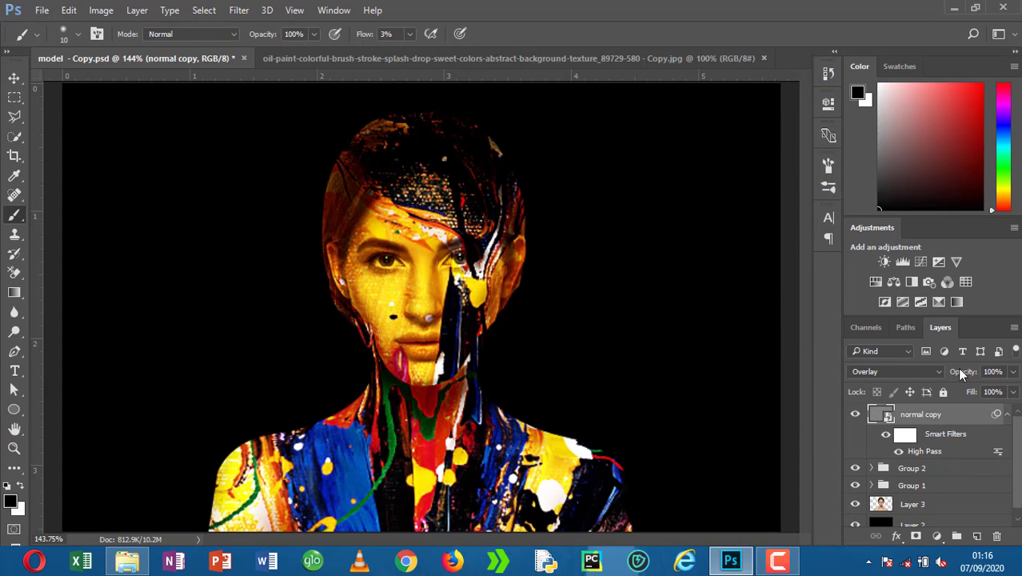
Step: Bring the oil-paint texture image into the model document as a new layer above normal copy
{"action": "left_click", "coordinate": [1014, 457]}
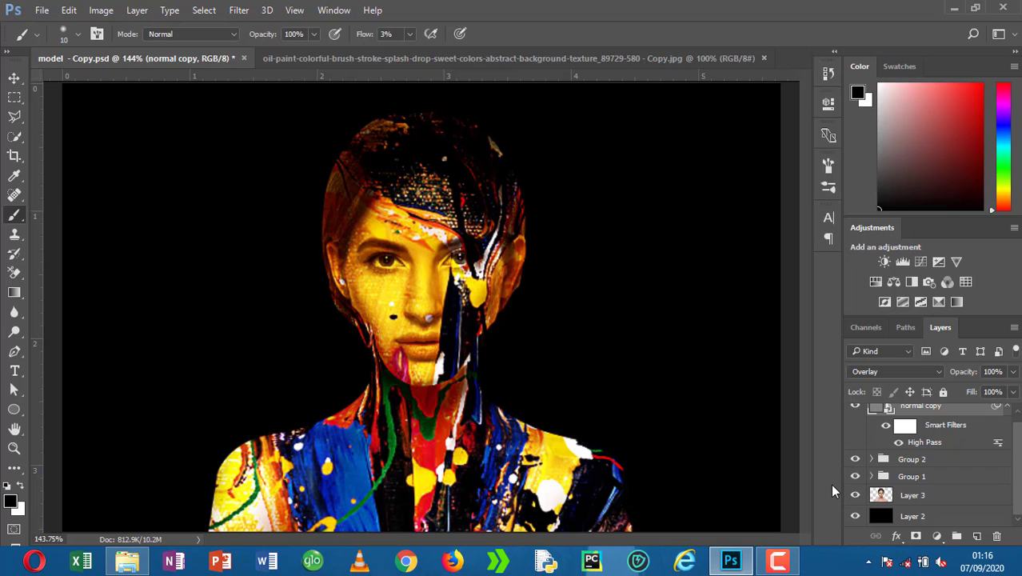
{"action": "left_click", "coordinate": [13, 77]}
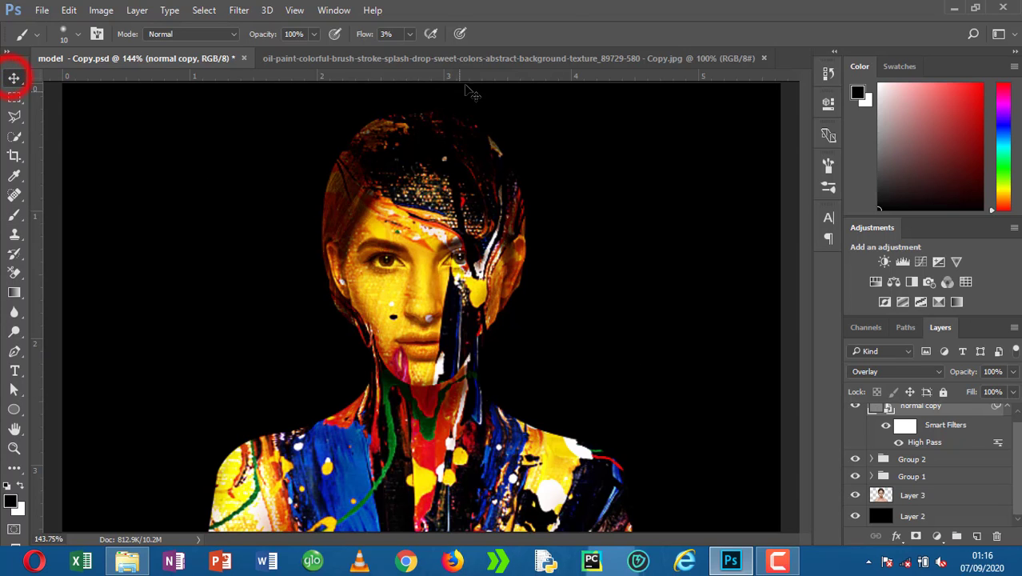
{"action": "left_click", "coordinate": [445, 58]}
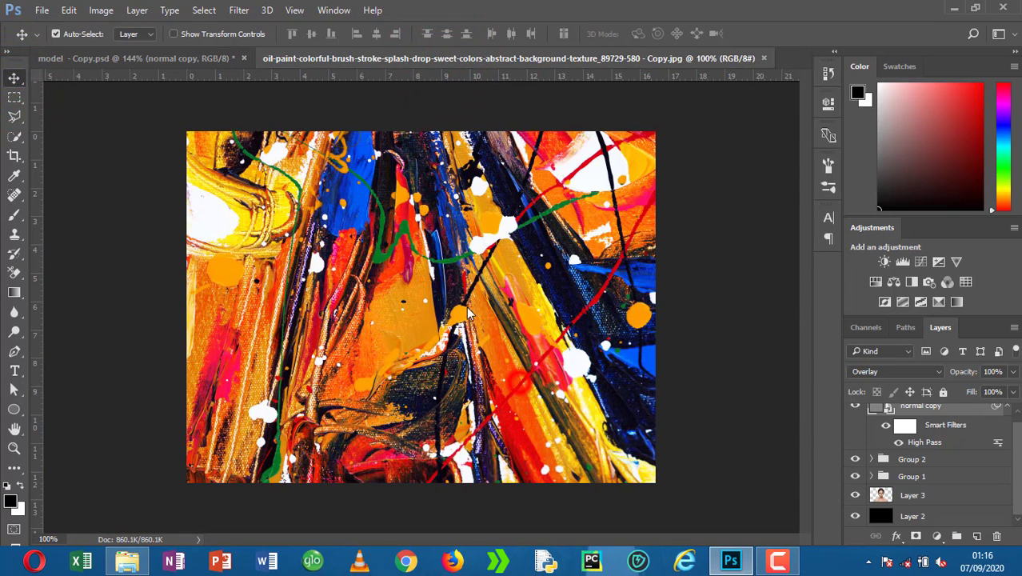
{"action": "left_click_drag", "start_coordinate": [202, 58], "coordinate": [433, 408]}
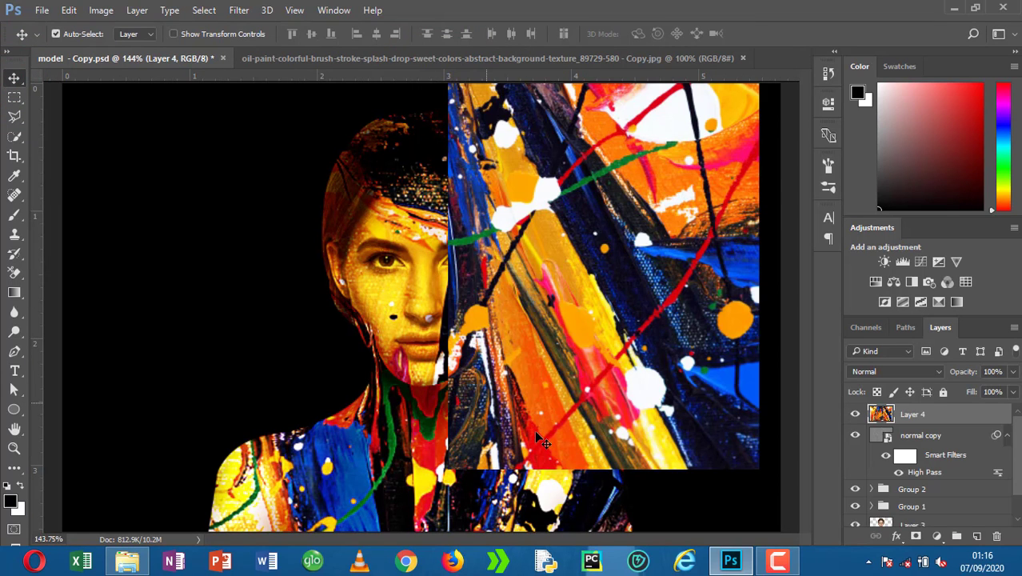
Step: Scale Layer 4 to about 106% width and 111% height, and shift it left to cover the canvas's left edge
{"action": "key", "text": "ctrl+t"}
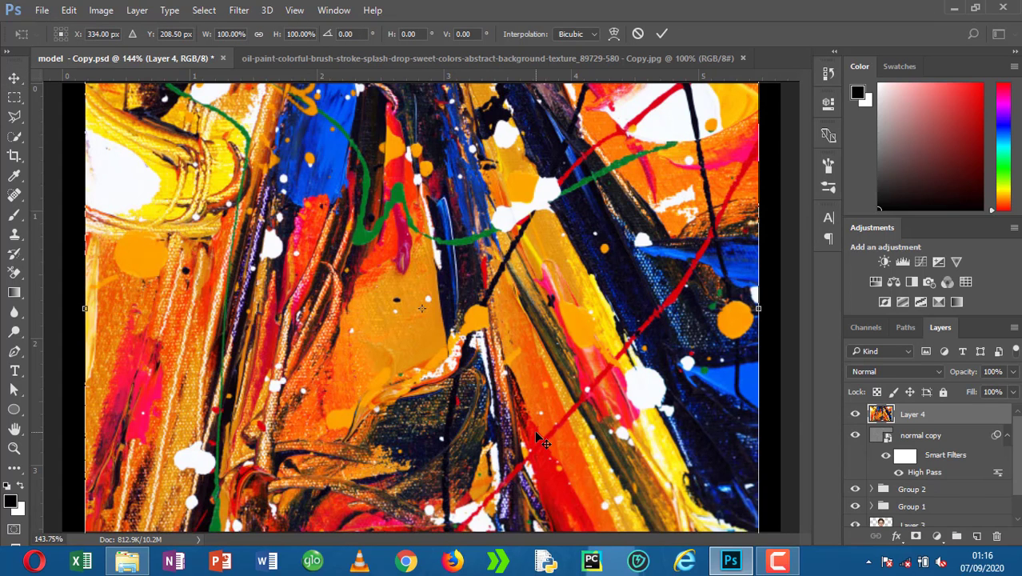
{"action": "key", "text": "ctrl+0"}
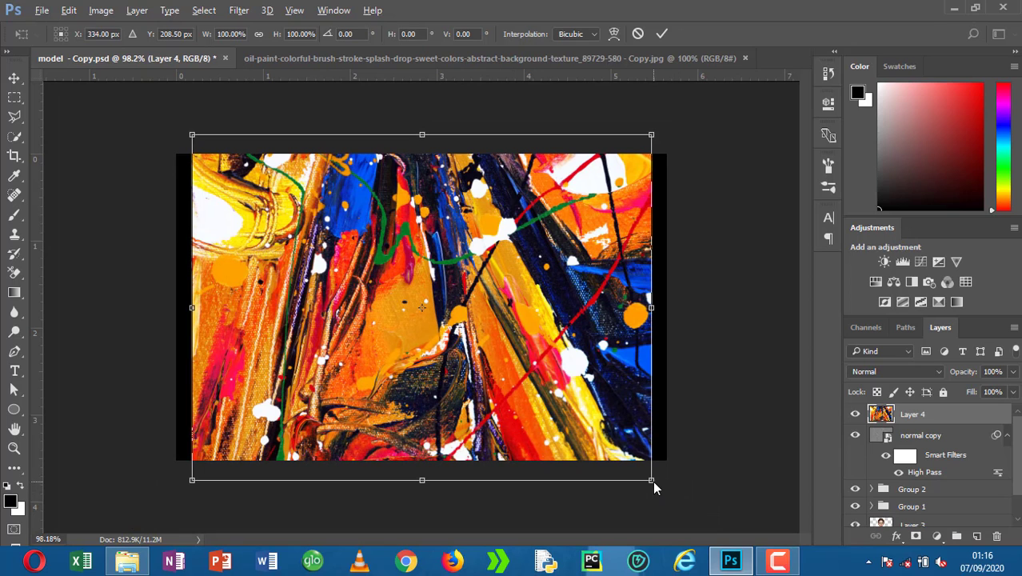
{"action": "left_click_drag", "start_coordinate": [652, 482], "coordinate": [678, 512]}
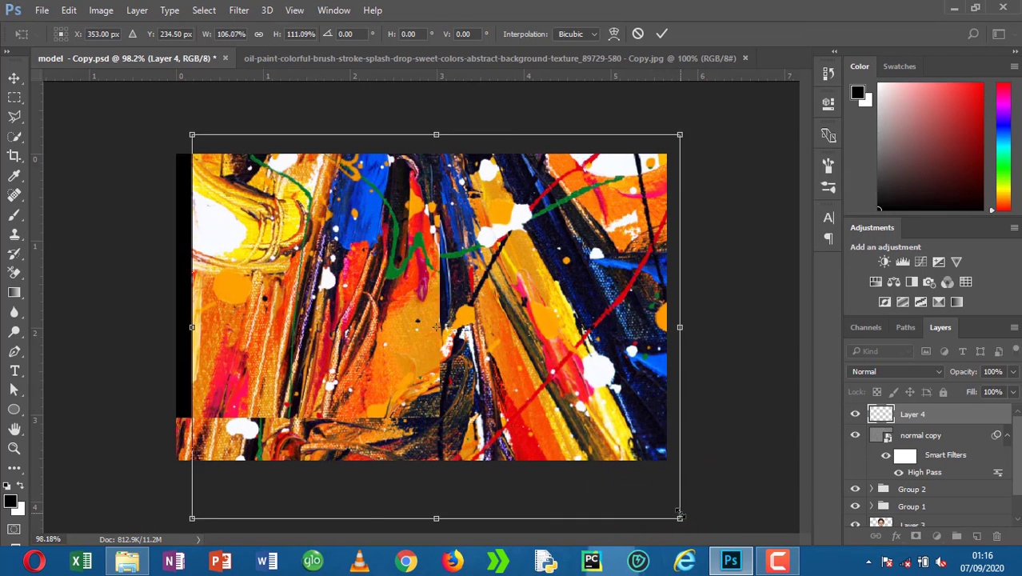
{"action": "key", "text": "Return"}
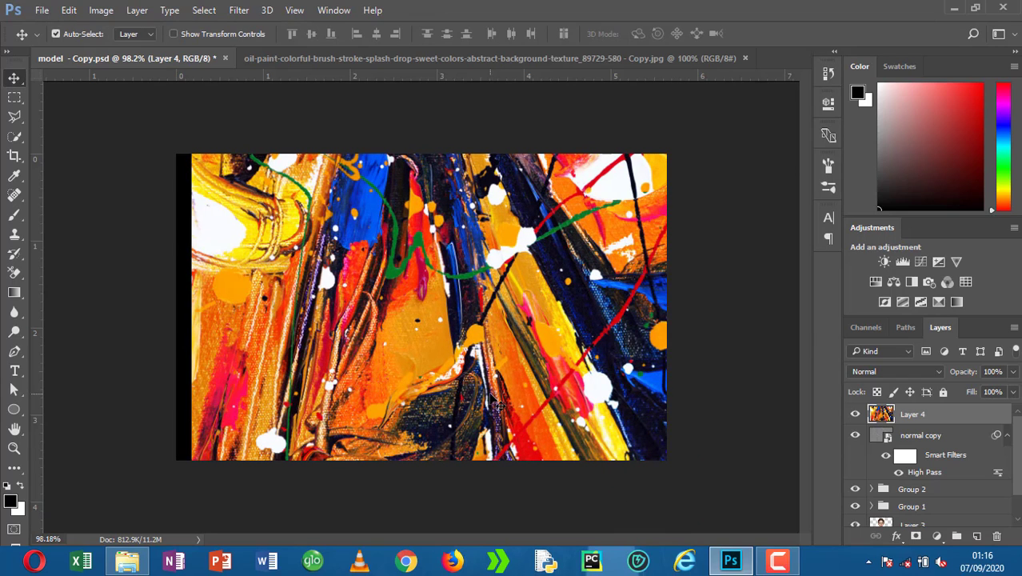
{"action": "left_click_drag", "start_coordinate": [491, 403], "coordinate": [462, 396]}
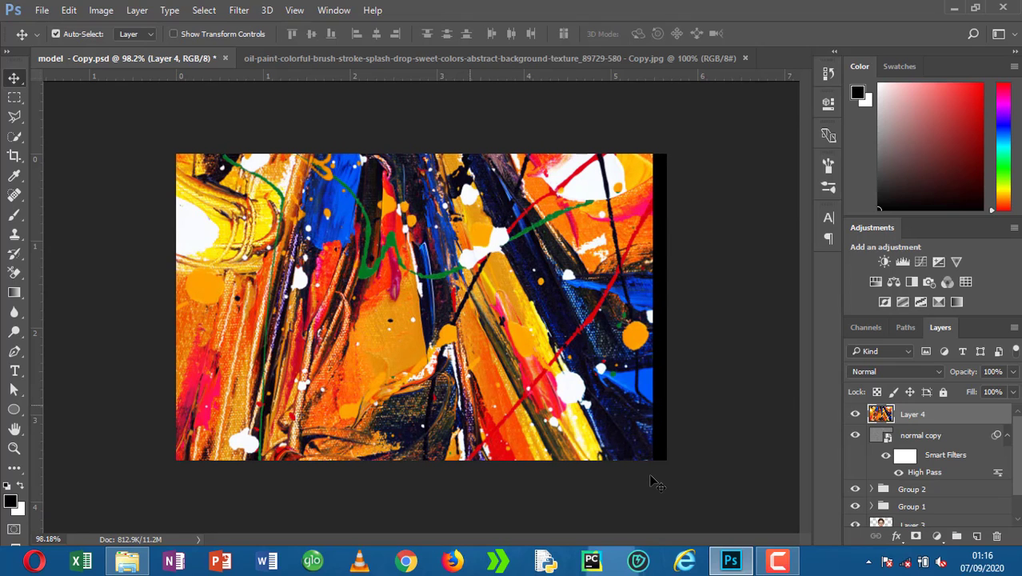
Step: Enlarge and reposition Layer 4 to fill the whole canvas, and move it directly below Layer 3 in the stack
{"action": "key", "text": "ctrl+t"}
{"action": "mouse_move", "coordinate": [609, 410]}
{"action": "left_mouse_down"}
{"action": "mouse_move", "coordinate": [641, 407]}
{"action": "mouse_move", "coordinate": [627, 409]}
{"action": "left_mouse_up"}
{"action": "left_click_drag", "start_coordinate": [670, 519], "coordinate": [689, 531]}
{"action": "left_click_drag", "start_coordinate": [491, 413], "coordinate": [485, 389]}
{"action": "left_click", "coordinate": [662, 33]}
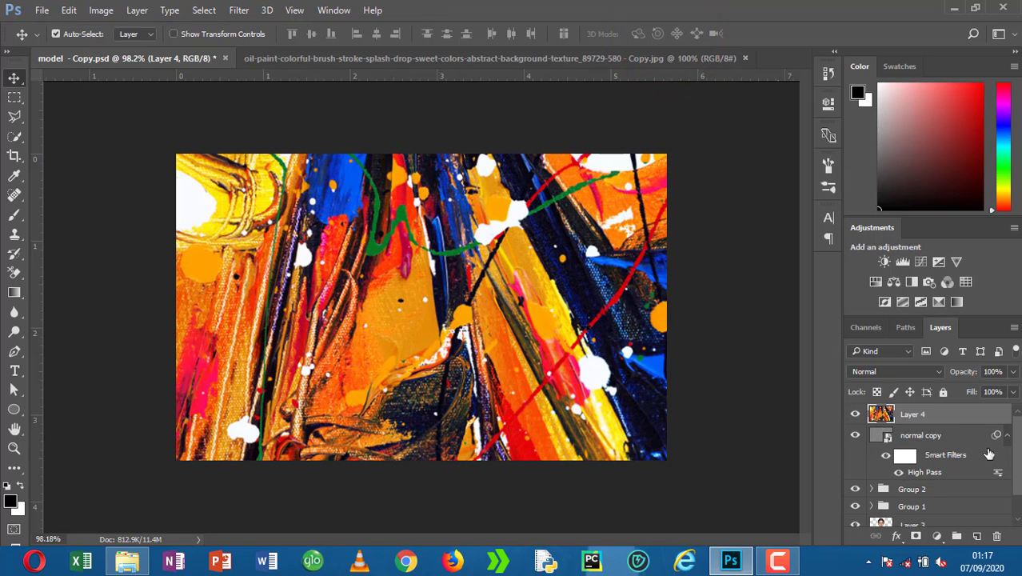
{"action": "left_click_drag", "start_coordinate": [947, 424], "coordinate": [921, 524]}
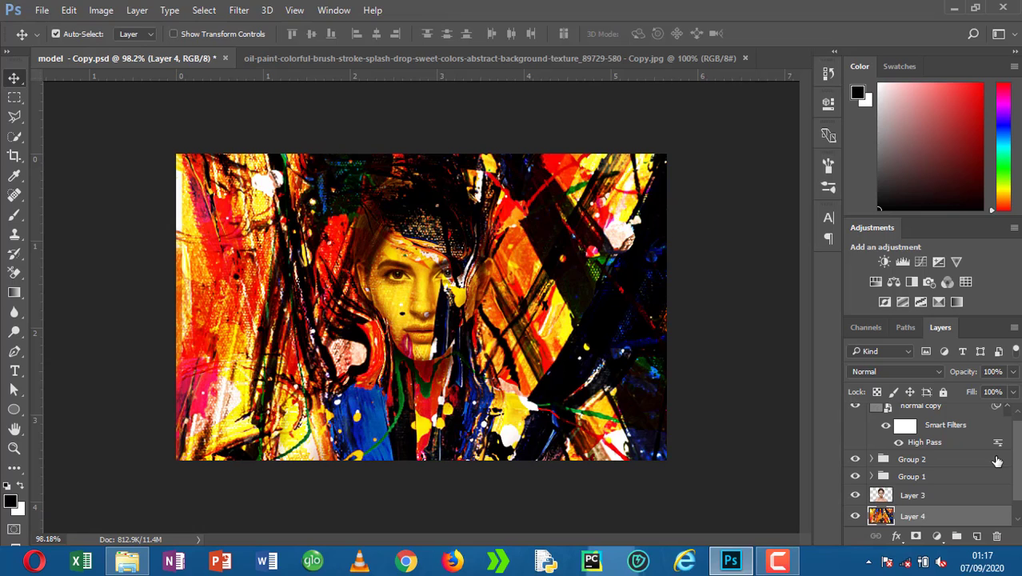
Step: Soften Layer 4 with a slight Gaussian Blur and reduce its opacity to 81%
{"action": "left_click", "coordinate": [239, 10]}
{"action": "mouse_move", "coordinate": [302, 172]}
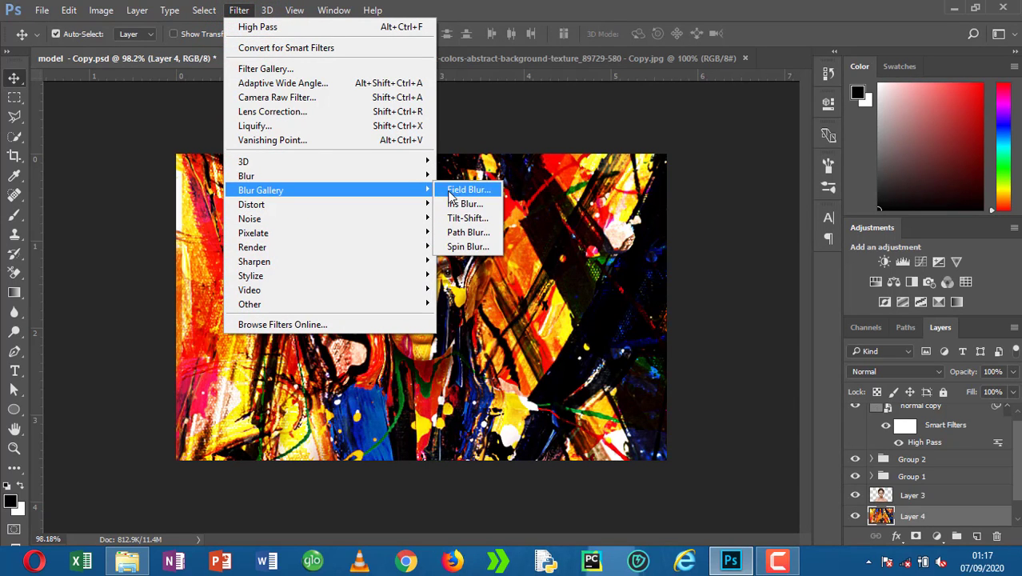
{"action": "left_click", "coordinate": [480, 233]}
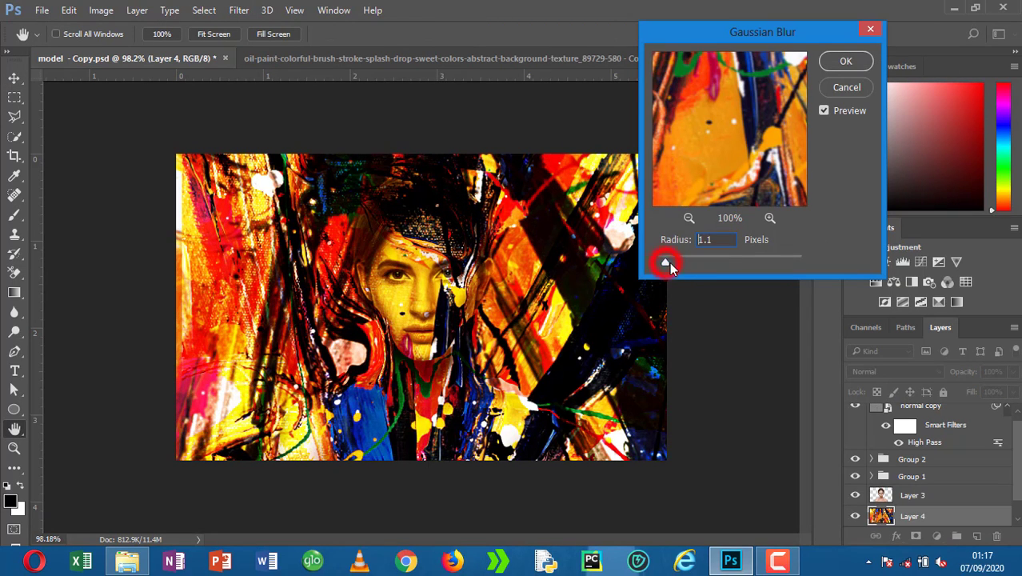
{"action": "left_click_drag", "start_coordinate": [666, 261], "coordinate": [676, 263]}
{"action": "left_click", "coordinate": [834, 64]}
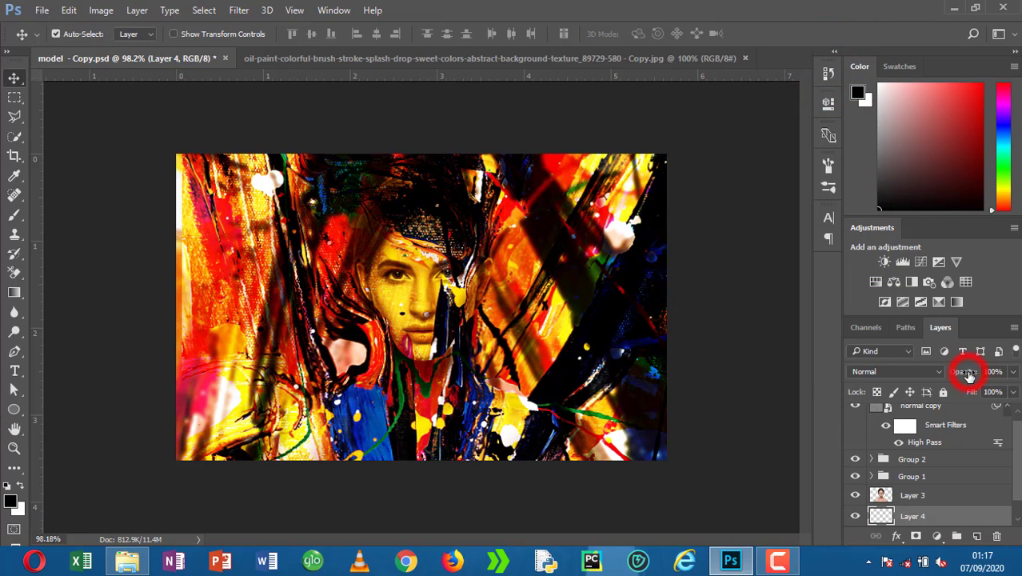
{"action": "left_click_drag", "start_coordinate": [967, 375], "coordinate": [964, 373]}
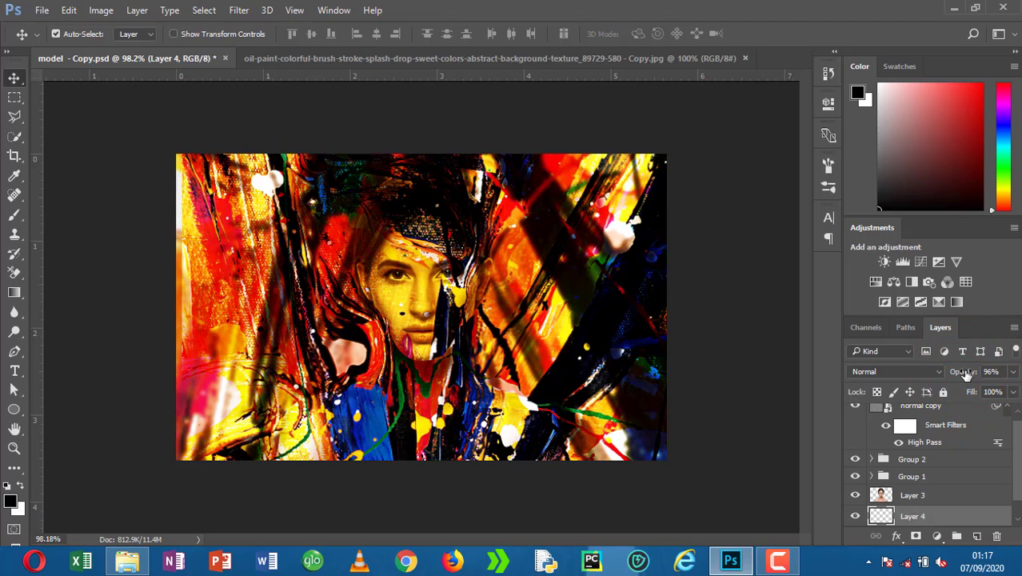
{"action": "left_click_drag", "start_coordinate": [966, 374], "coordinate": [954, 375]}
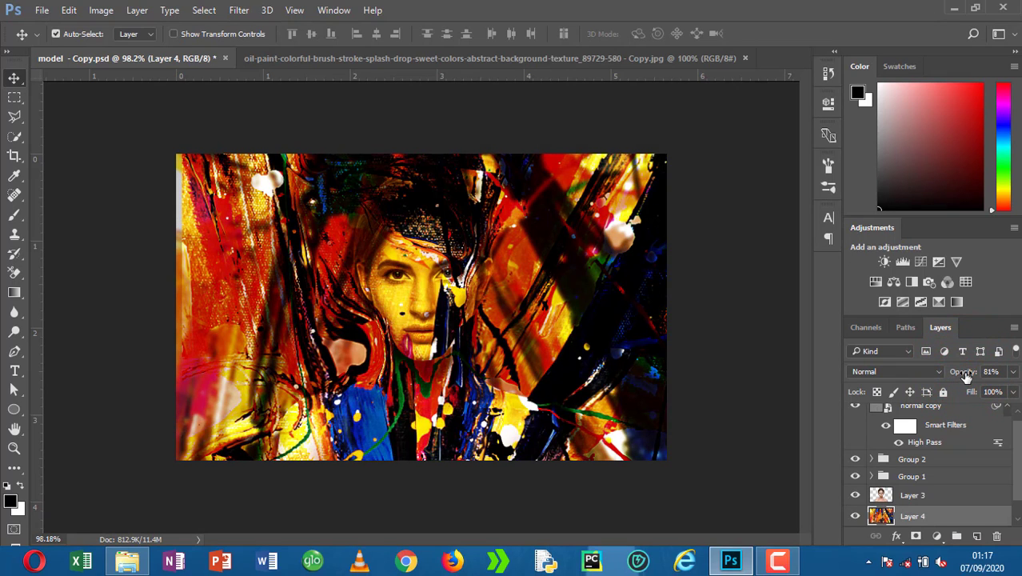